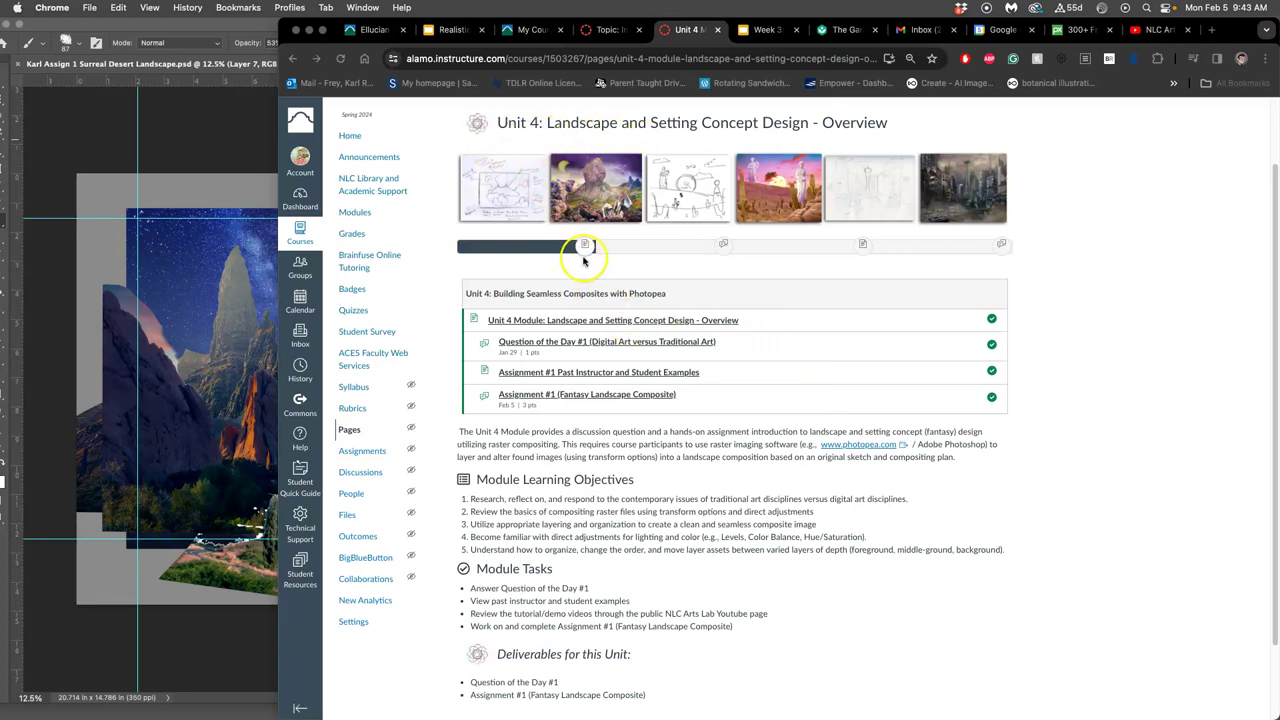
# - Open the Assignment #1 (Fantasy Landscape Composite) discussion from the Unit 4 module progress bar
pyautogui.click(1001, 247)
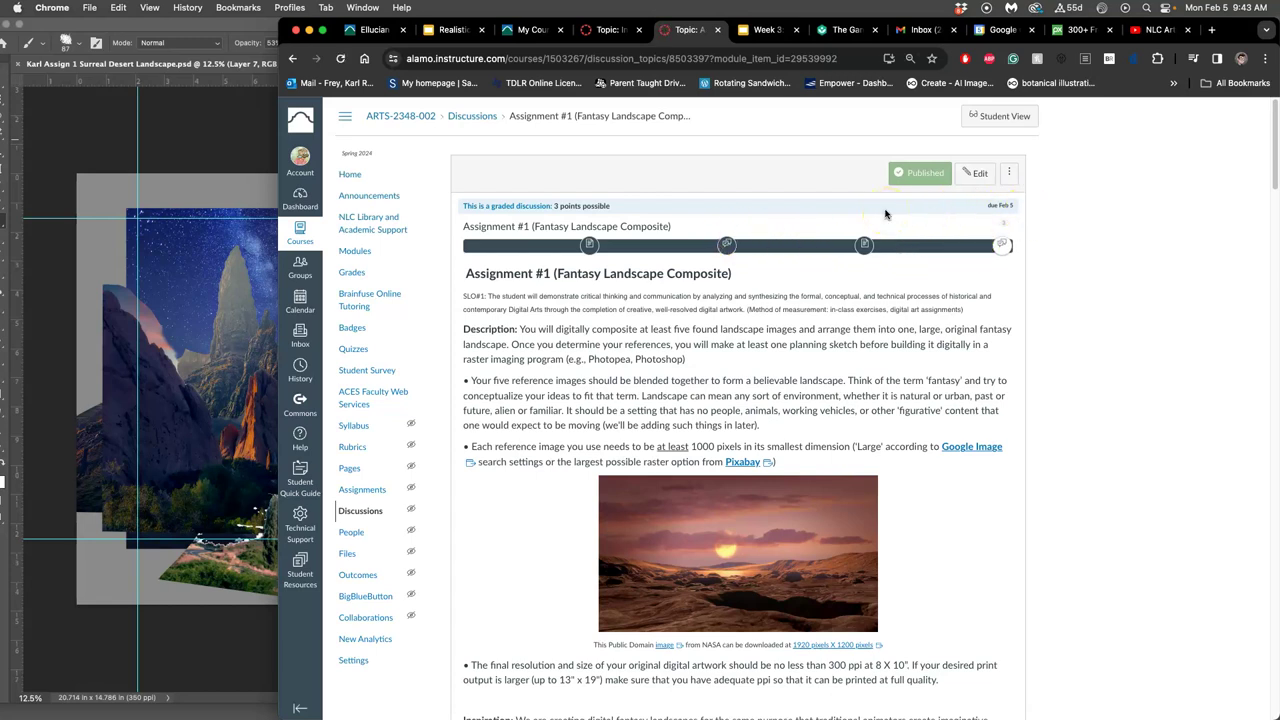
# - Scroll down past the rubric, student example and planning sketches to the rough-cut desert composite
pyautogui.scroll(-3, 912, 287)
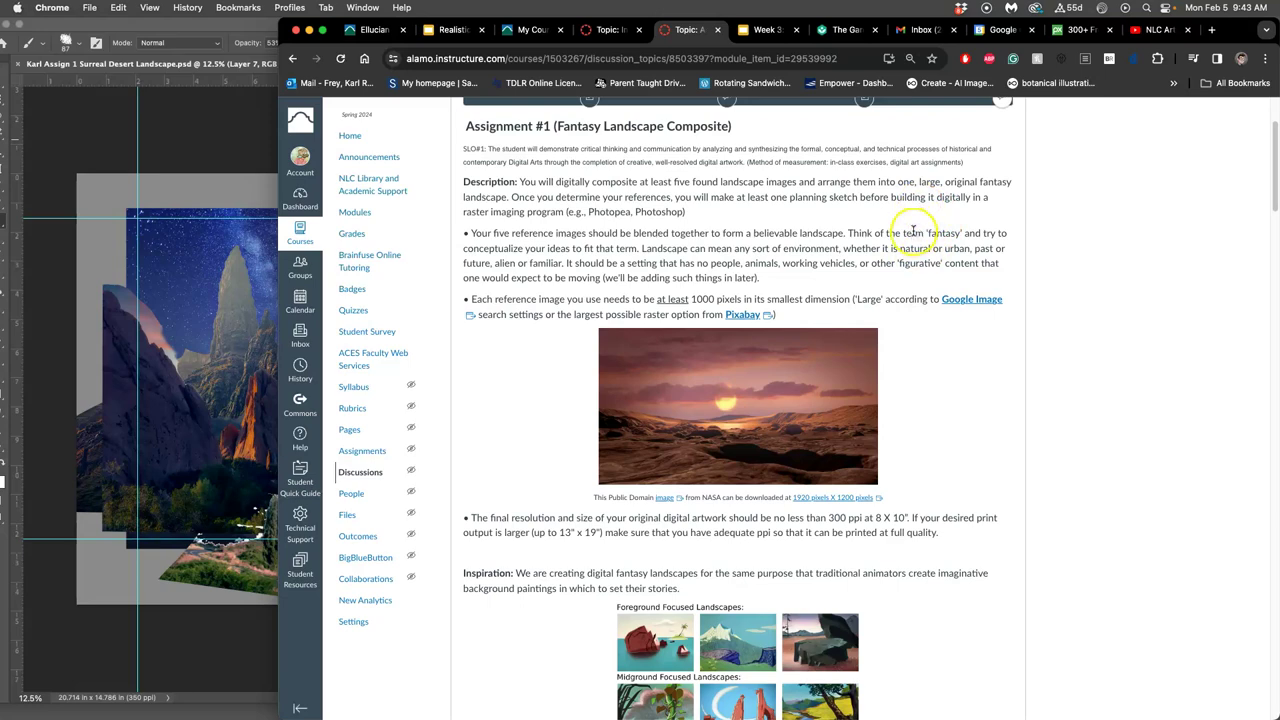
pyautogui.scroll(-4, 912, 230)
pyautogui.scroll(-8, 912, 230)
pyautogui.scroll(5, 906, 238)
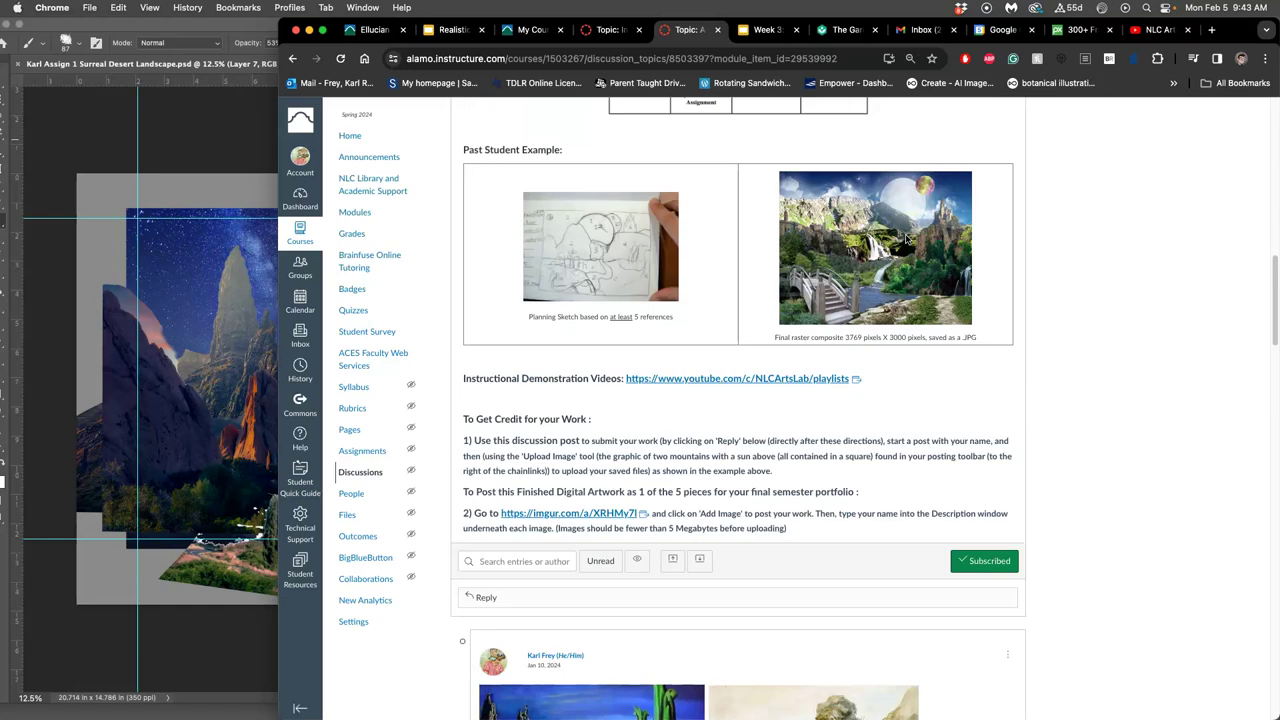
pyautogui.scroll(-6, 906, 238)
pyautogui.scroll(-1, 906, 238)
pyautogui.scroll(4, 889, 229)
pyautogui.scroll(-2, 800, 214)
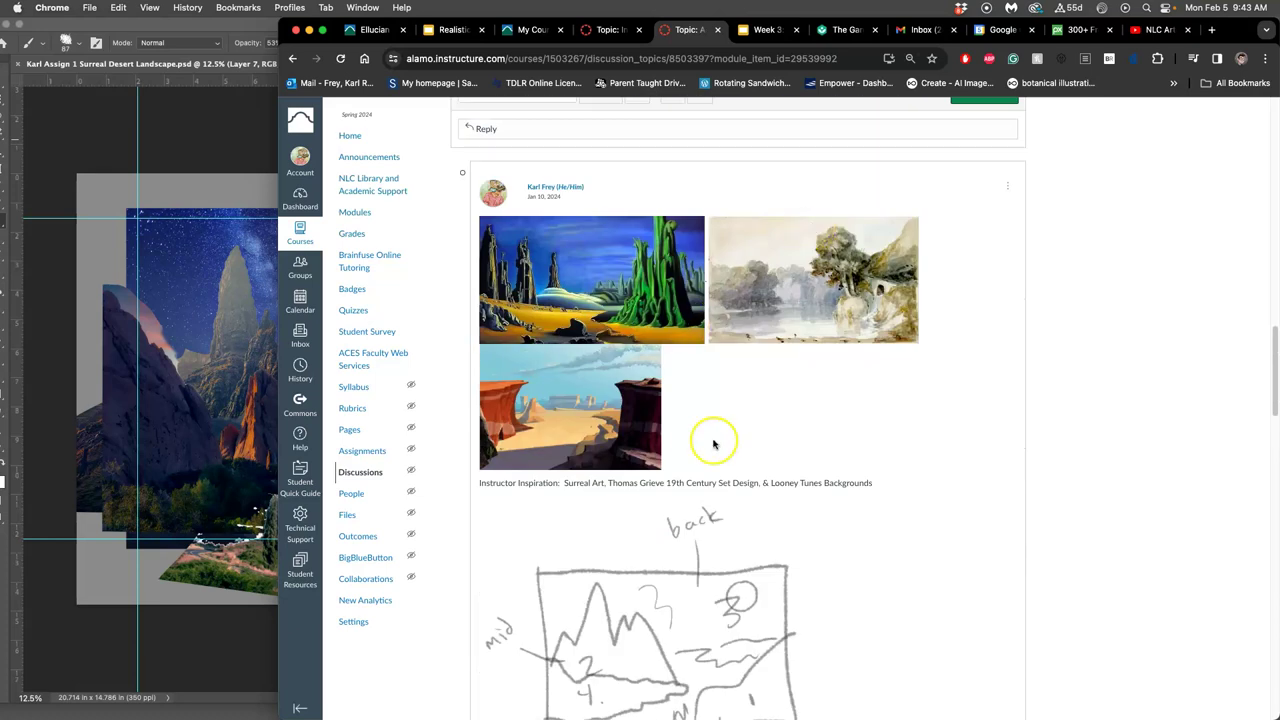
pyautogui.scroll(-4, 720, 446)
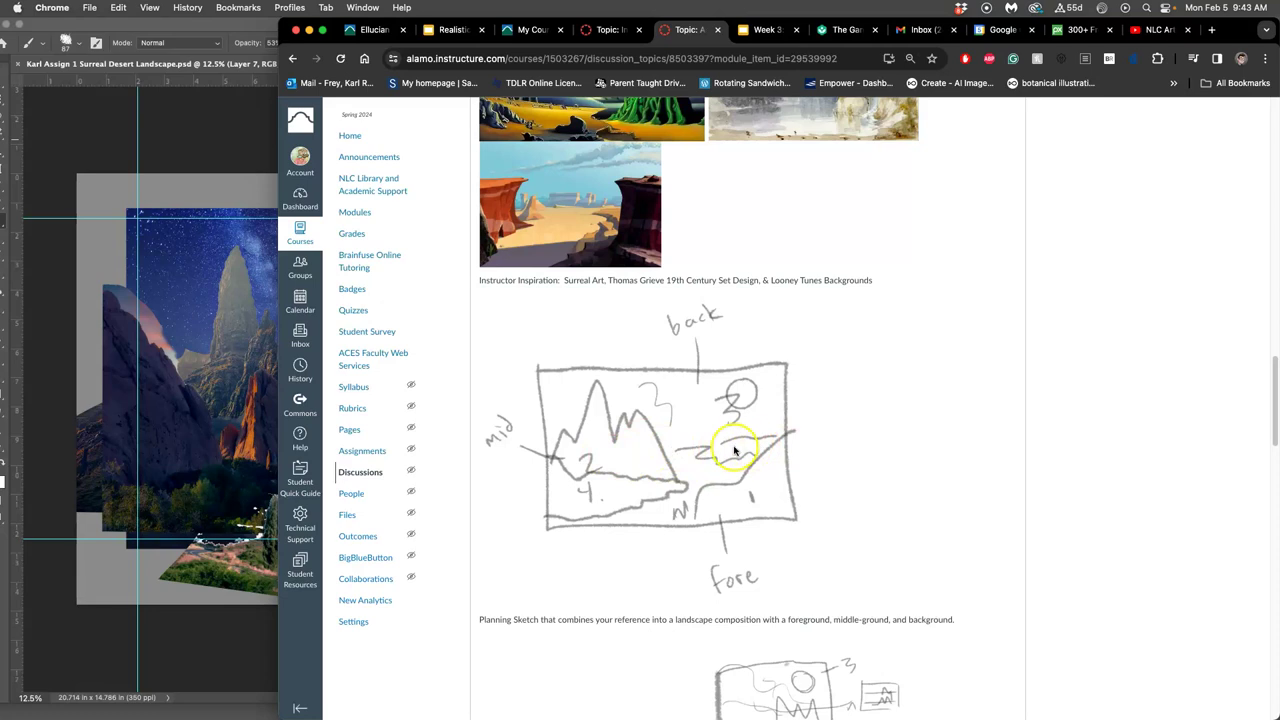
pyautogui.scroll(-6, 730, 447)
pyautogui.scroll(7, 760, 360)
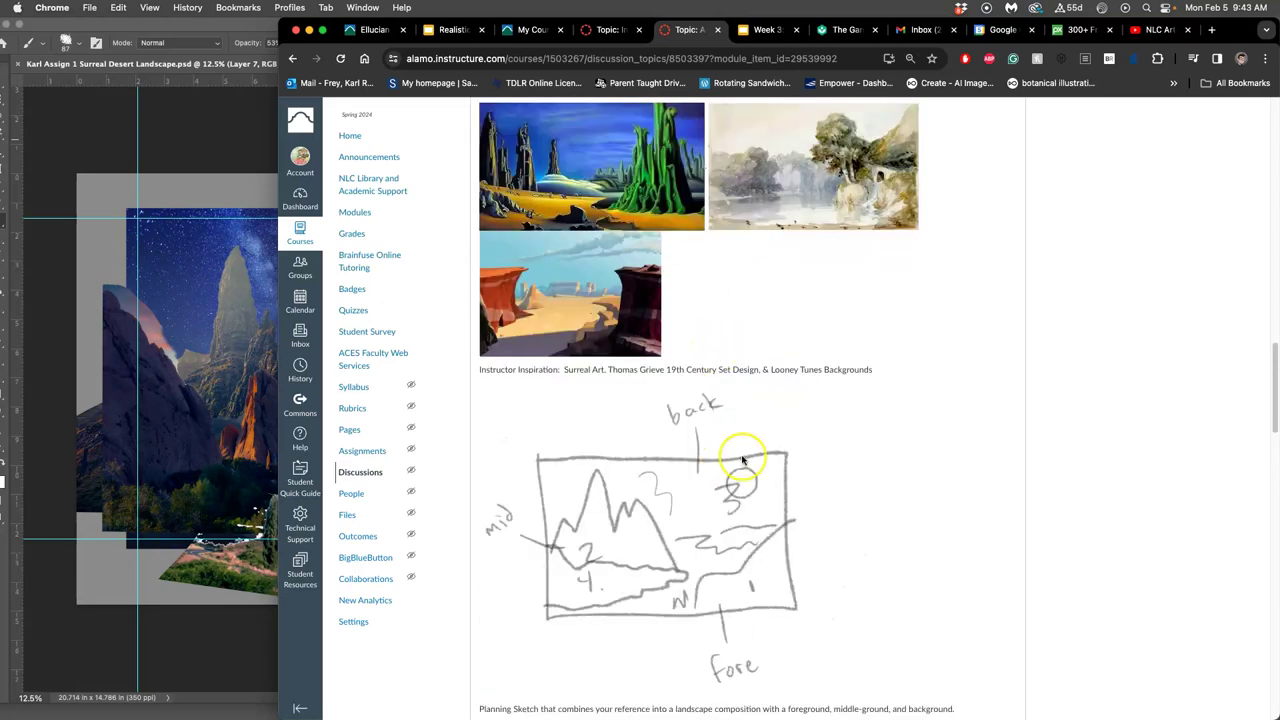
pyautogui.scroll(4, 725, 430)
pyautogui.scroll(-2, 750, 413)
pyautogui.scroll(-11, 757, 420)
pyautogui.scroll(-3, 812, 445)
pyautogui.scroll(-5, 630, 410)
pyautogui.scroll(-2, 625, 413)
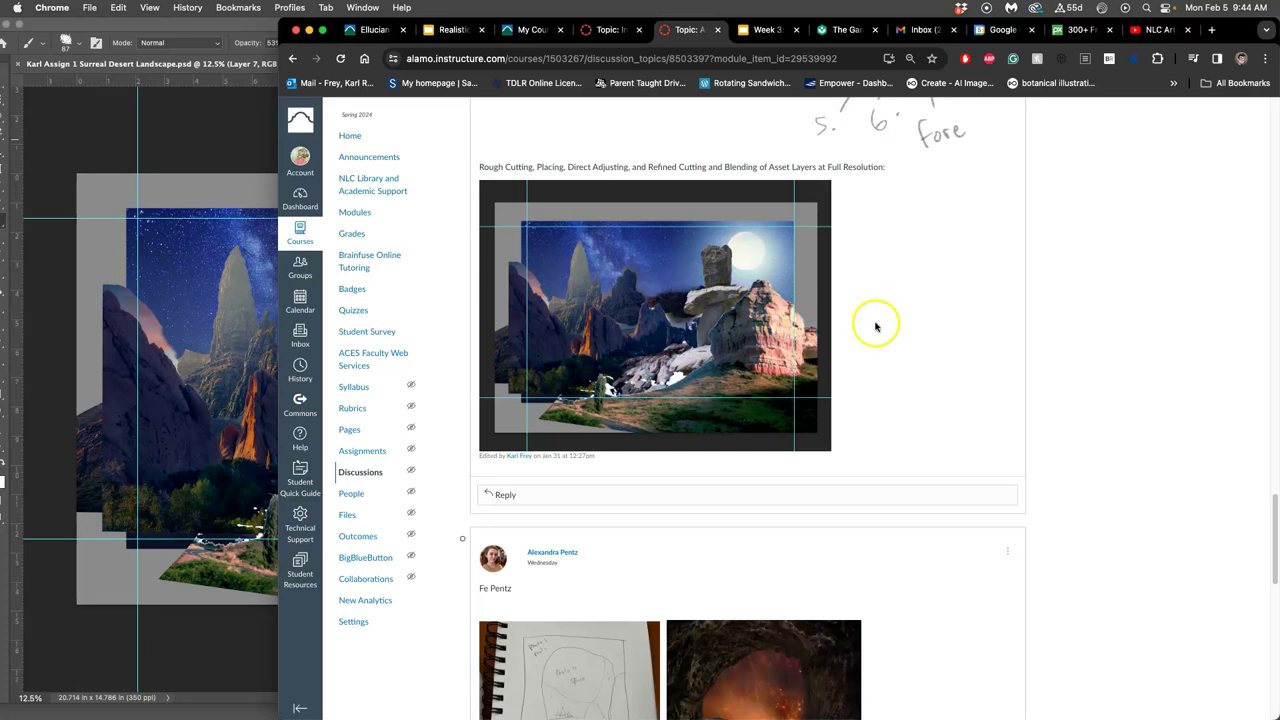
# - Scroll back up to the Past Student Example, then down again to the rough-cut composite
pyautogui.scroll(3, 896, 319)
pyautogui.scroll(10, 896, 319)
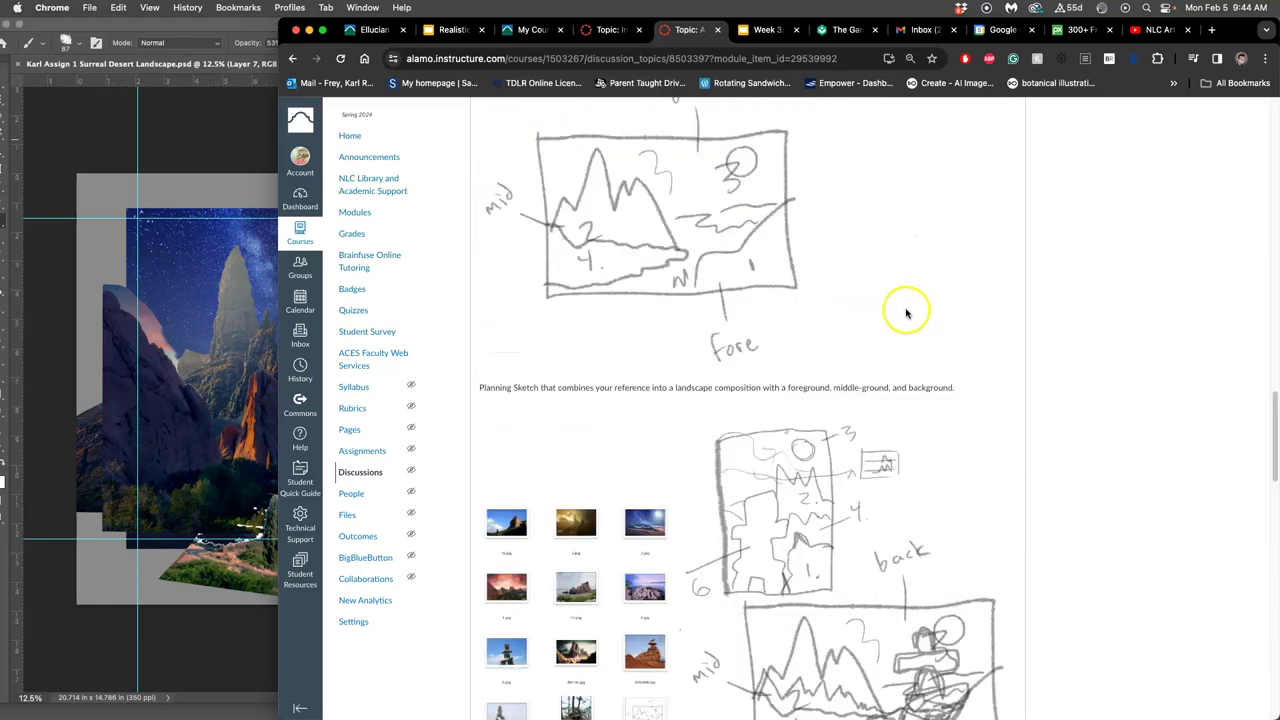
pyautogui.scroll(10, 890, 314)
pyautogui.scroll(1, 906, 314)
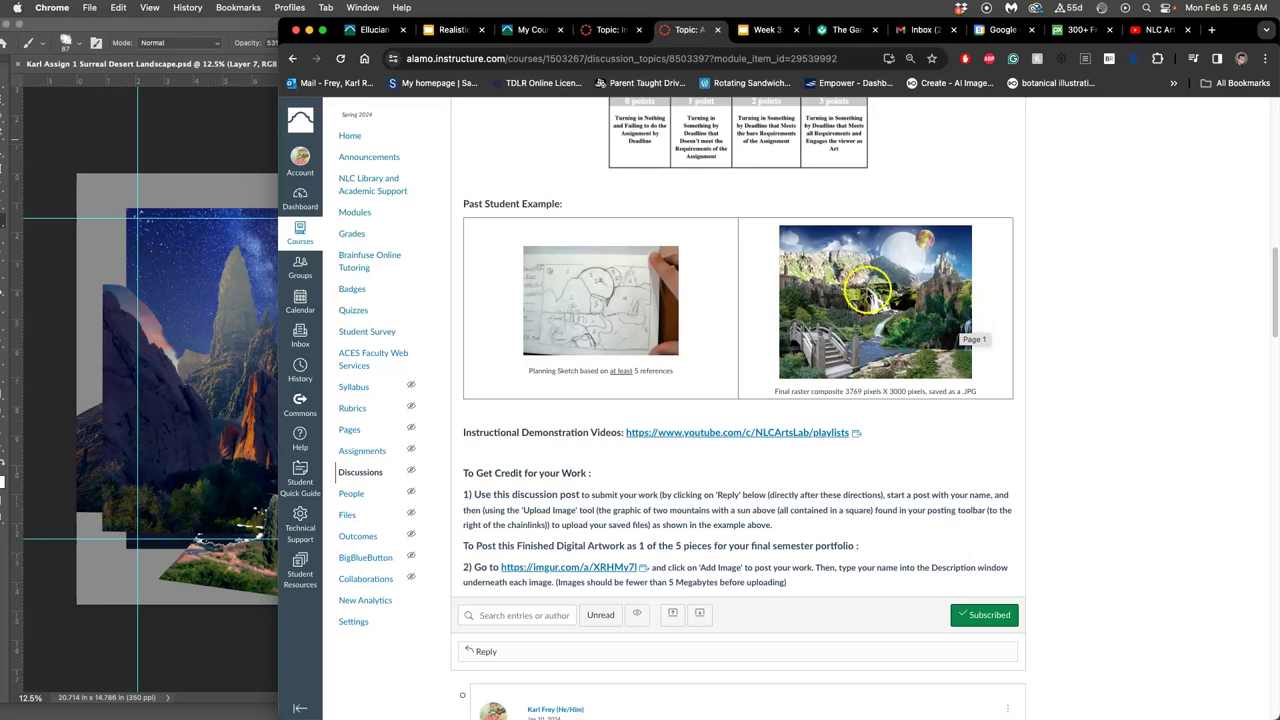
pyautogui.scroll(-2, 871, 295)
pyautogui.scroll(-15, 871, 295)
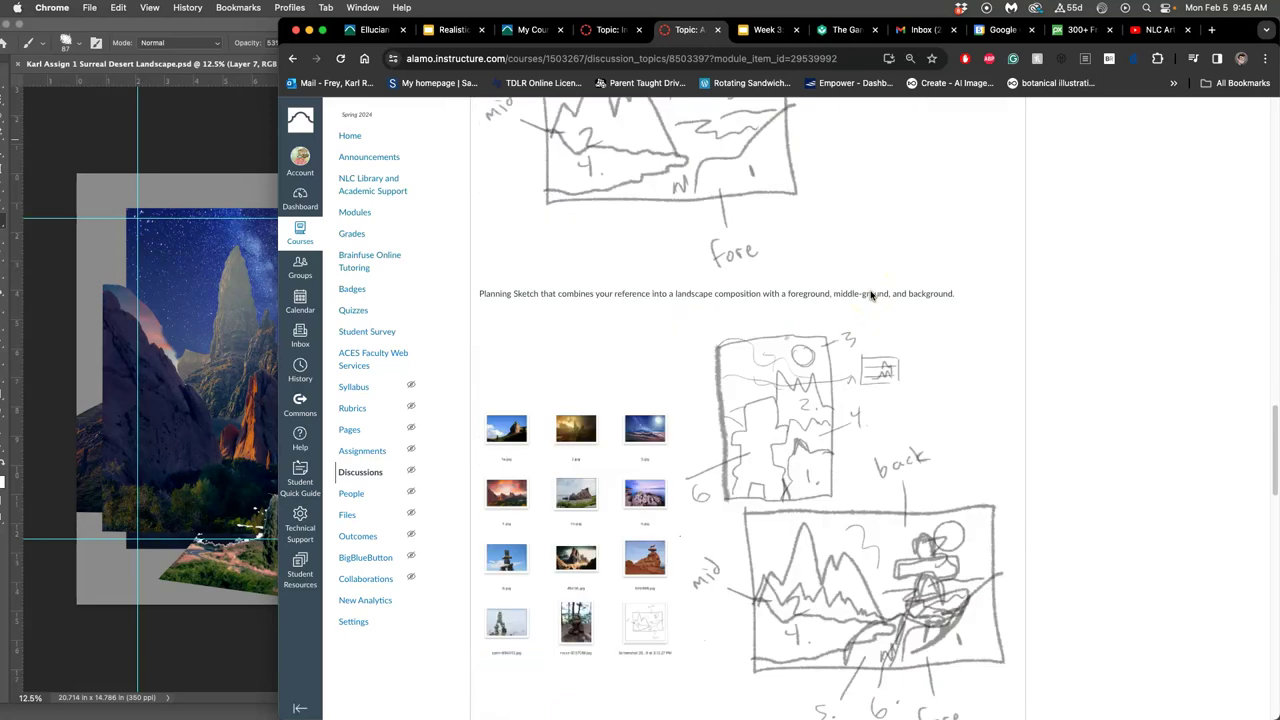
pyautogui.scroll(-10, 871, 295)
pyautogui.scroll(5, 880, 286)
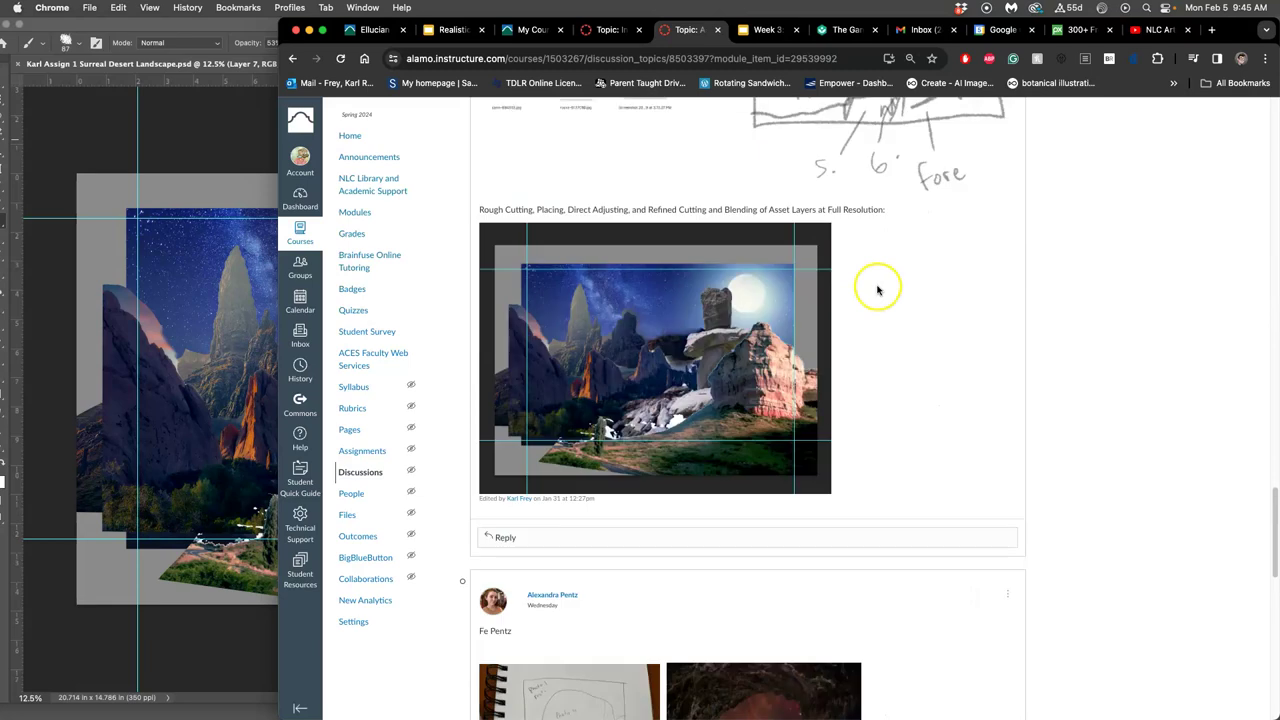
pyautogui.scroll(3, 897, 210)
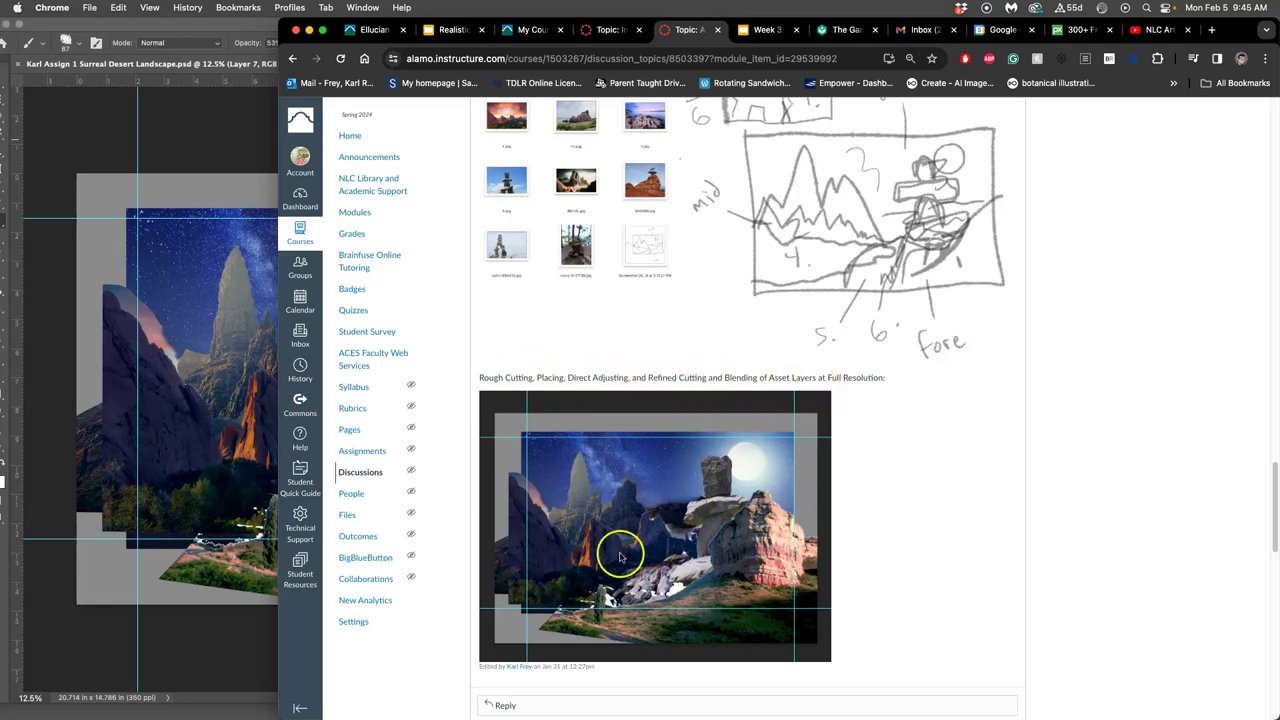
pyautogui.click(250, 434)
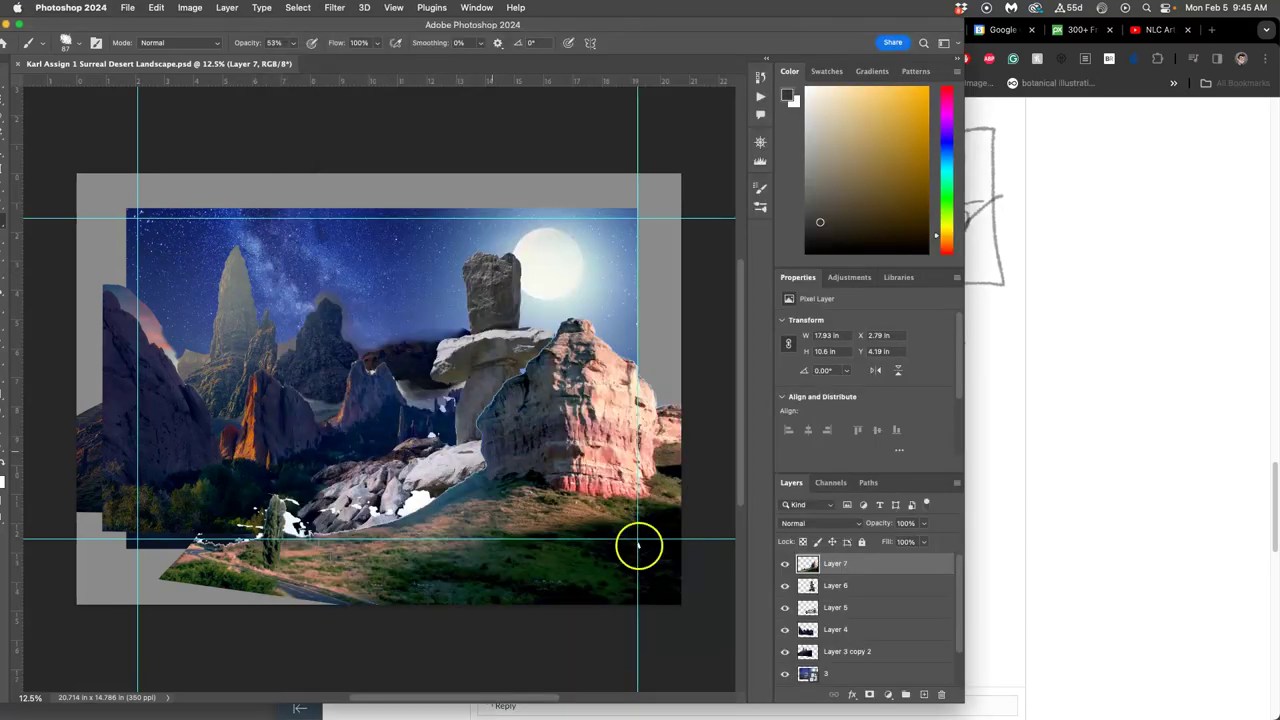
pyautogui.scroll(8, 663, 563)
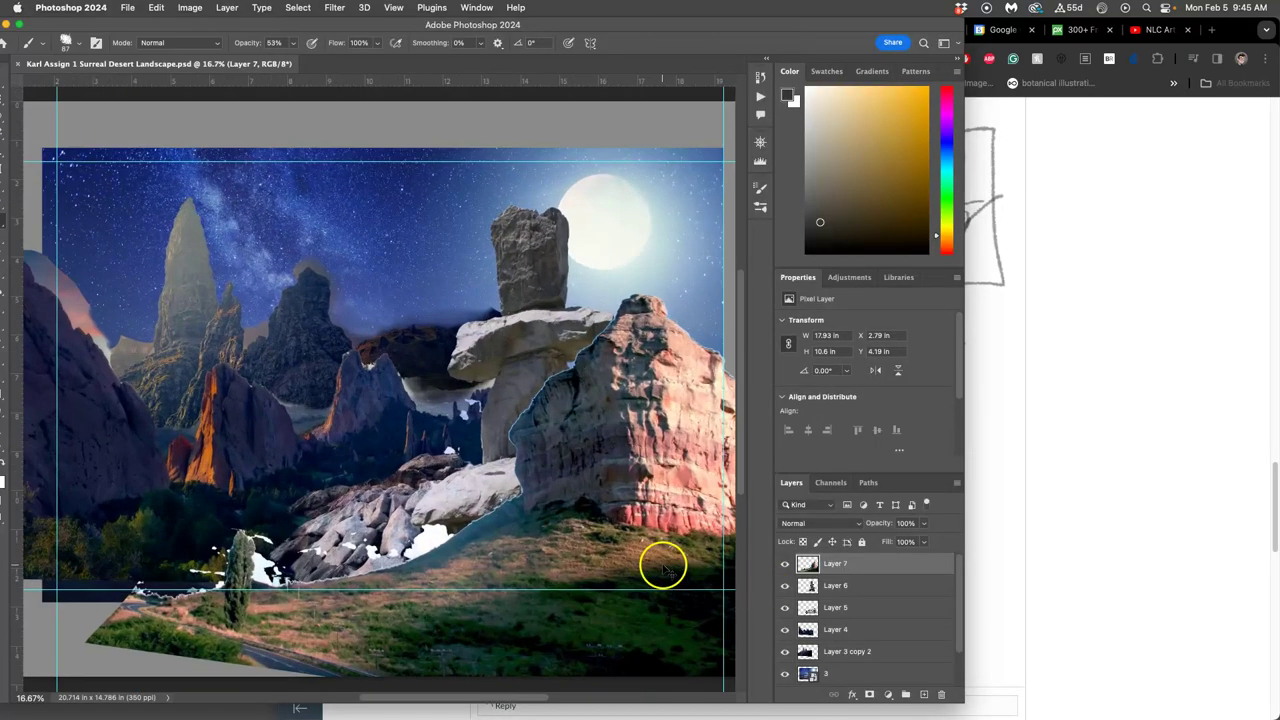
pyautogui.scroll(-4, 617, 529)
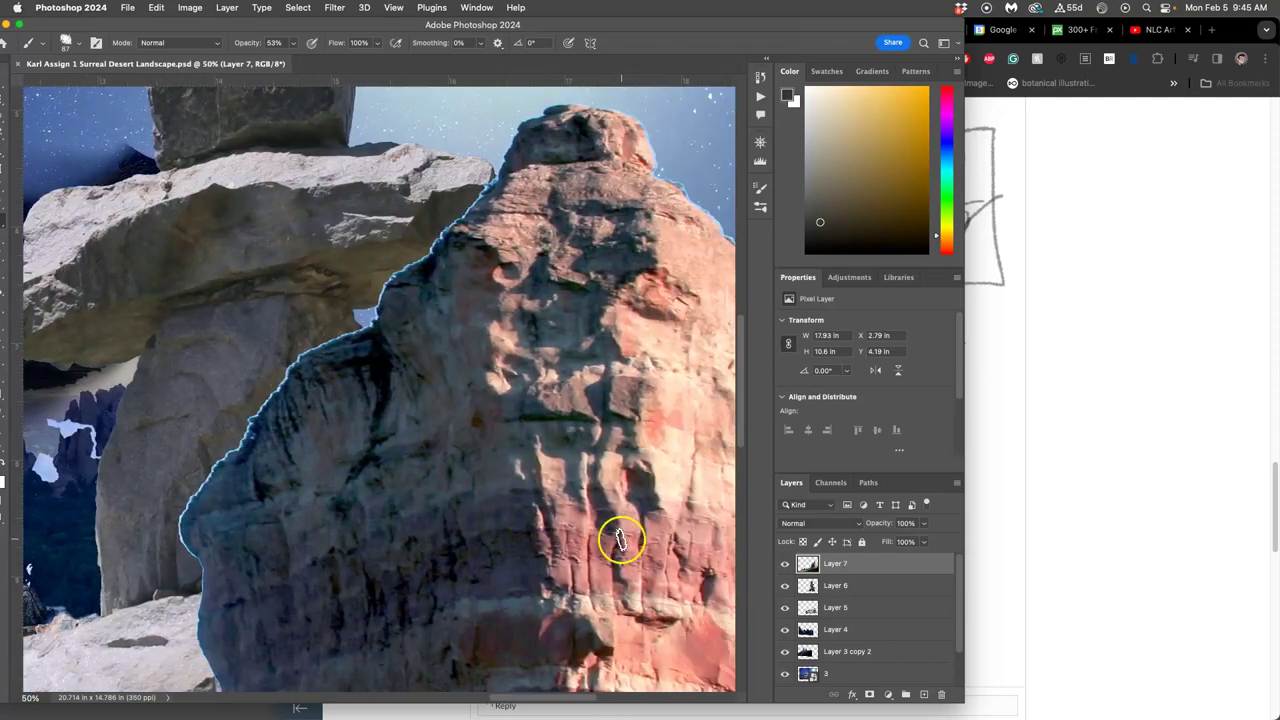
pyautogui.scroll(4, 580, 480)
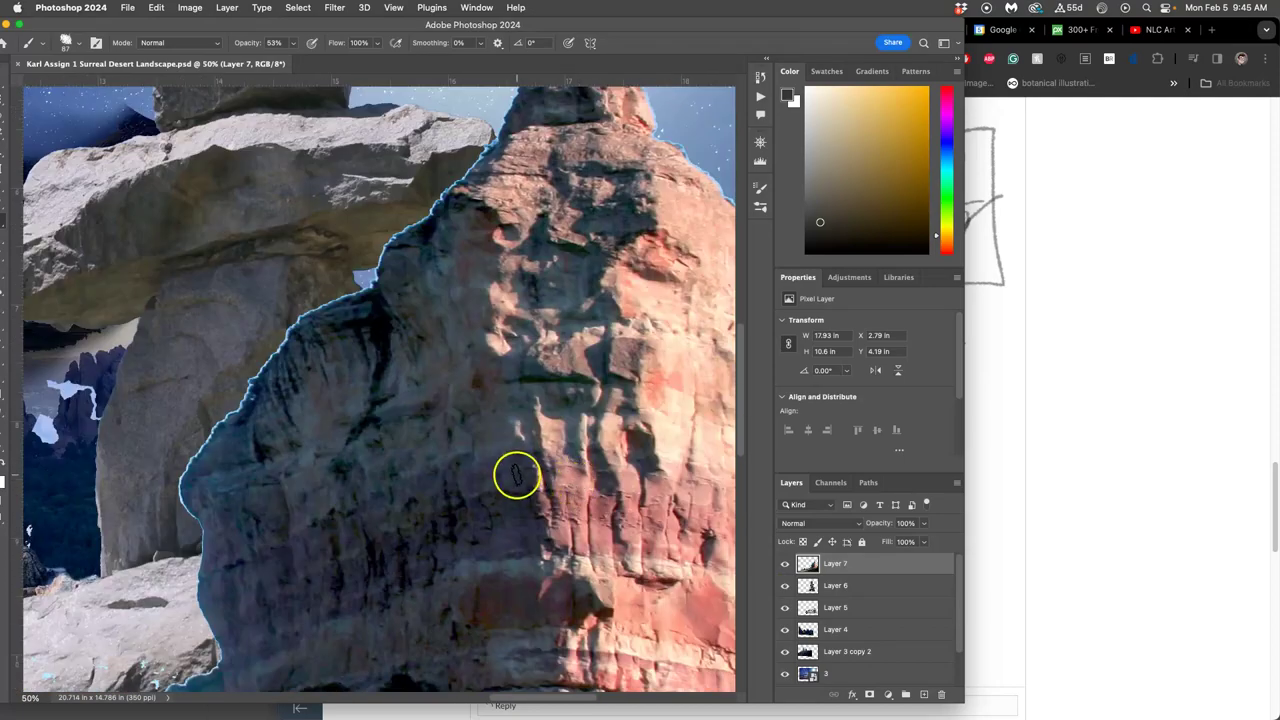
pyautogui.scroll(8, 514, 475)
pyautogui.scroll(5, 488, 460)
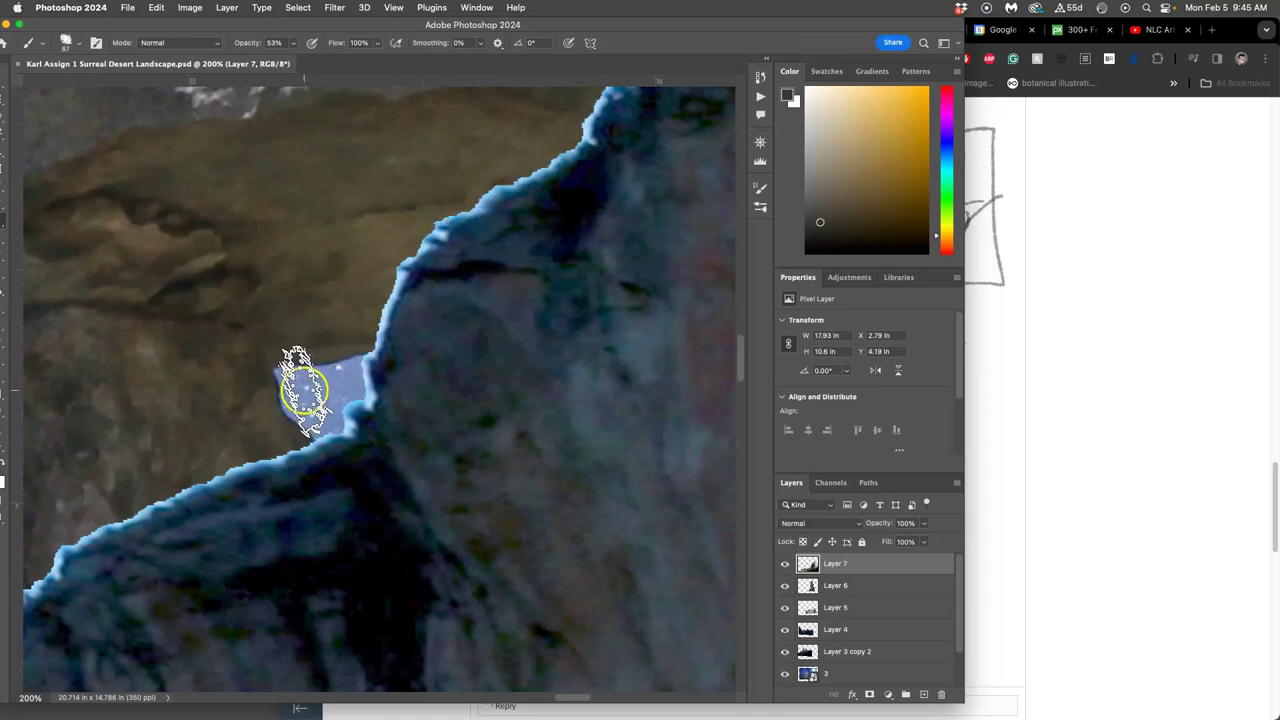
pyautogui.scroll(-5, 342, 340)
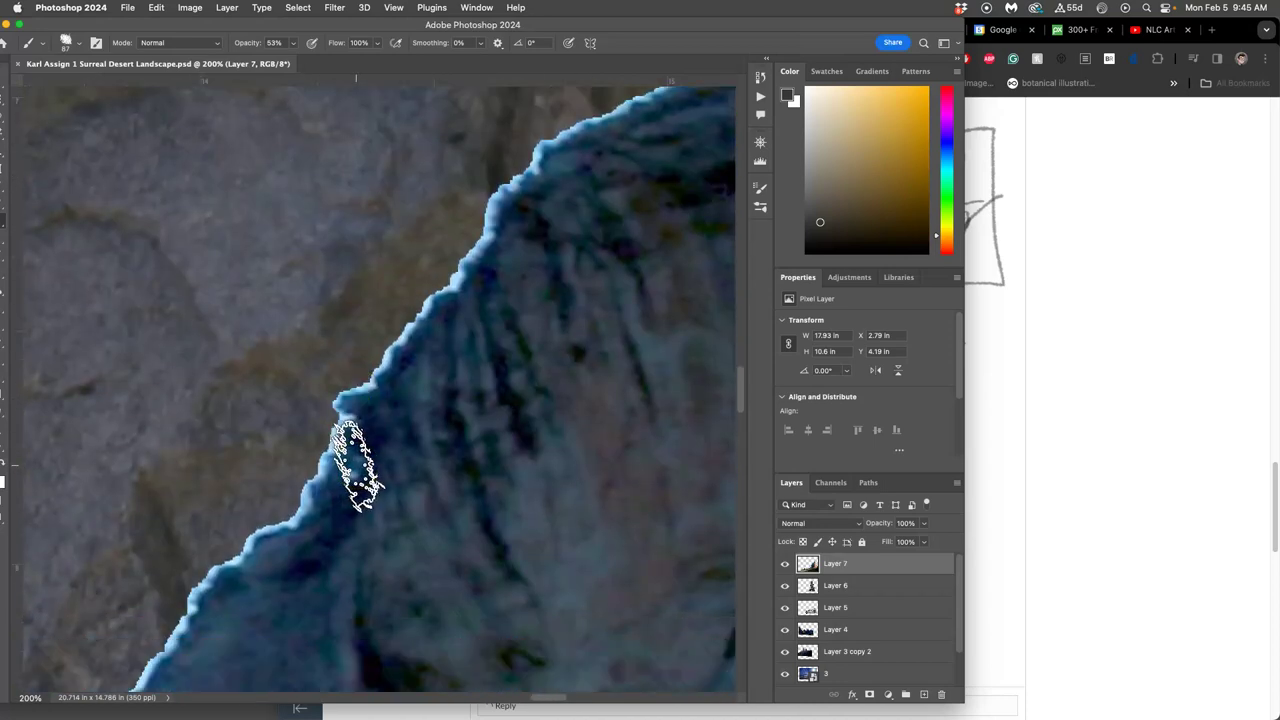
pyautogui.scroll(-10, 356, 466)
pyautogui.scroll(-2, 356, 466)
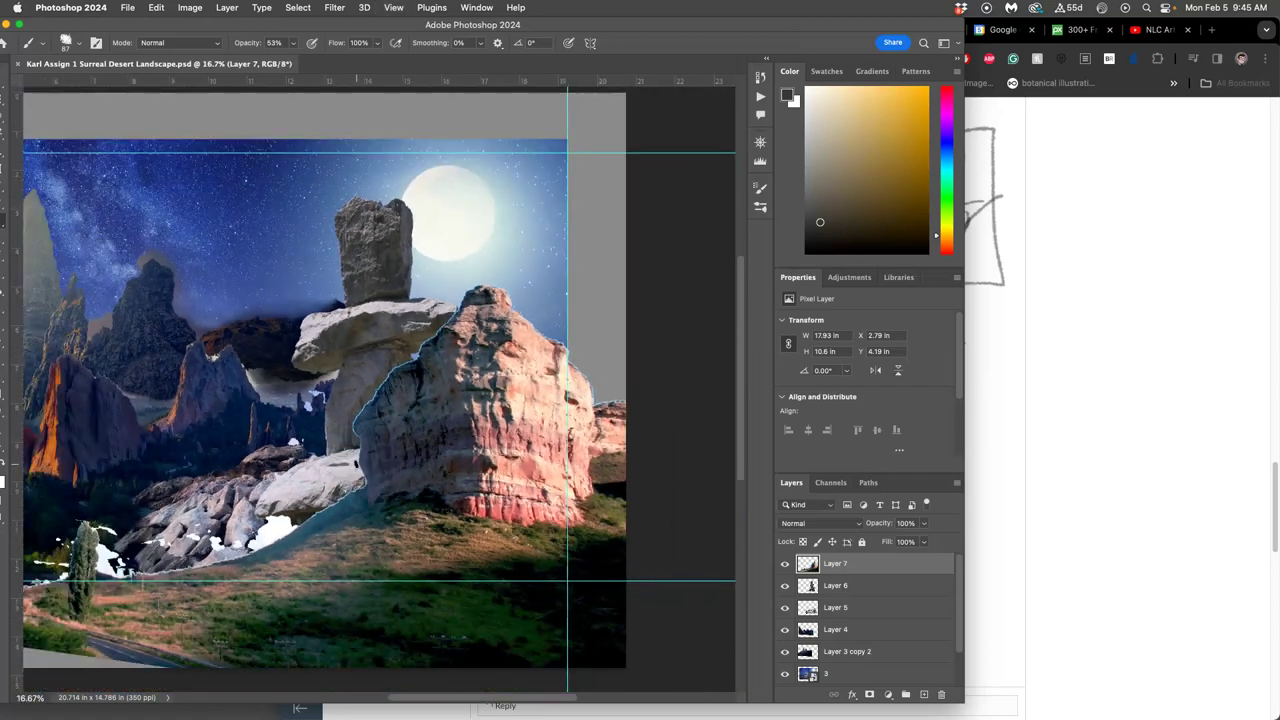
pyautogui.hscroll(-10, 356, 465)
pyautogui.hscroll(10, 356, 465)
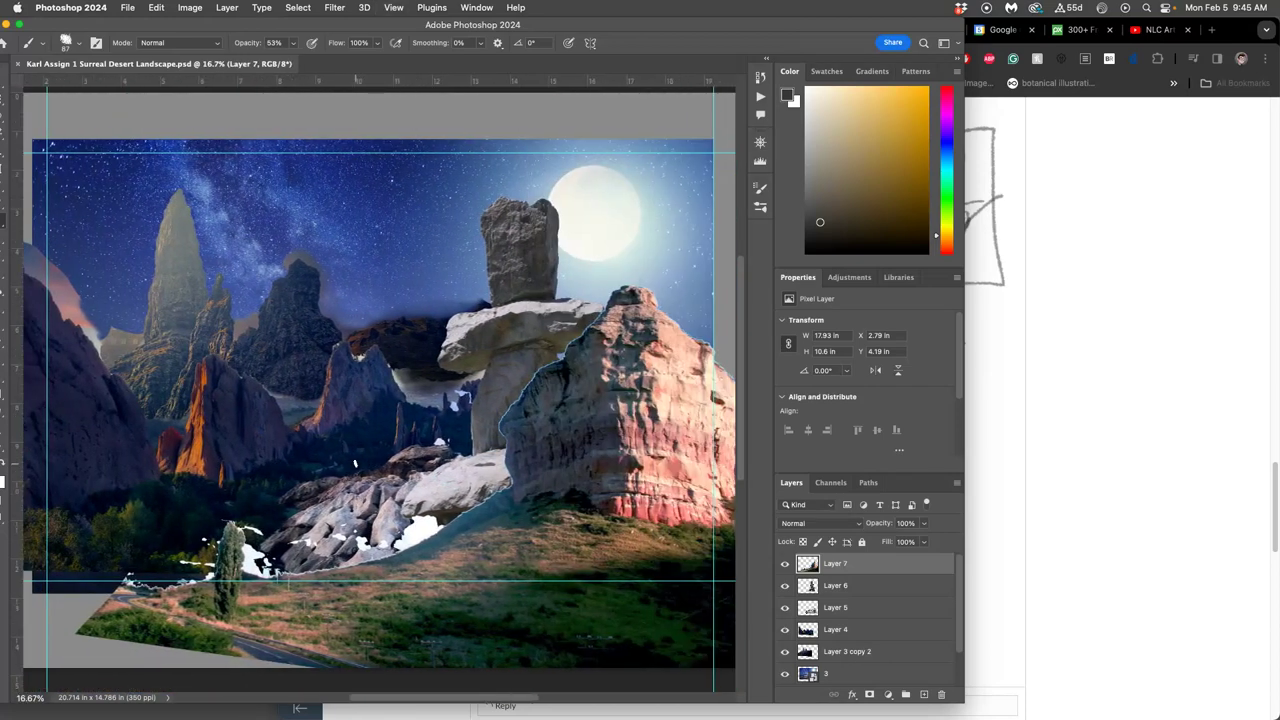
pyautogui.hscroll(-3, 324, 507)
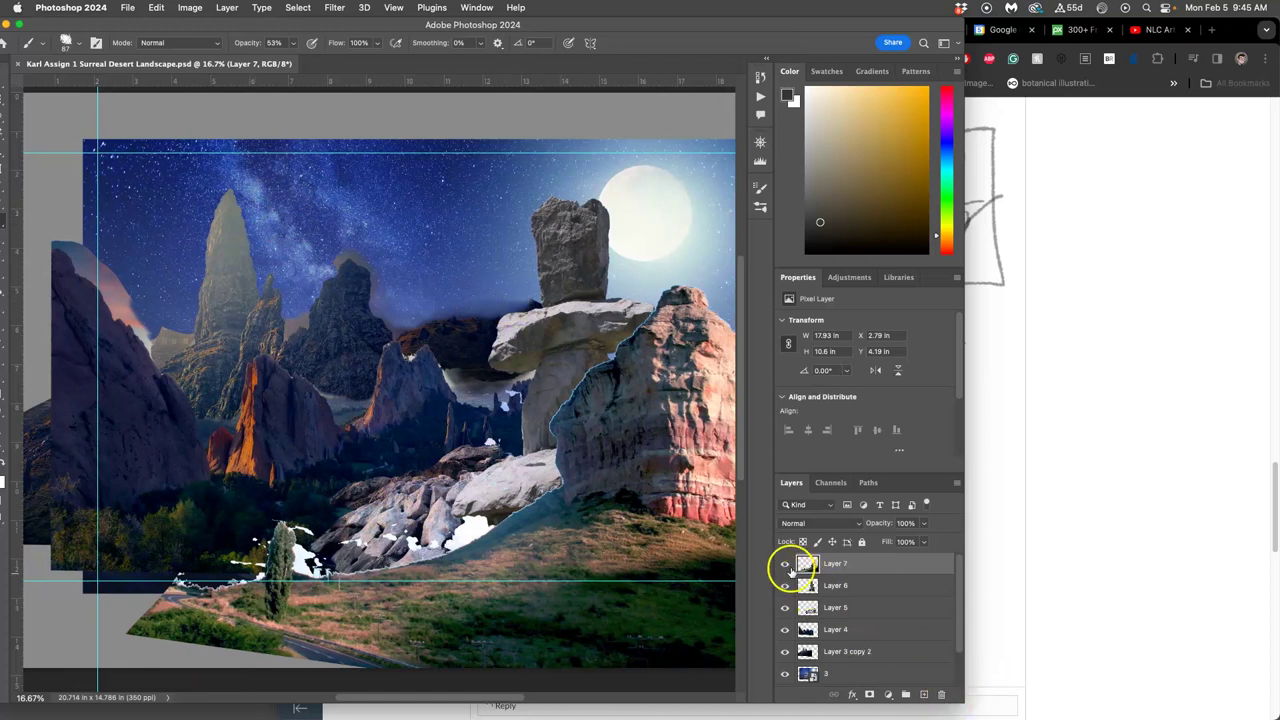
# - Hide Layers 7, 6, 5, 4 and Layer 3 copy 2
pyautogui.click(785, 564)
pyautogui.click(785, 587)
pyautogui.click(785, 608)
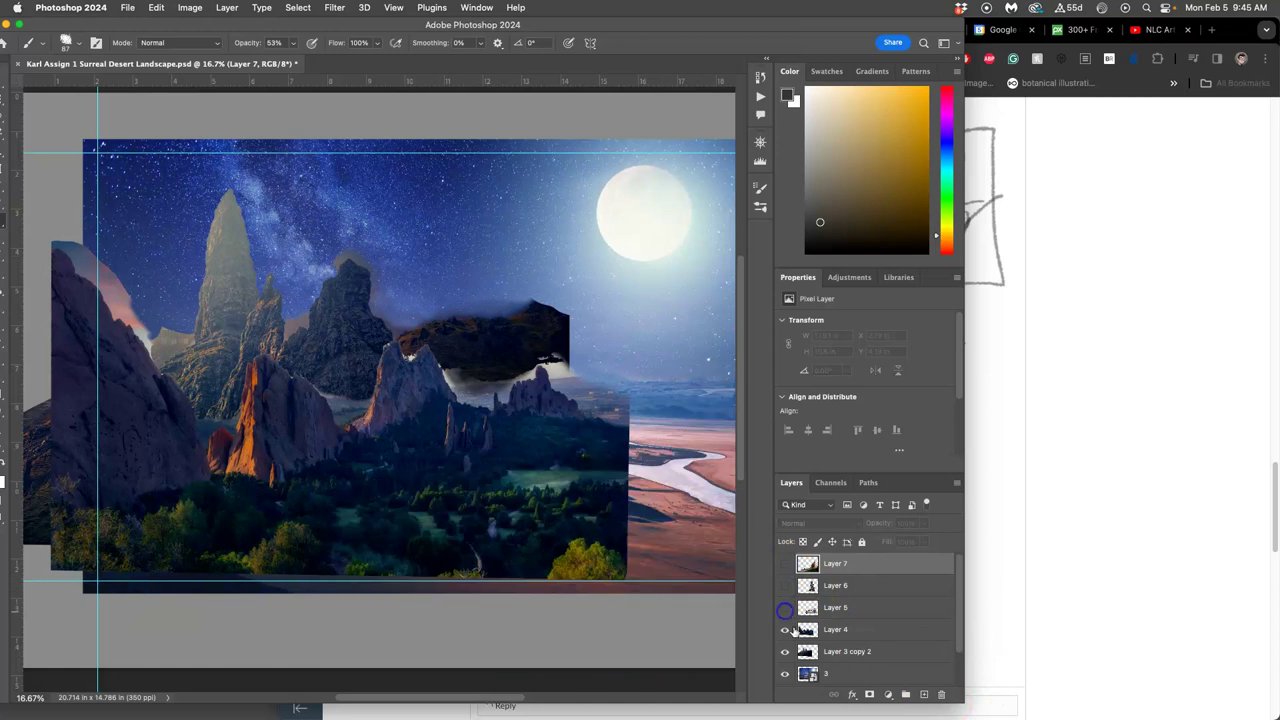
pyautogui.click(785, 631)
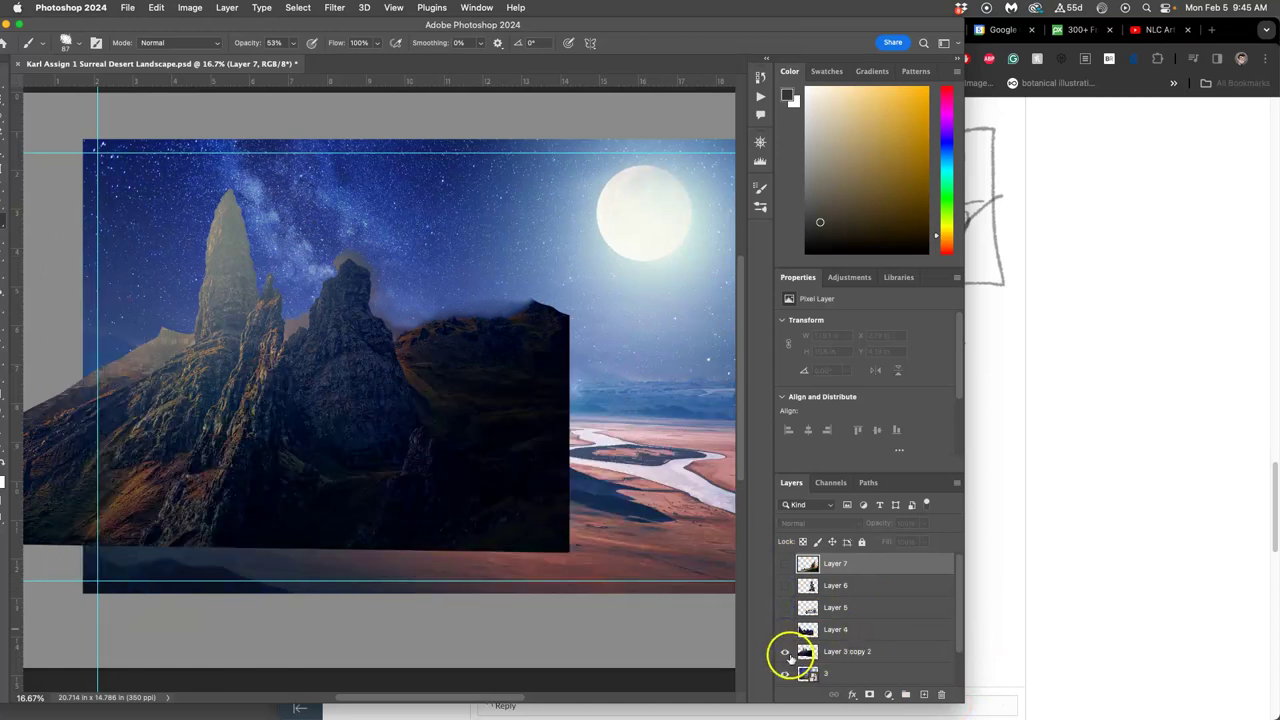
pyautogui.click(787, 653)
# - Make layer 3 active, check its visibility, and show Layer 3 copy 2's mountains again
pyautogui.hscroll(5, 670, 635)
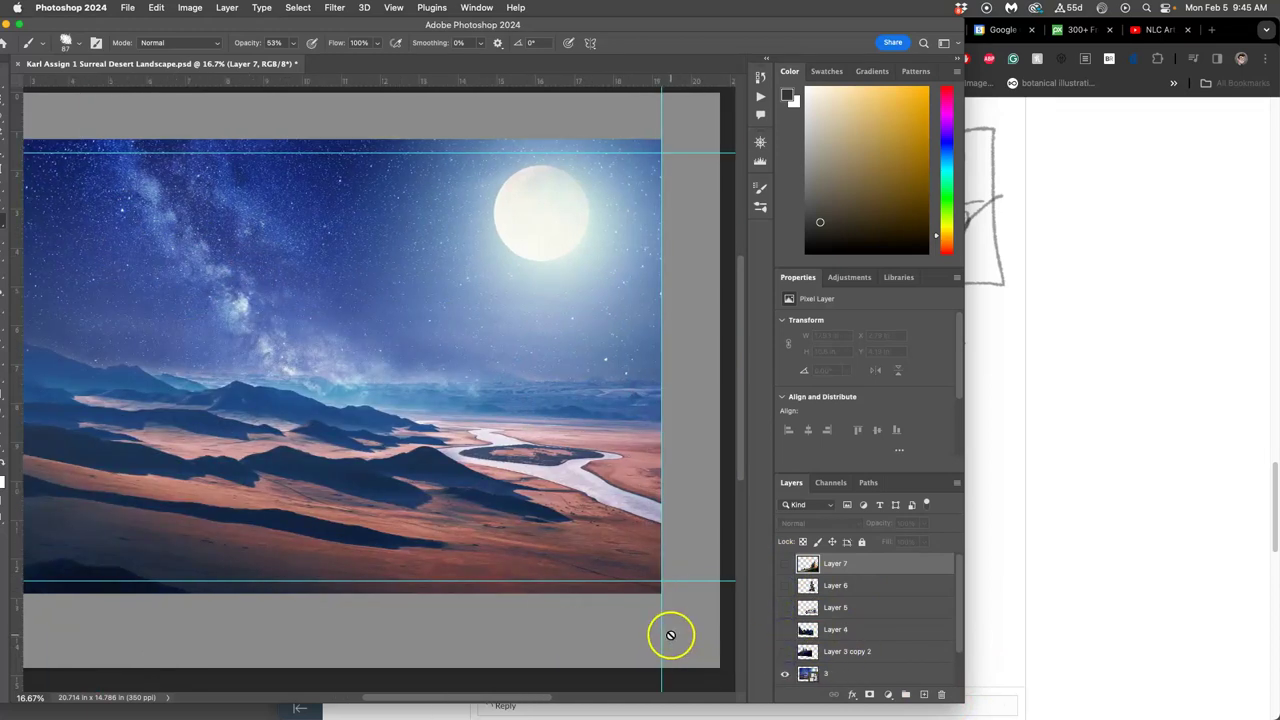
pyautogui.press('super+minus')
pyautogui.scroll(-1, 820, 665)
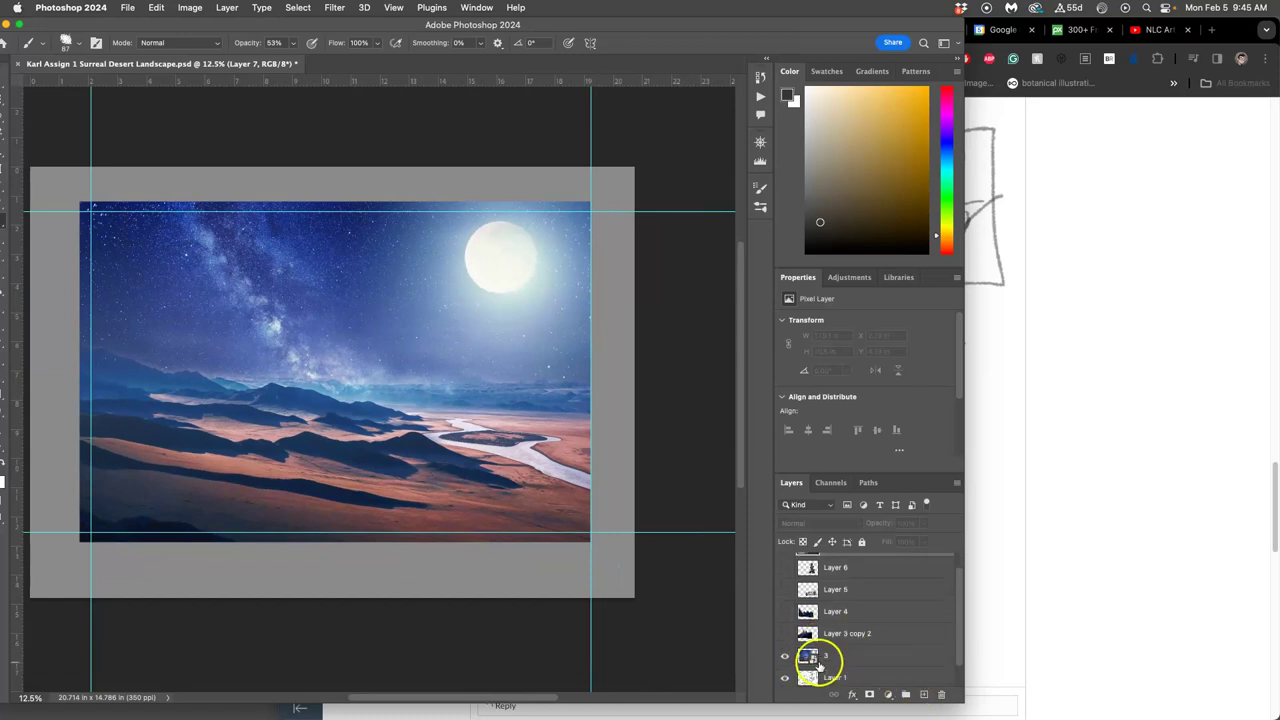
pyautogui.click(819, 657)
pyautogui.click(785, 656)
pyautogui.click(785, 656)
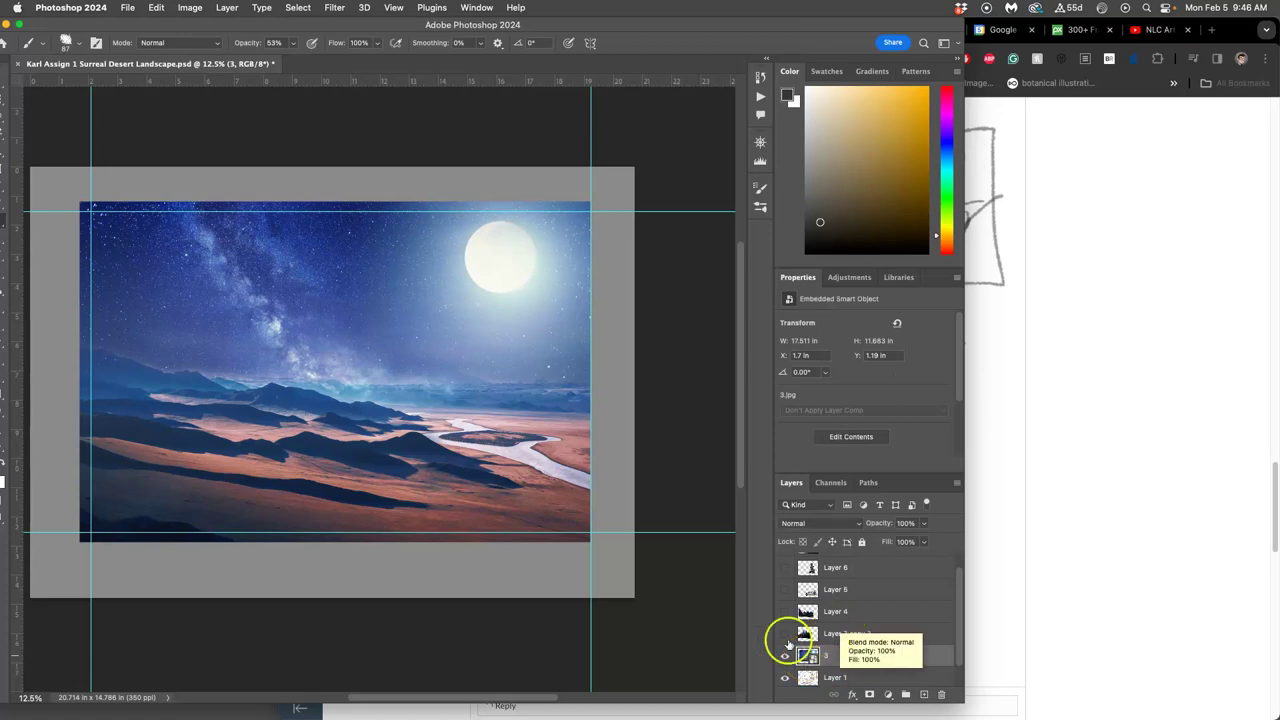
pyautogui.click(784, 633)
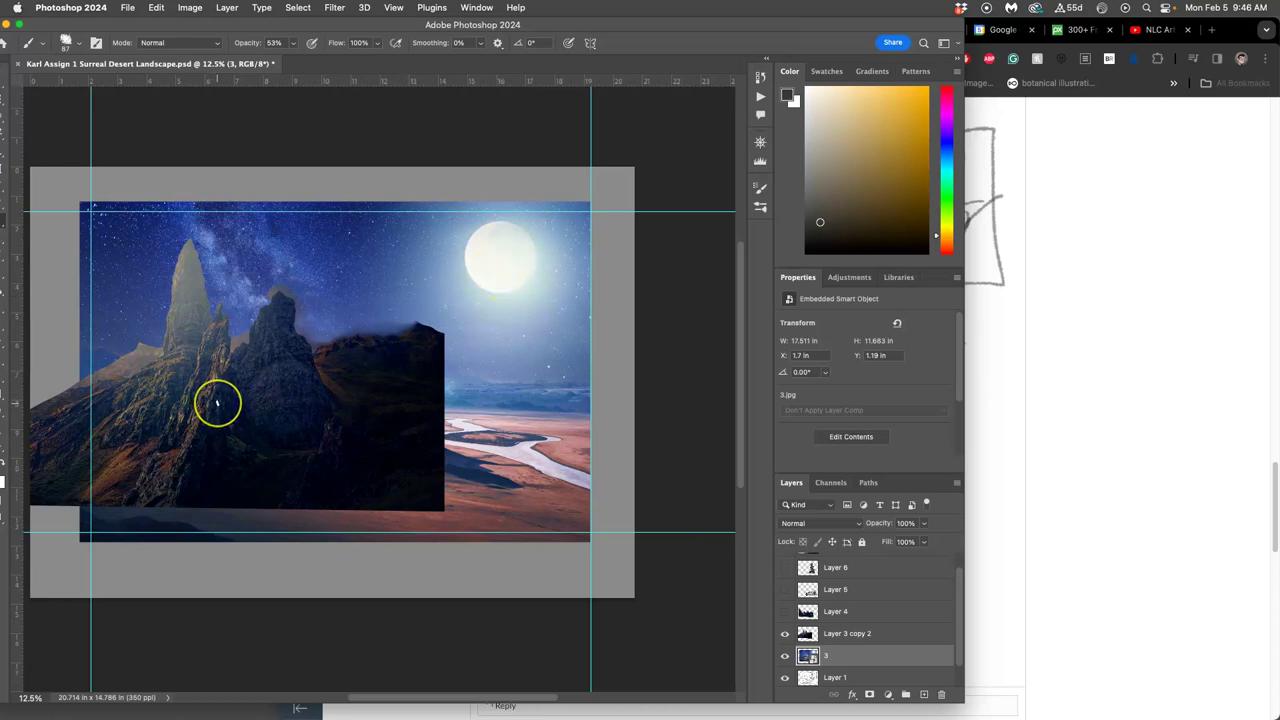
pyautogui.moveTo(216, 402)
pyautogui.mouseDown()
pyautogui.moveTo(329, 374)
pyautogui.moveTo(300, 373)
pyautogui.mouseUp()
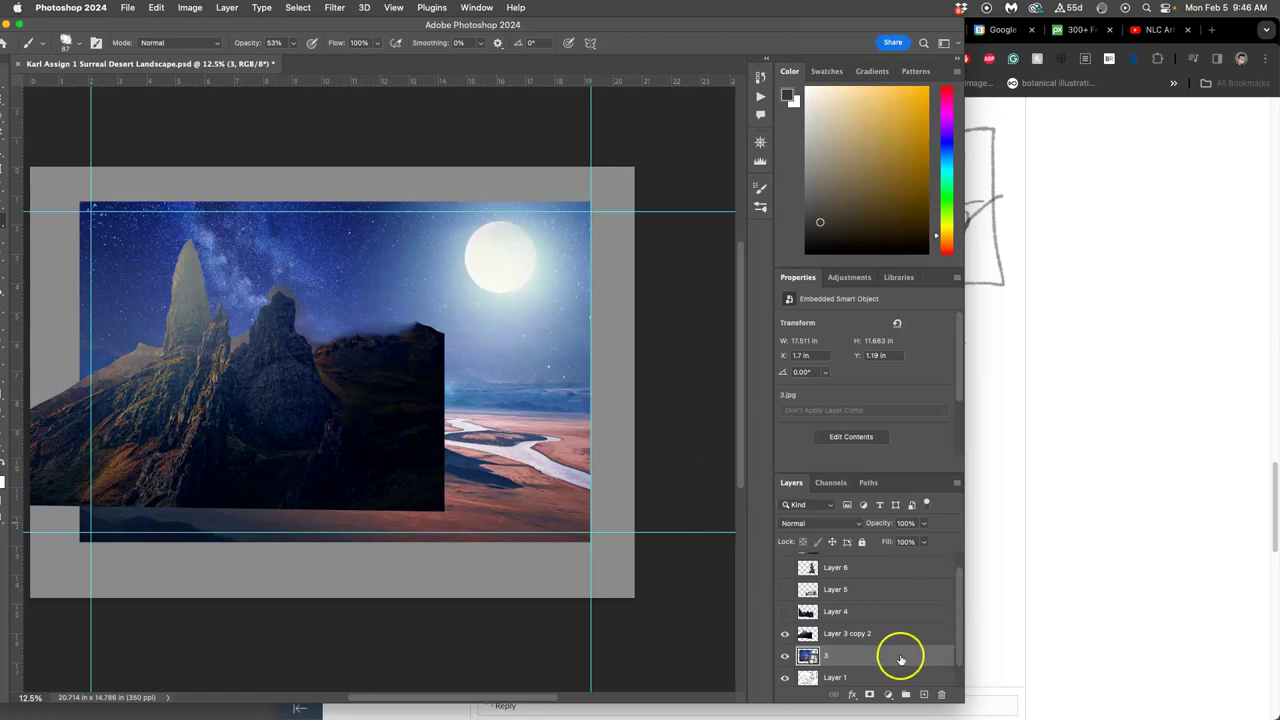
pyautogui.rightClick(844, 655)
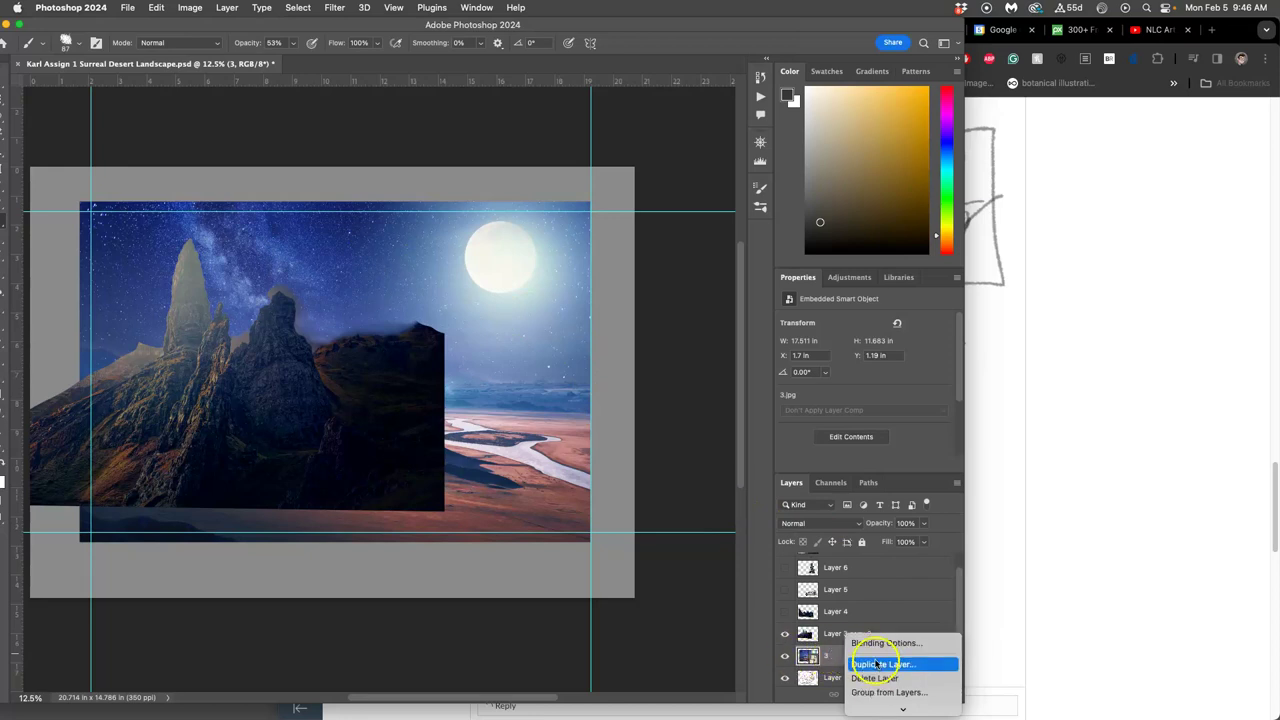
pyautogui.scroll(-10, 886, 680)
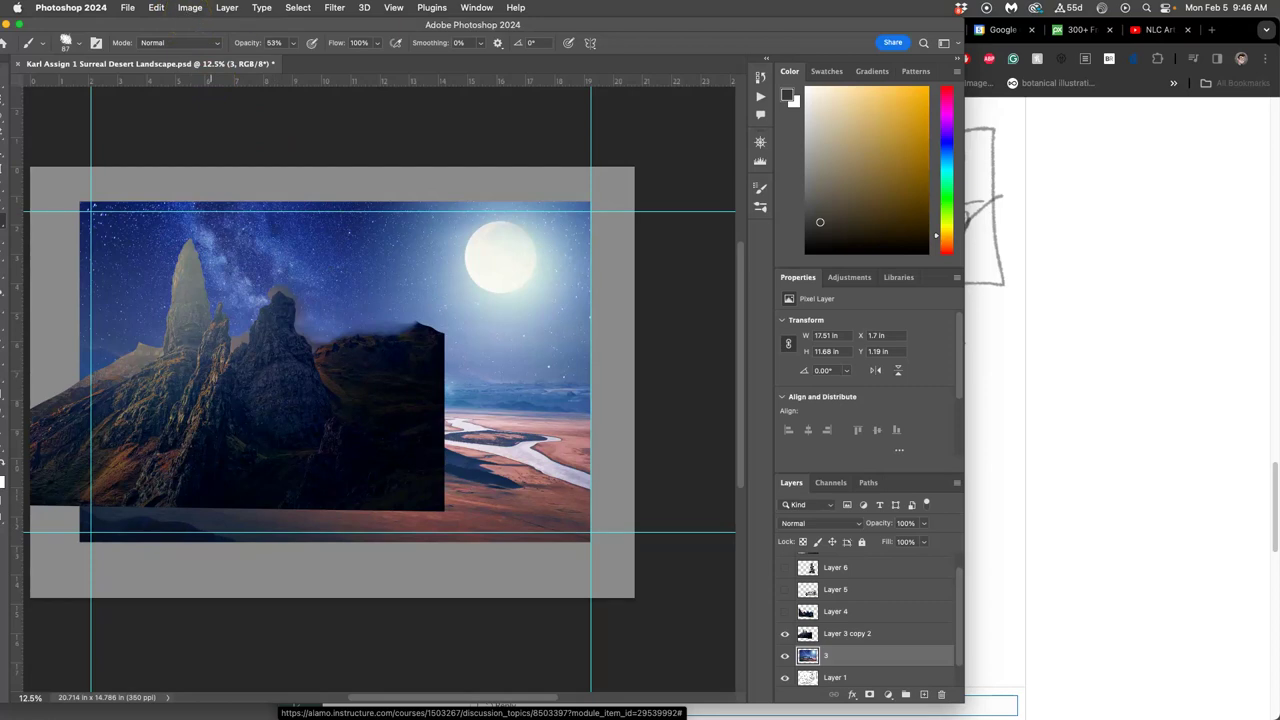
pyautogui.moveTo(969, 21); pyautogui.dragTo(1220, 51)
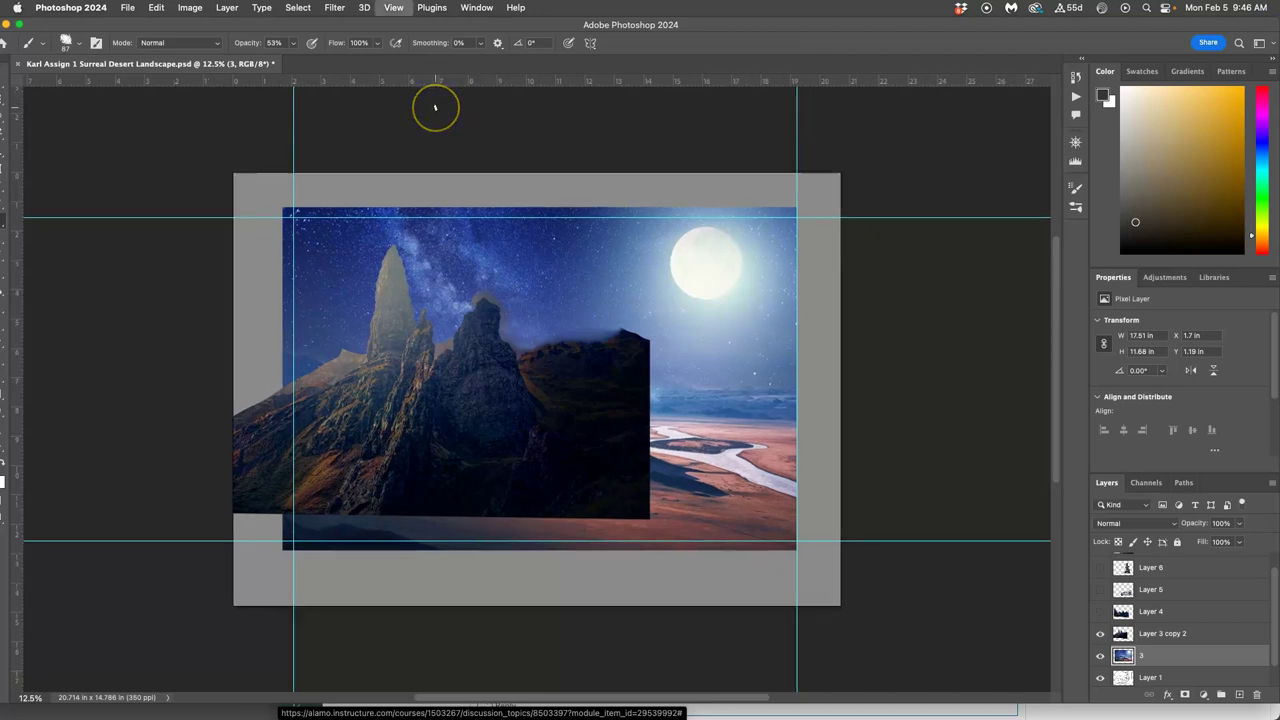
pyautogui.press('super+equal')
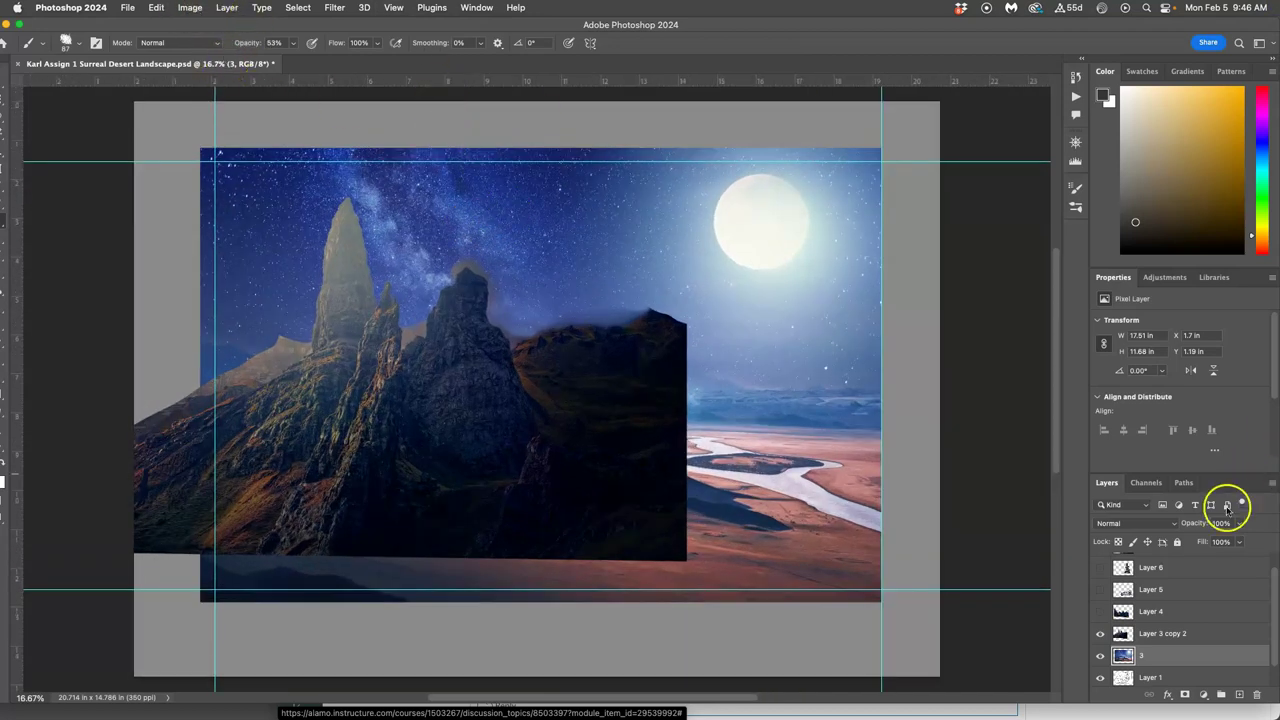
pyautogui.click(1101, 656)
pyautogui.click(1101, 656)
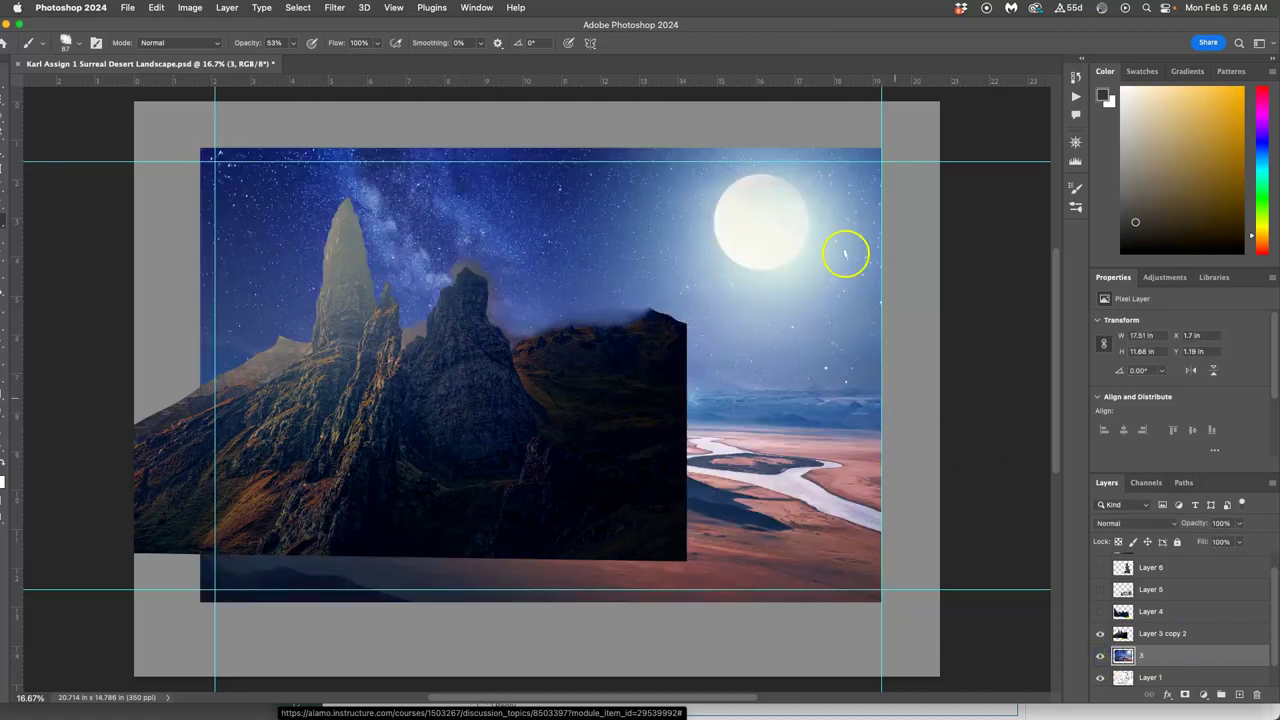
# - Apply a Levels adjustment to the sky layer with the midtone value at about 0.74
pyautogui.click(185, 8)
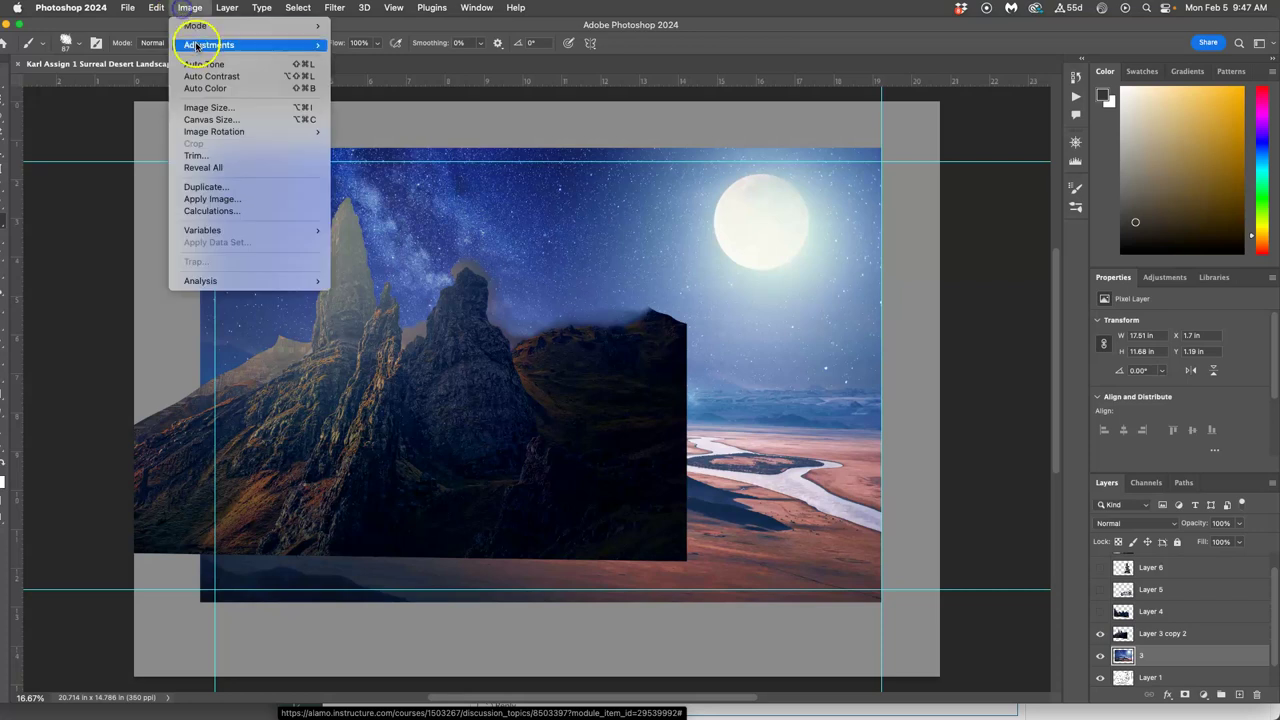
pyautogui.moveTo(215, 45)
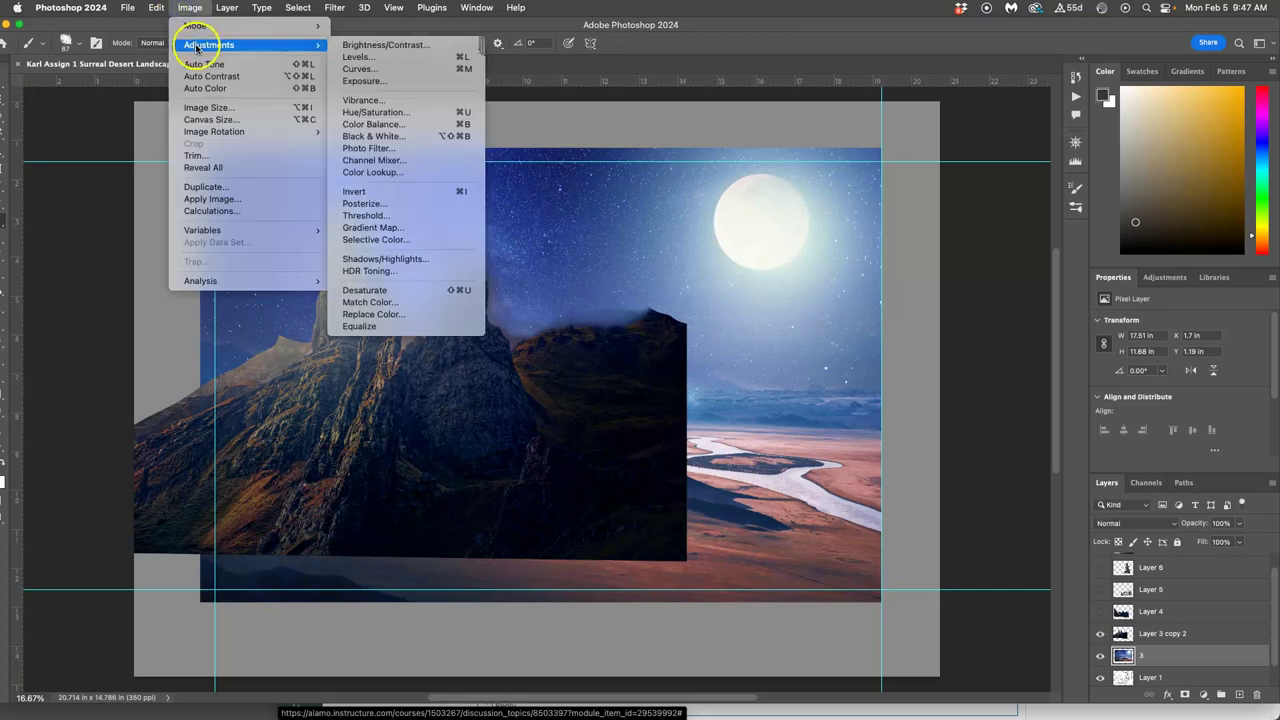
pyautogui.click(366, 57)
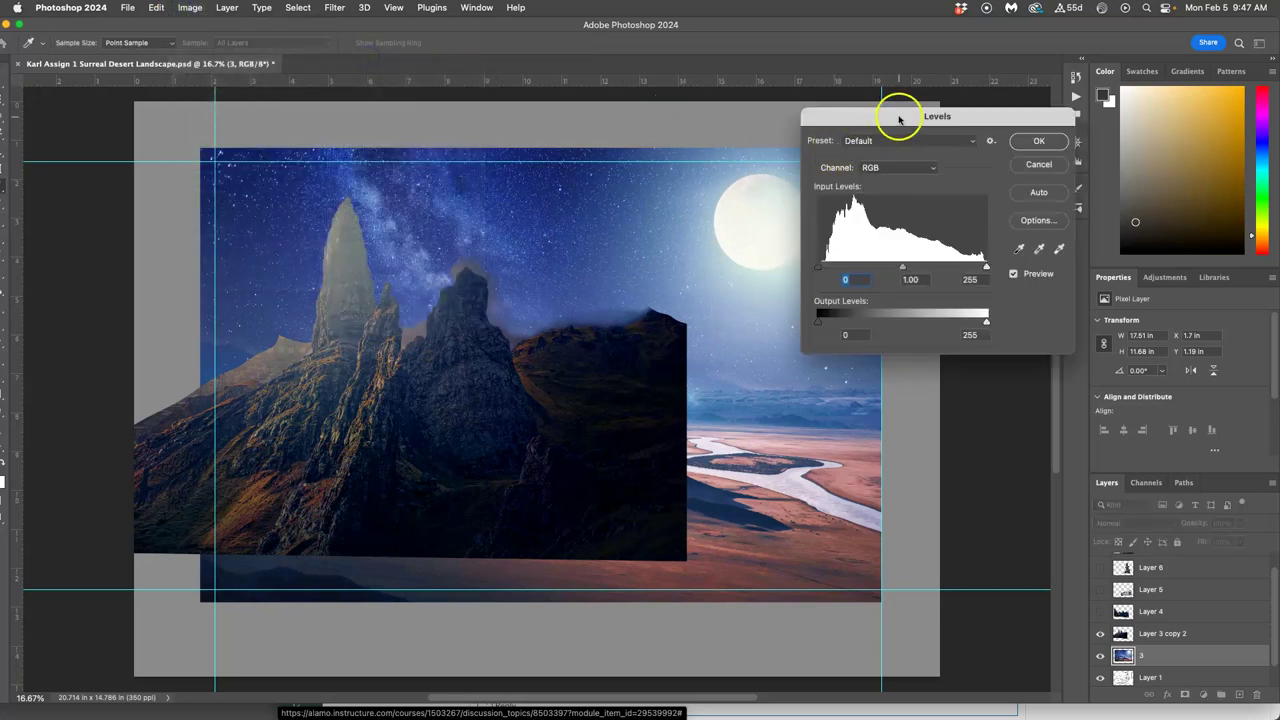
pyautogui.moveTo(900, 109); pyautogui.dragTo(977, 82)
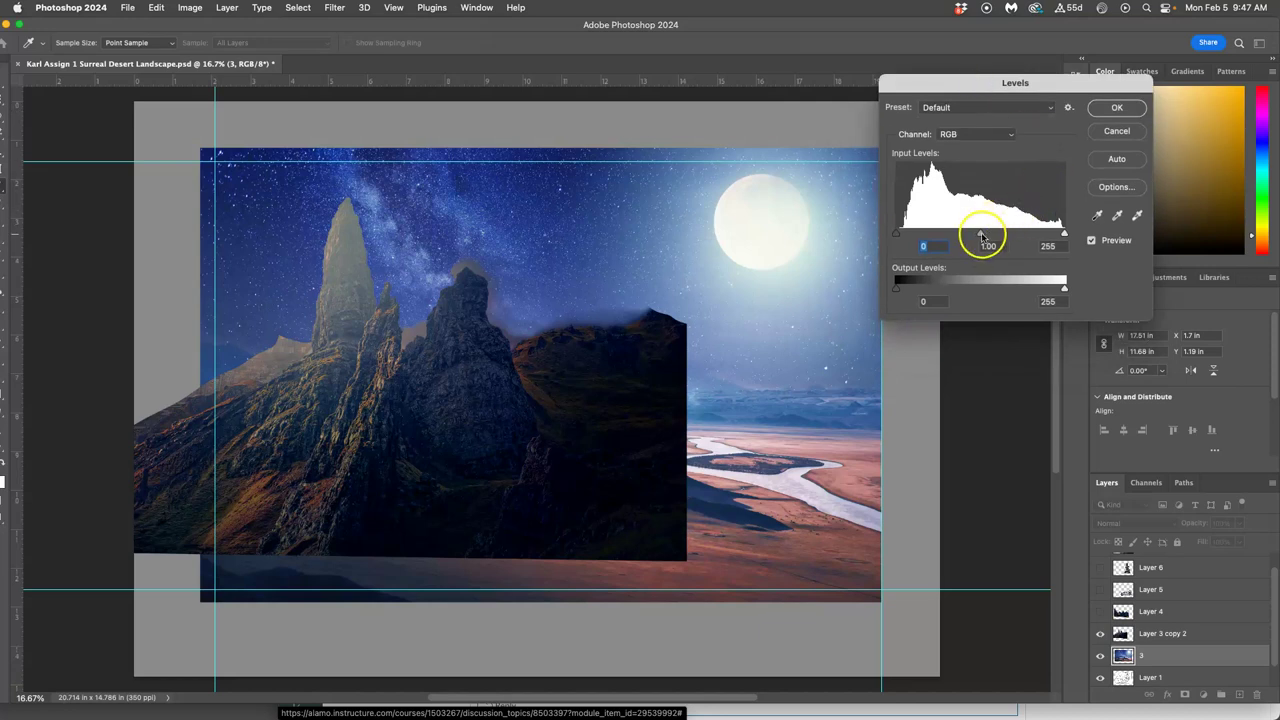
pyautogui.moveTo(980, 236); pyautogui.dragTo(994, 236)
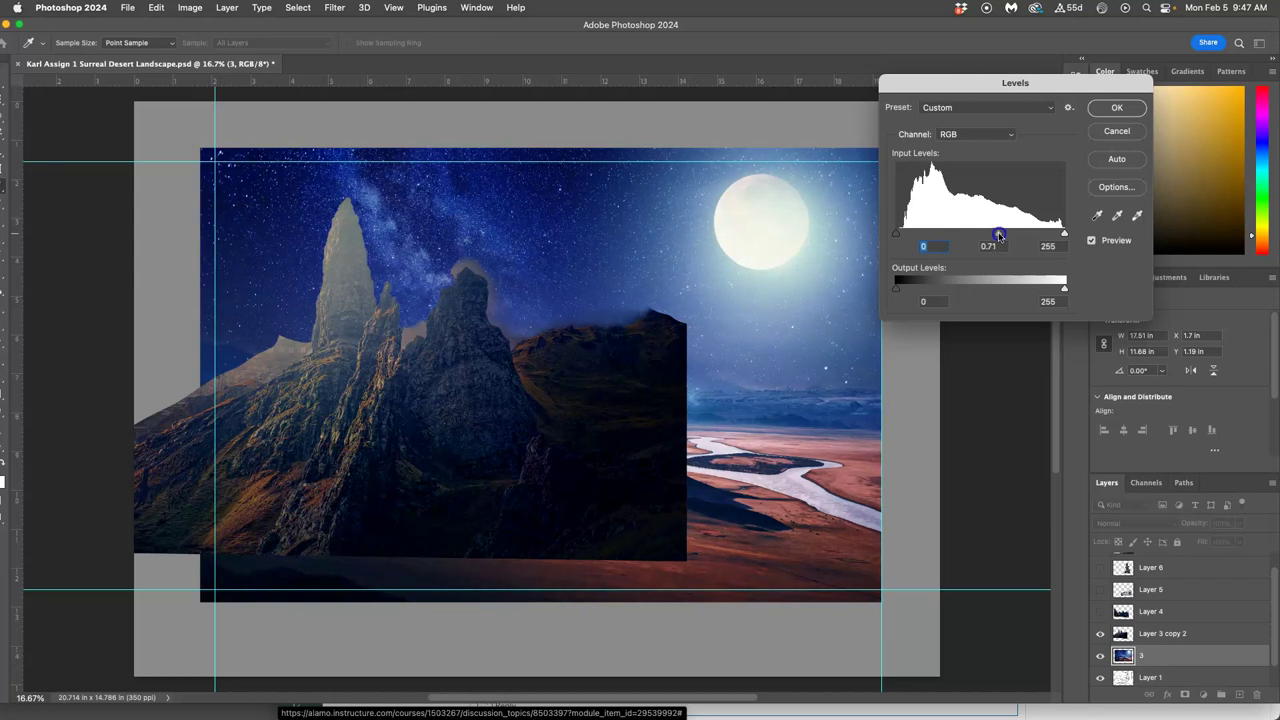
pyautogui.moveTo(998, 235)
pyautogui.mouseDown()
pyautogui.moveTo(1014, 236)
pyautogui.moveTo(991, 234)
pyautogui.mouseUp()
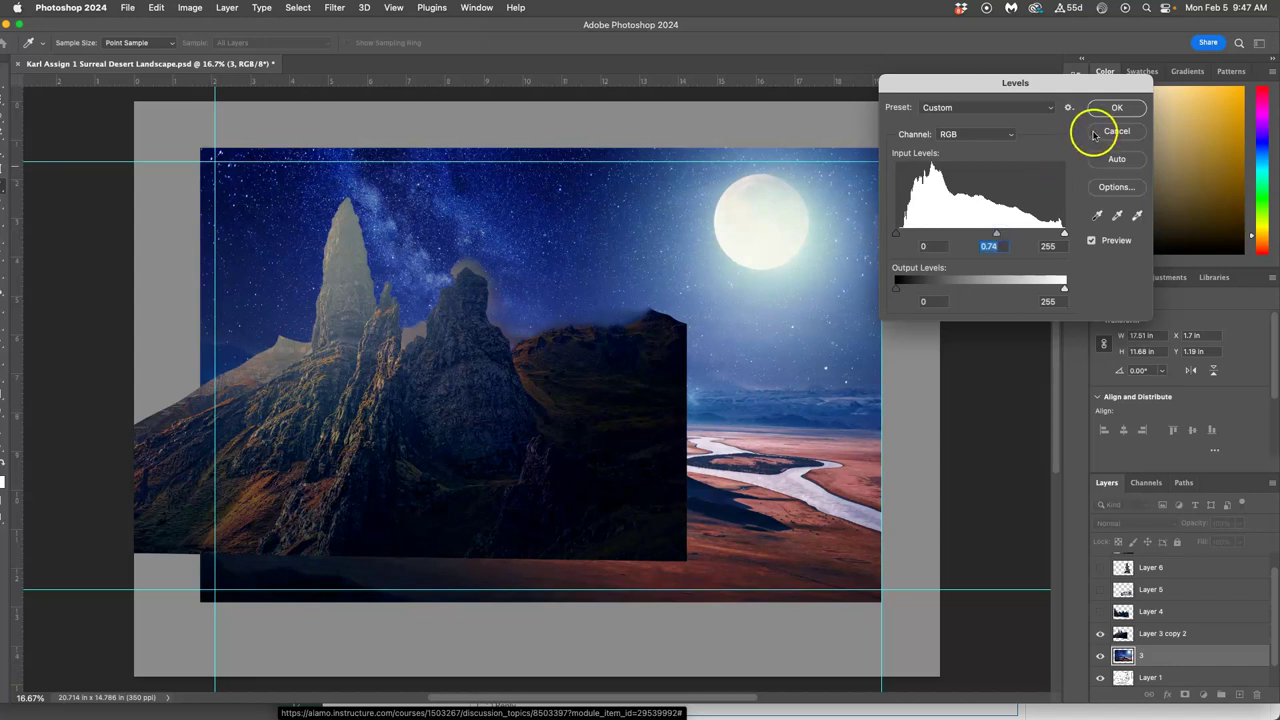
pyautogui.click(1117, 107)
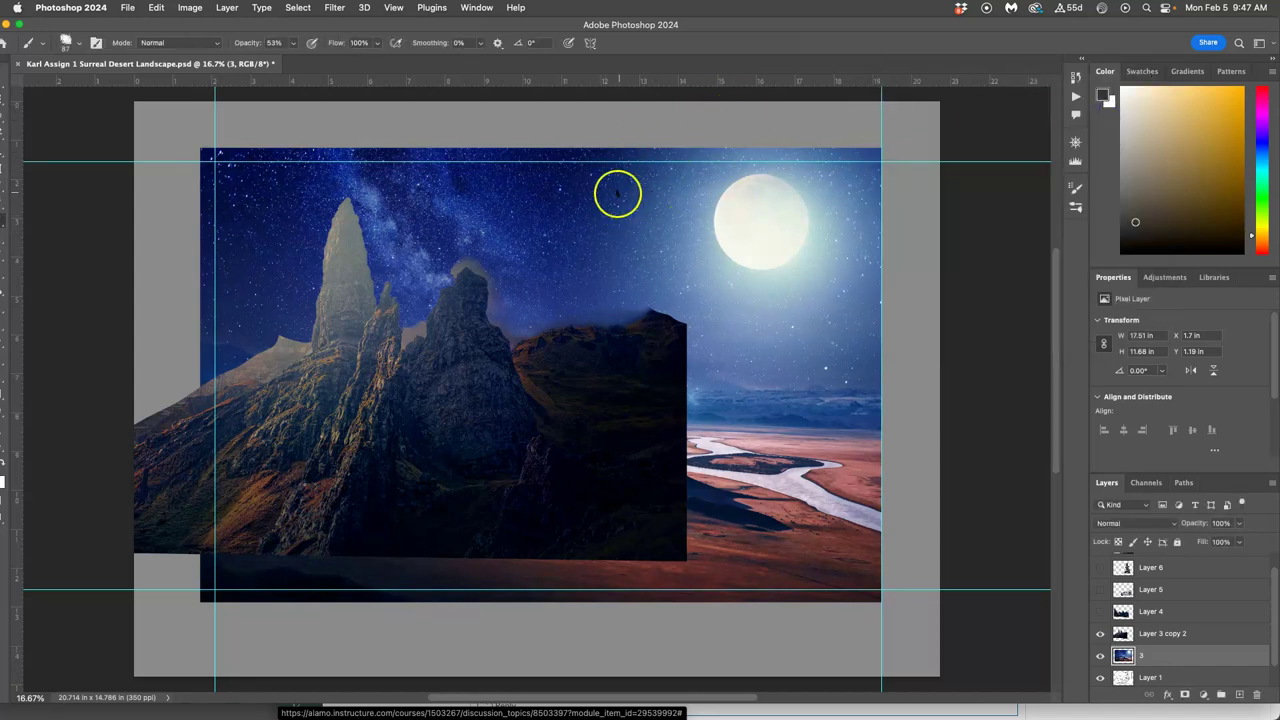
# - In Color Balance, push the sky layer's midtones strongly toward yellow with a little red
pyautogui.click(190, 8)
pyautogui.moveTo(209, 44)
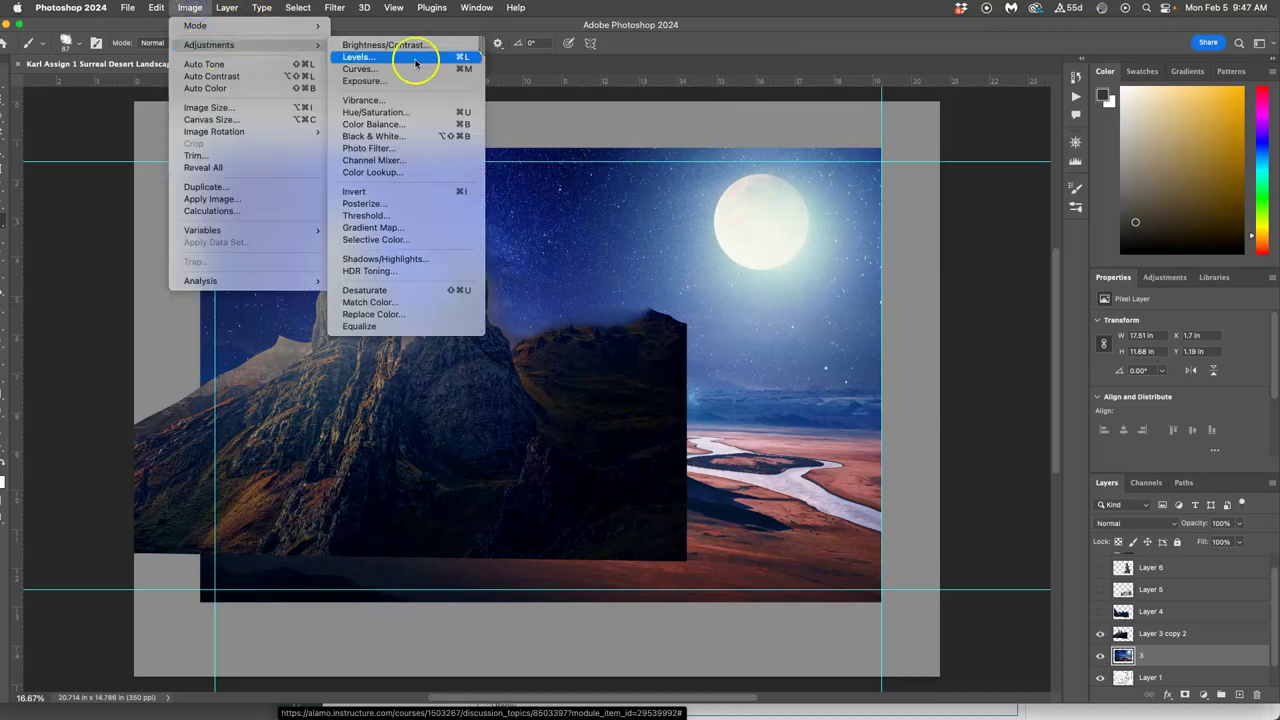
pyautogui.click(400, 124)
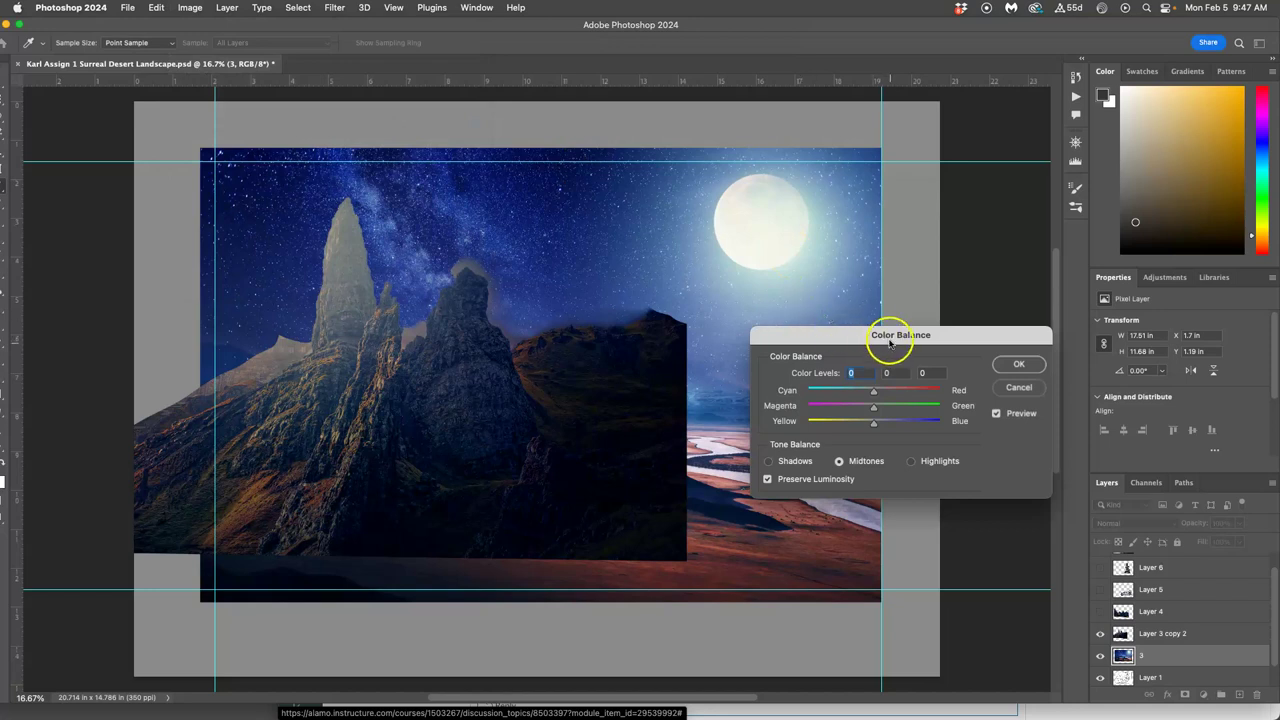
pyautogui.moveTo(874, 425); pyautogui.dragTo(876, 427)
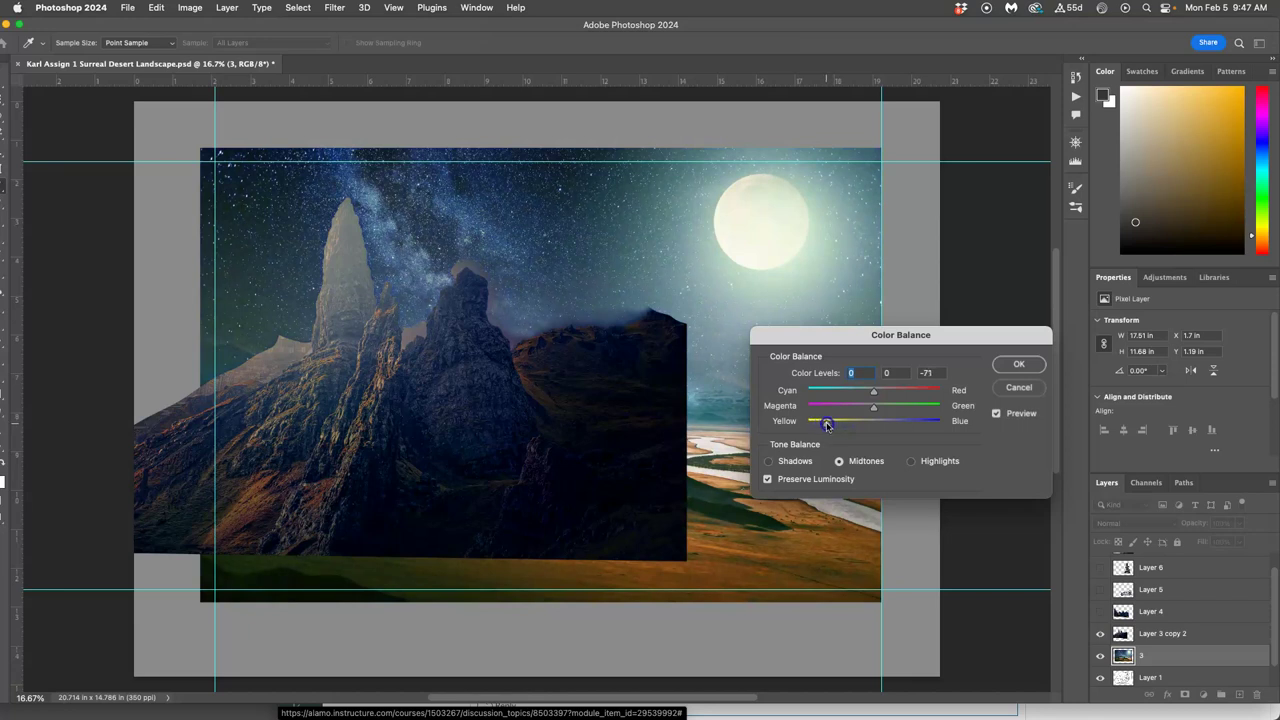
pyautogui.moveTo(833, 424); pyautogui.dragTo(833, 424)
pyautogui.moveTo(823, 424); pyautogui.dragTo(796, 424)
pyautogui.moveTo(878, 393); pyautogui.dragTo(879, 393)
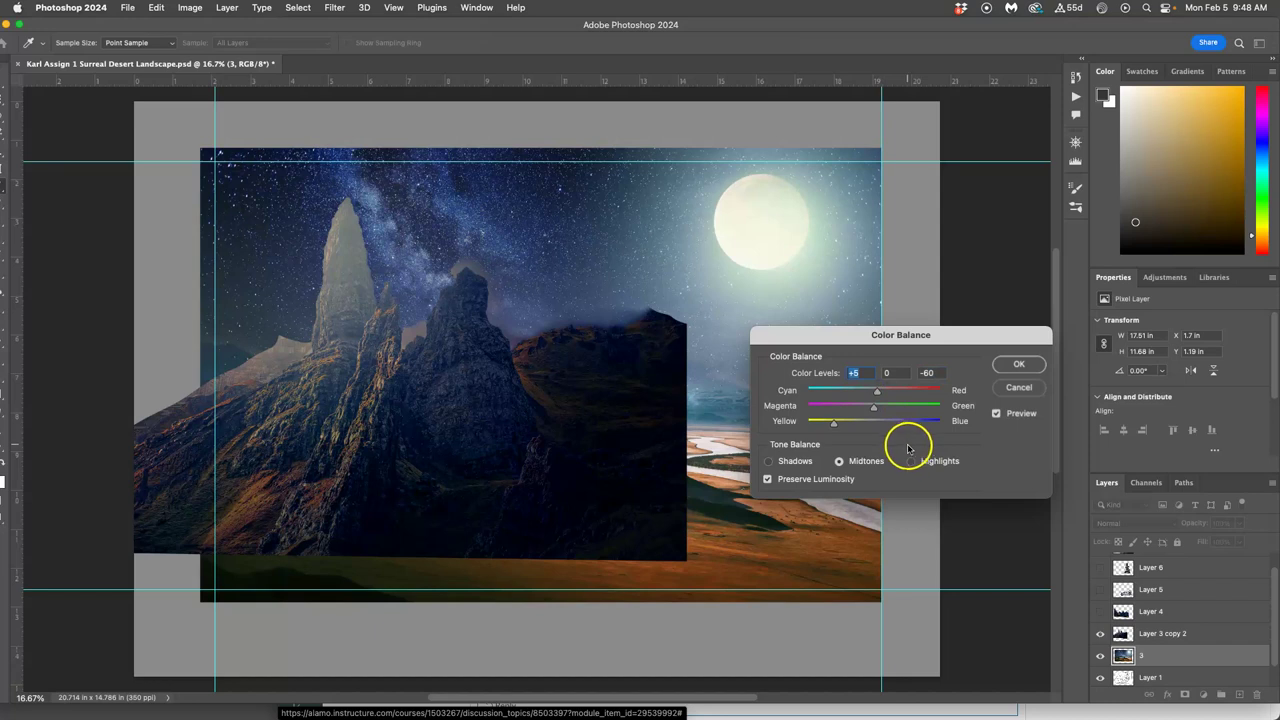
# - Set Color Balance shadows to +4/0/−2 and highlights to +6/0/−12, then apply
pyautogui.click(768, 461)
pyautogui.moveTo(876, 428)
pyautogui.mouseDown()
pyautogui.moveTo(888, 428)
pyautogui.moveTo(875, 428)
pyautogui.mouseUp()
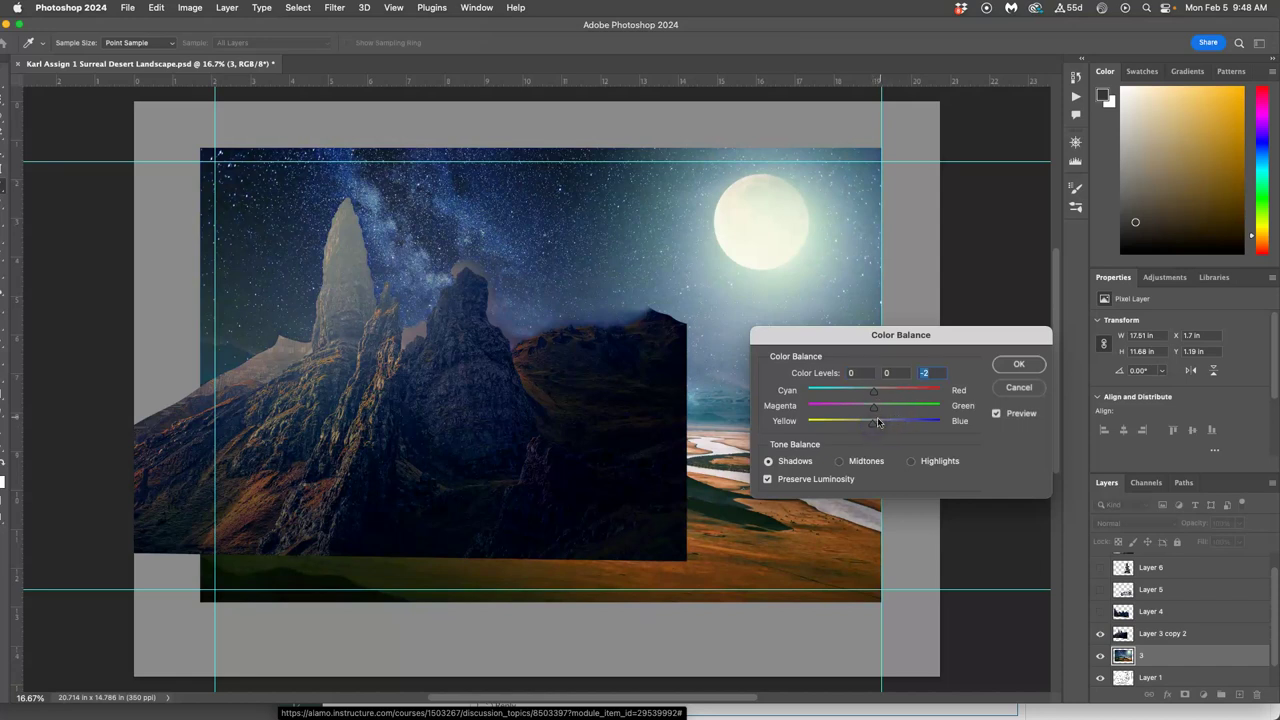
pyautogui.moveTo(875, 394); pyautogui.dragTo(877, 396)
pyautogui.click(910, 461)
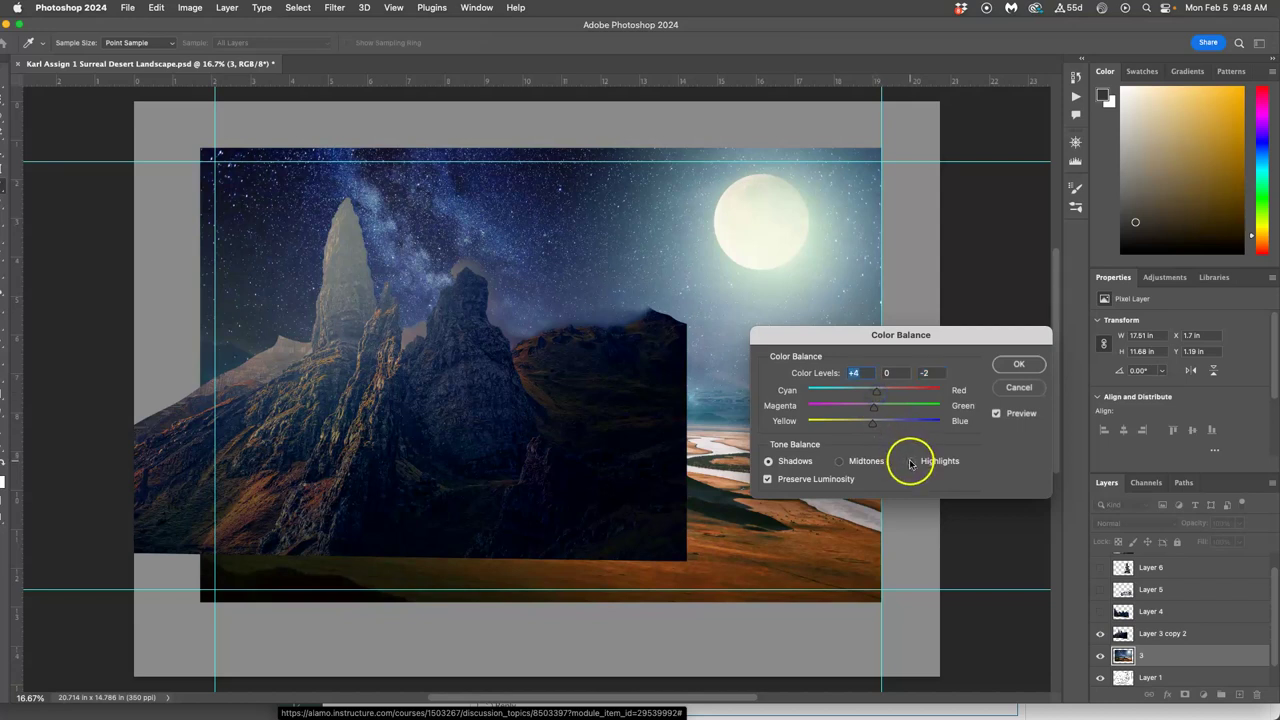
pyautogui.click(876, 424)
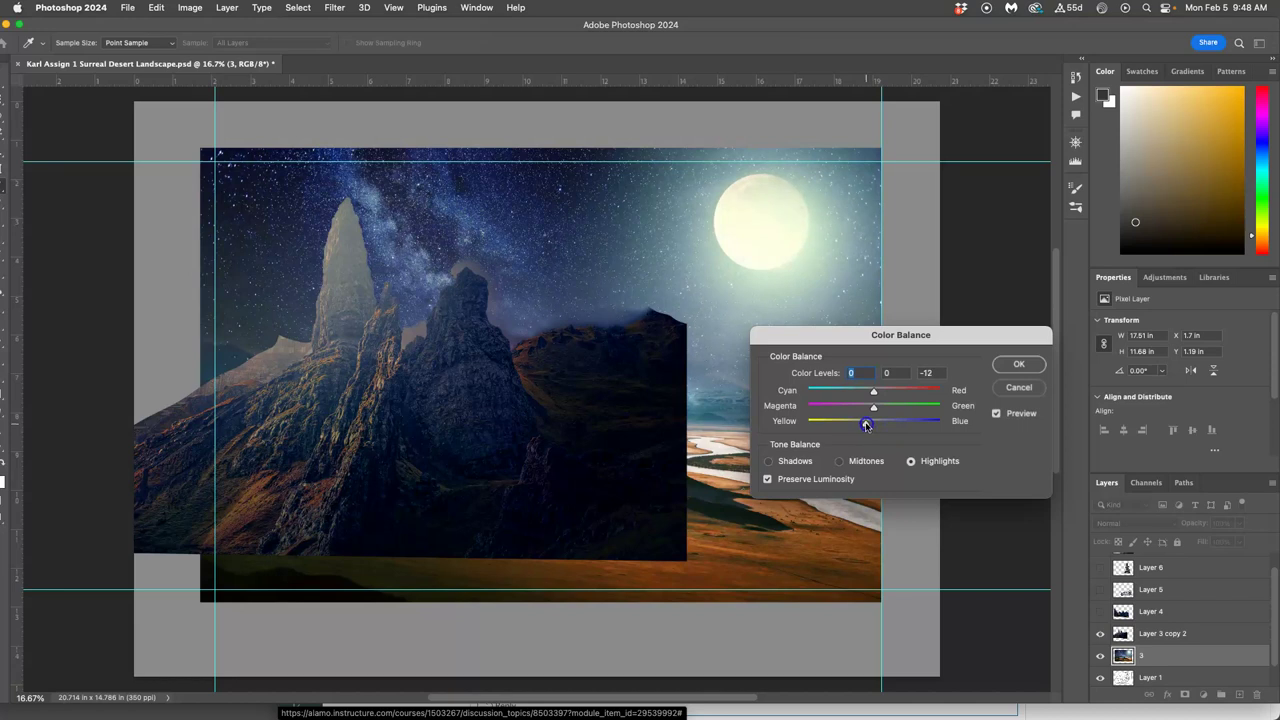
pyautogui.moveTo(873, 391); pyautogui.dragTo(880, 394)
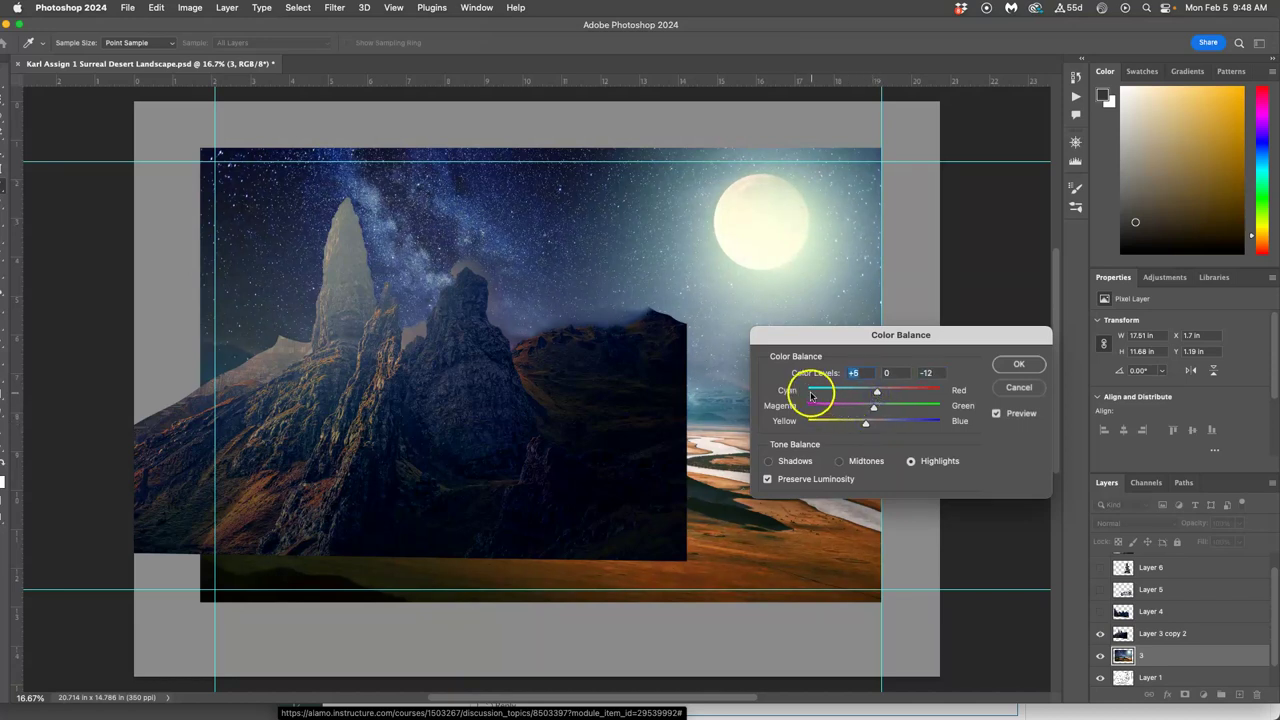
pyautogui.click(1014, 364)
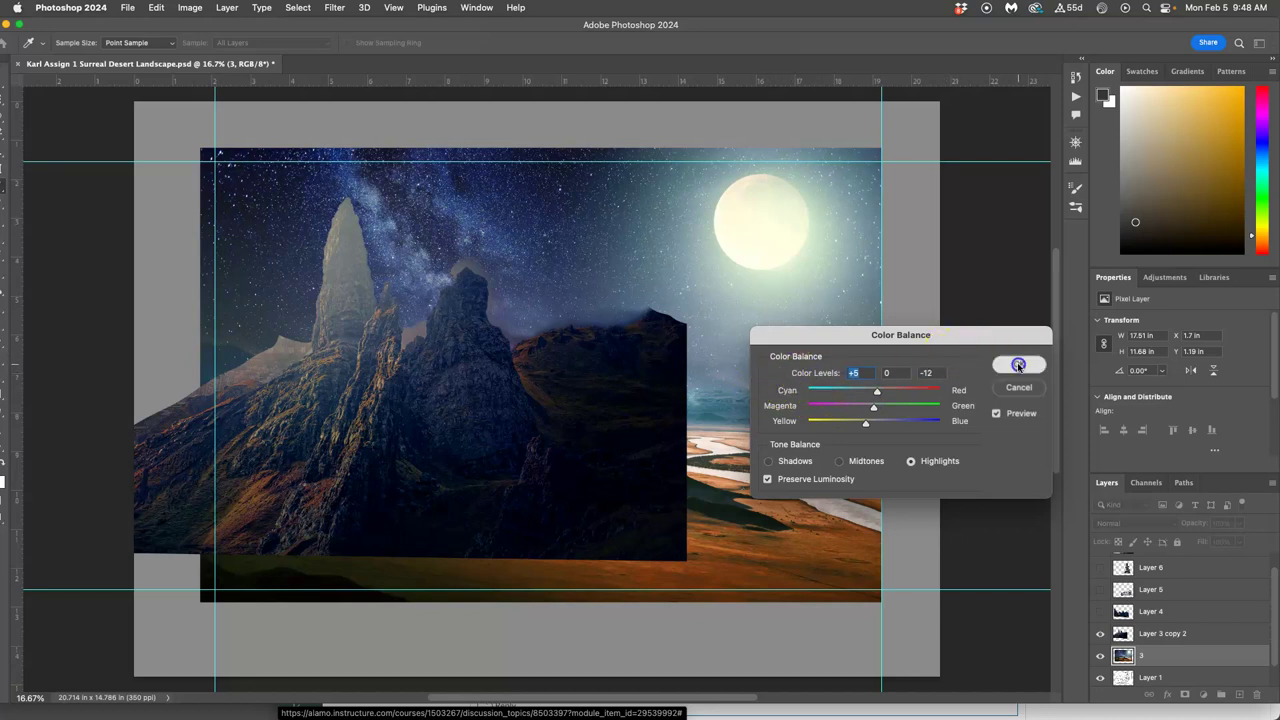
pyautogui.press('b')
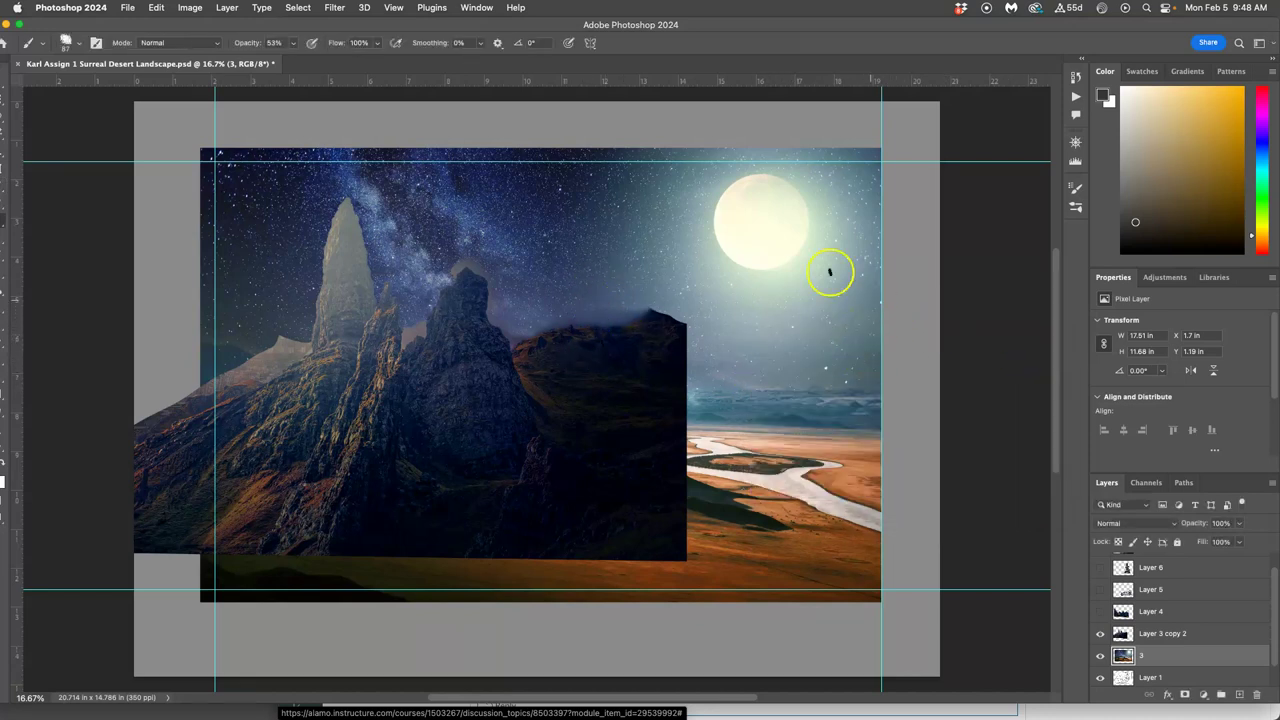
# - Preview Layer 4, then compare earlier History states and return to the Color Balance state
pyautogui.click(1100, 612)
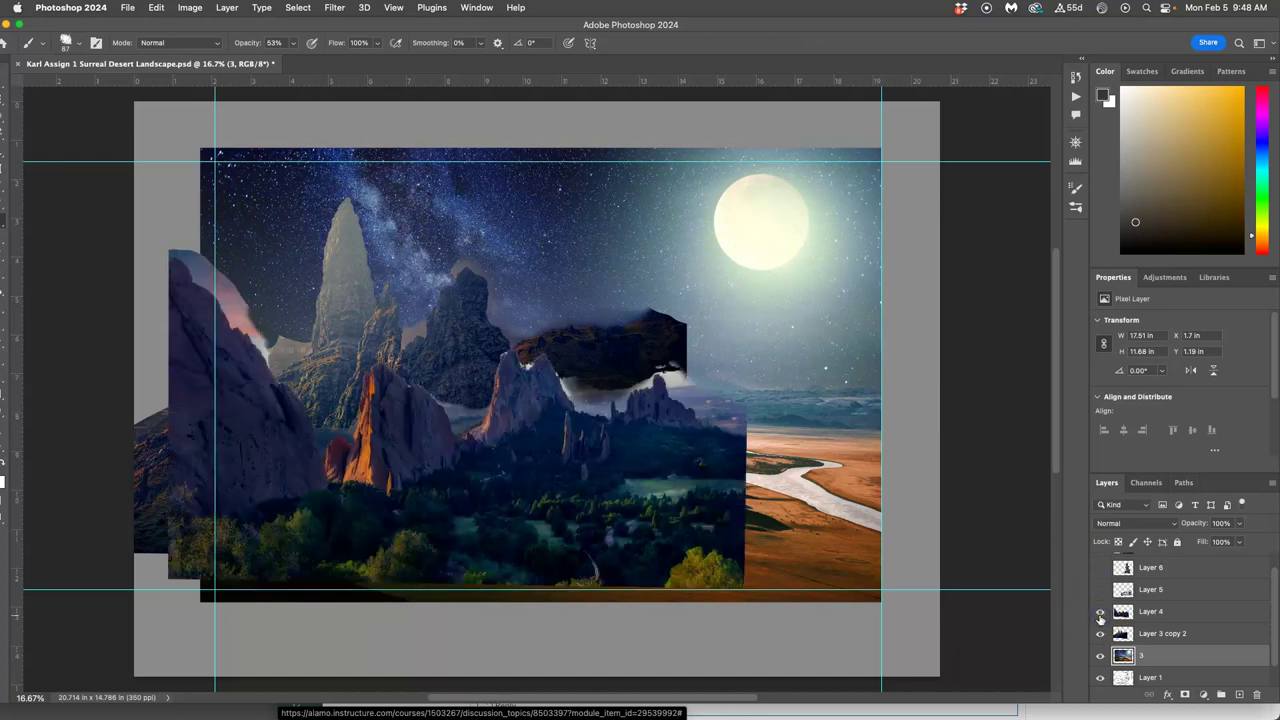
pyautogui.click(1100, 613)
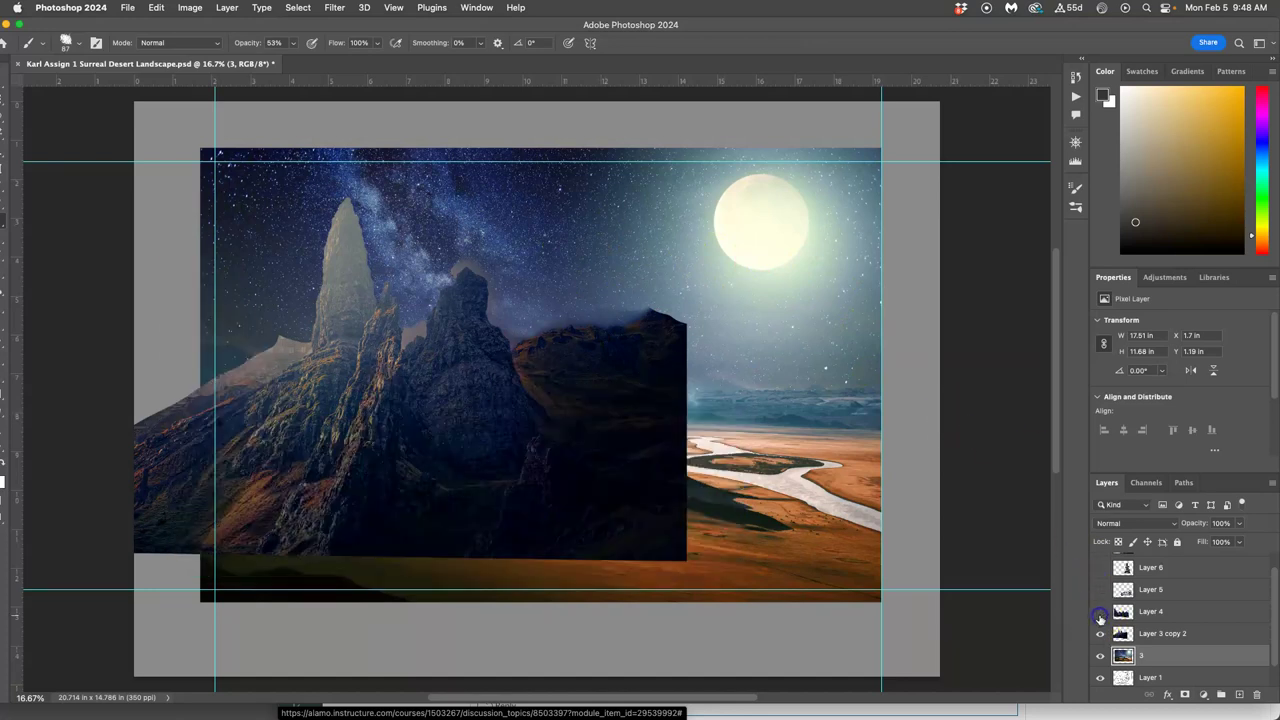
pyautogui.click(1076, 77)
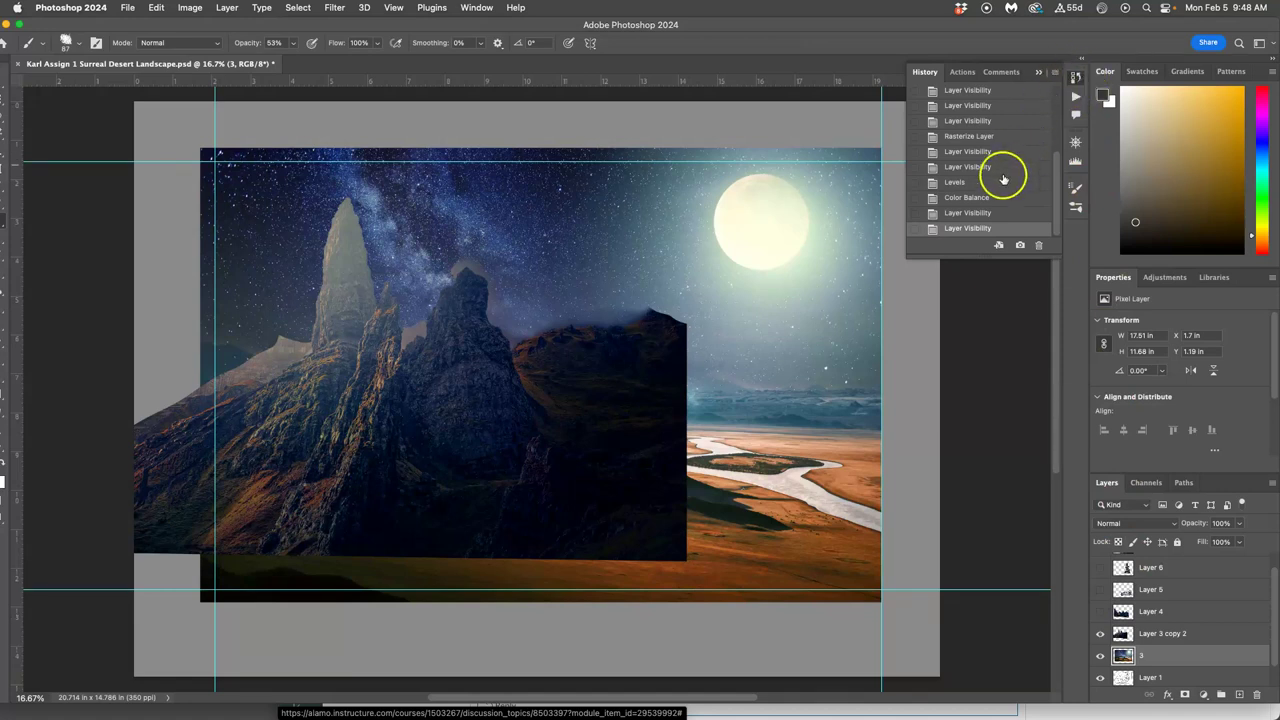
pyautogui.click(963, 167)
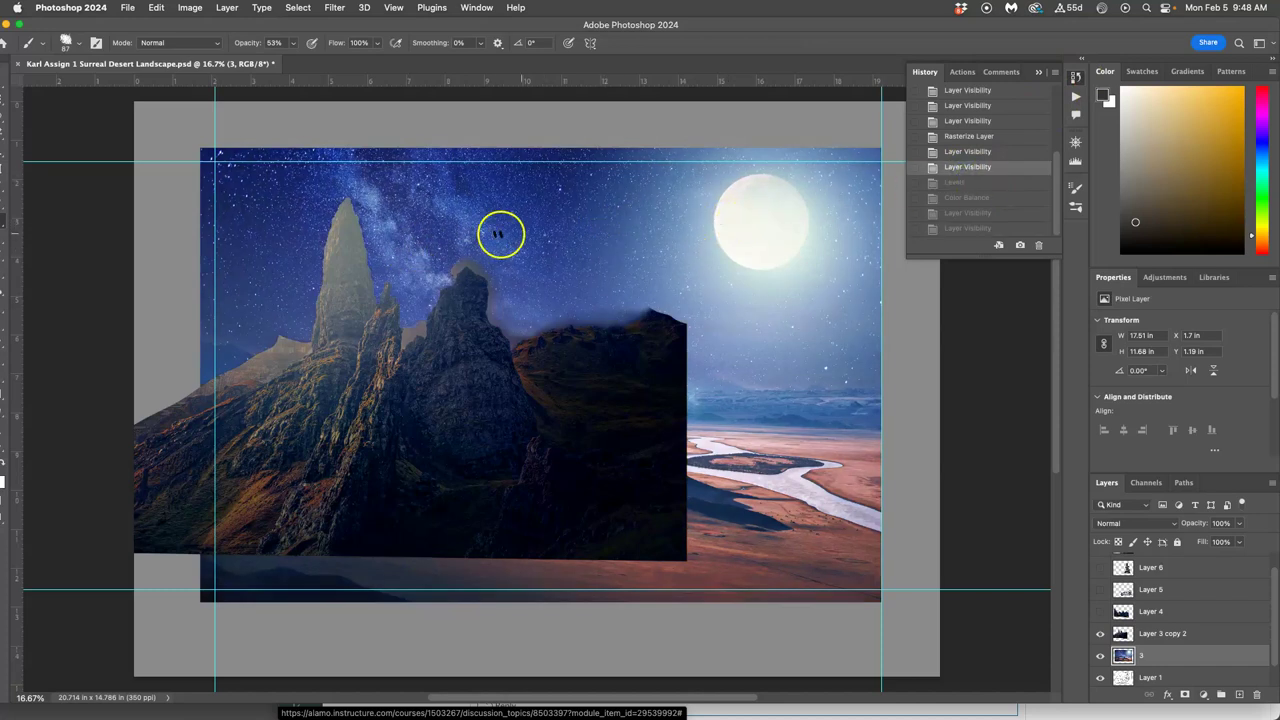
pyautogui.click(956, 183)
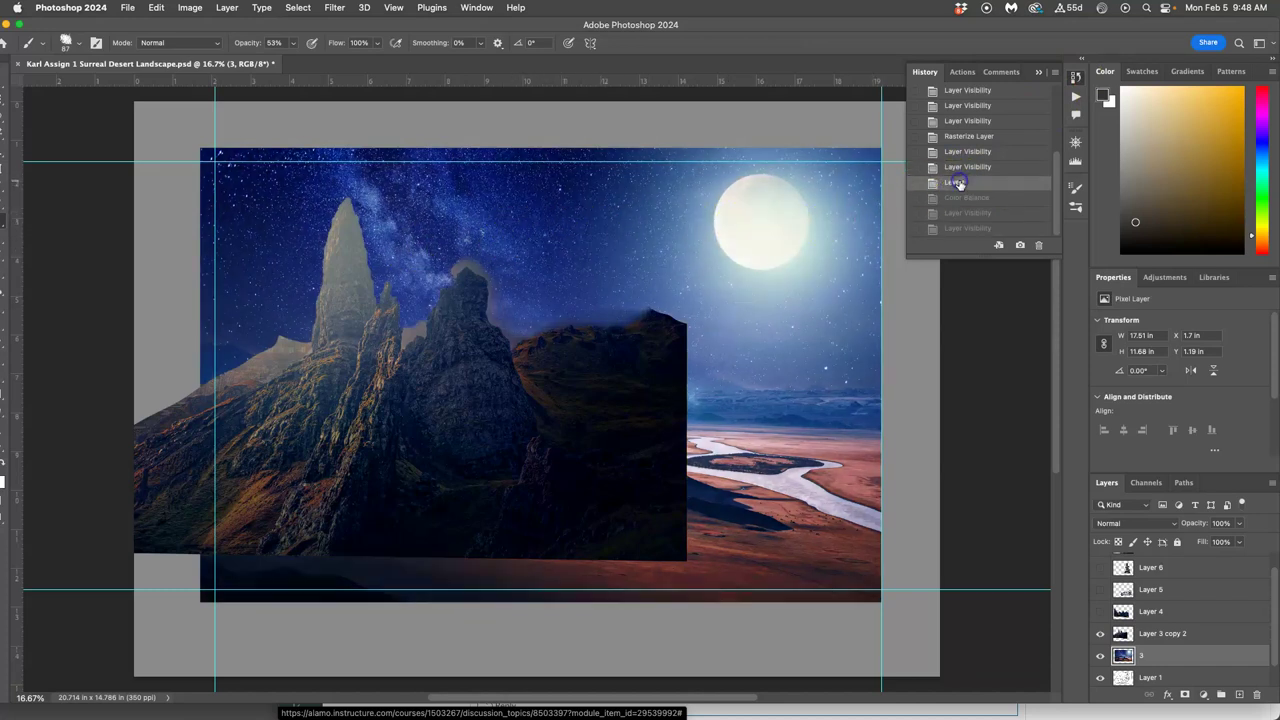
pyautogui.click(974, 198)
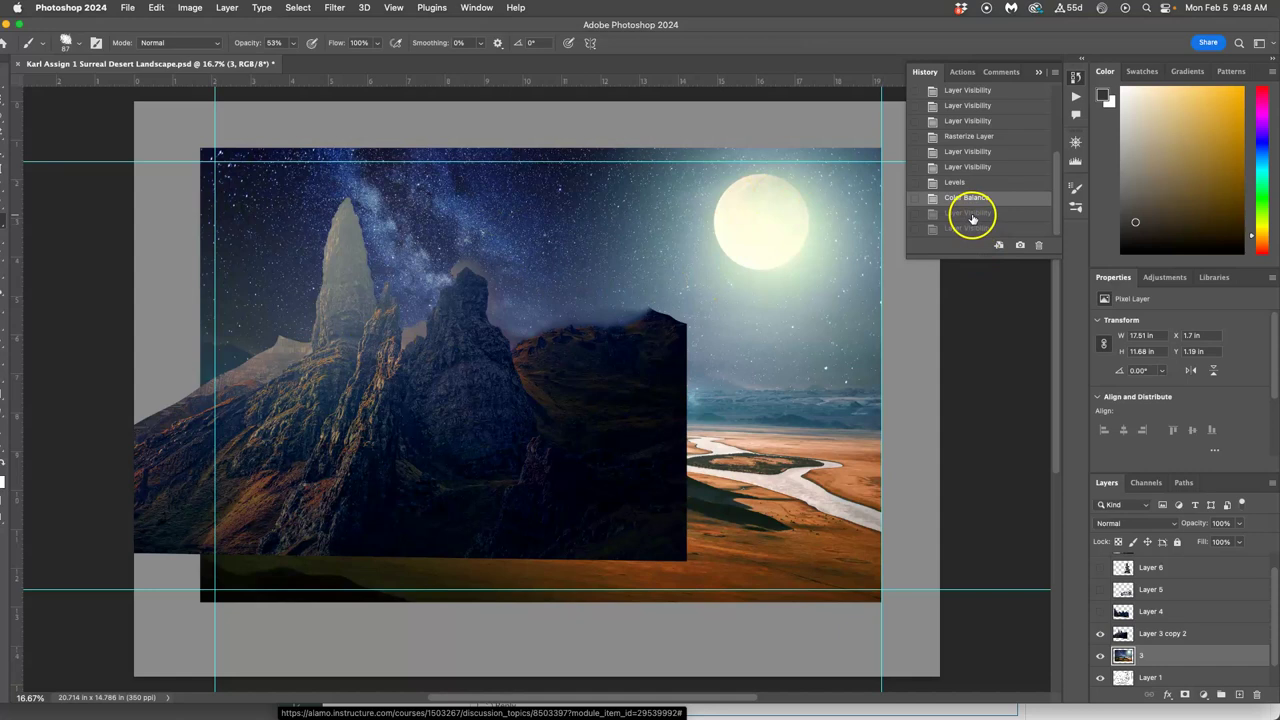
# - Apply Hue/Saturation to the sky layer, settling on Hue −2 after trying purple and blue
pyautogui.click(190, 8)
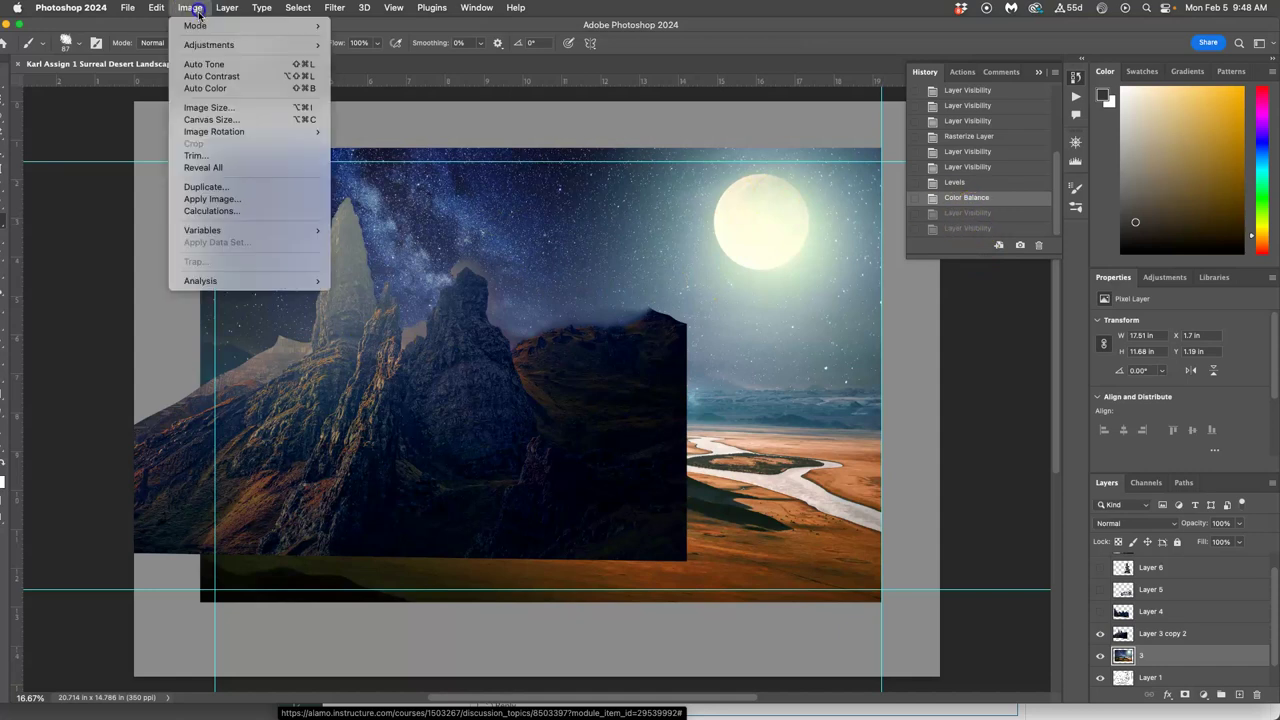
pyautogui.moveTo(201, 46)
pyautogui.click(388, 112)
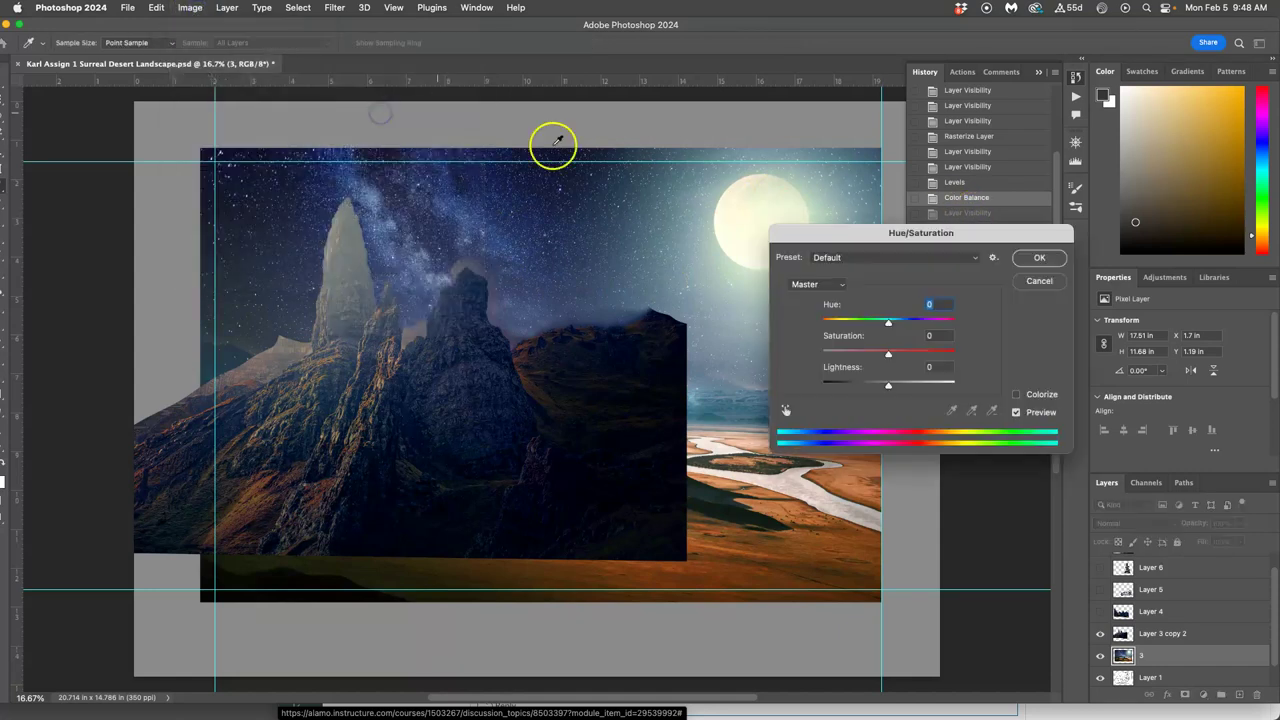
pyautogui.moveTo(914, 234); pyautogui.dragTo(822, 361)
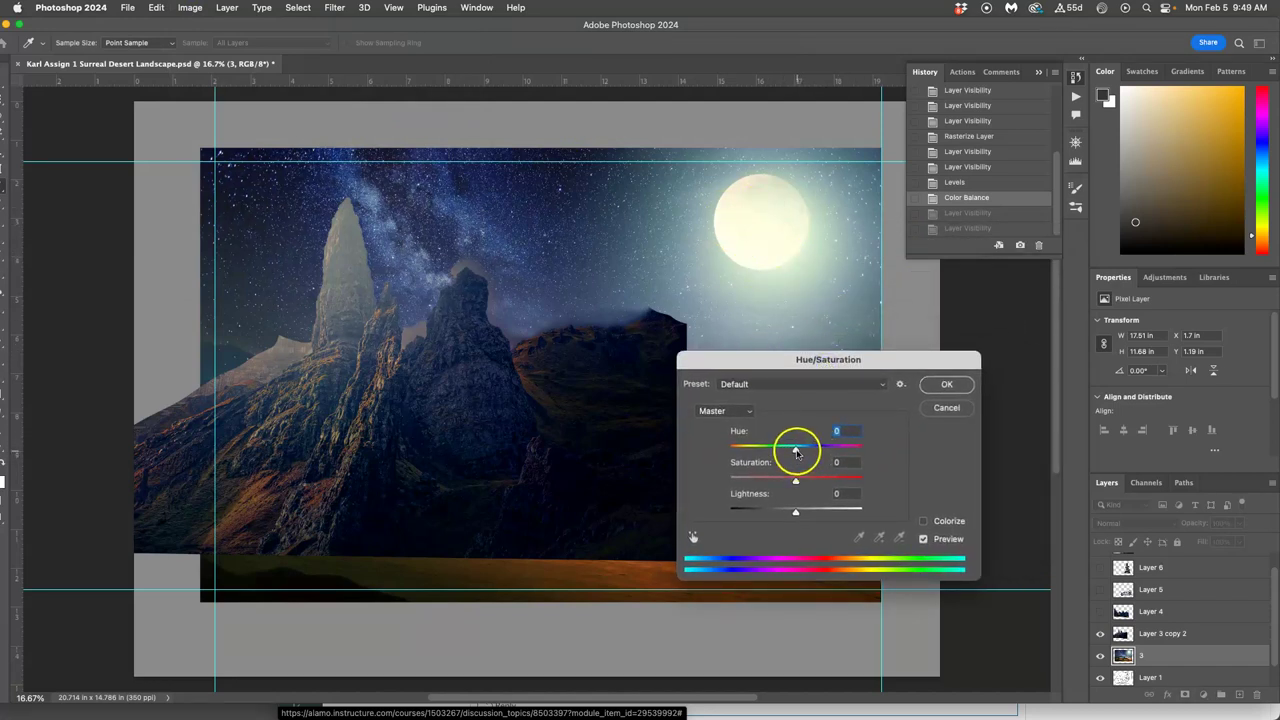
pyautogui.moveTo(794, 449); pyautogui.dragTo(797, 452)
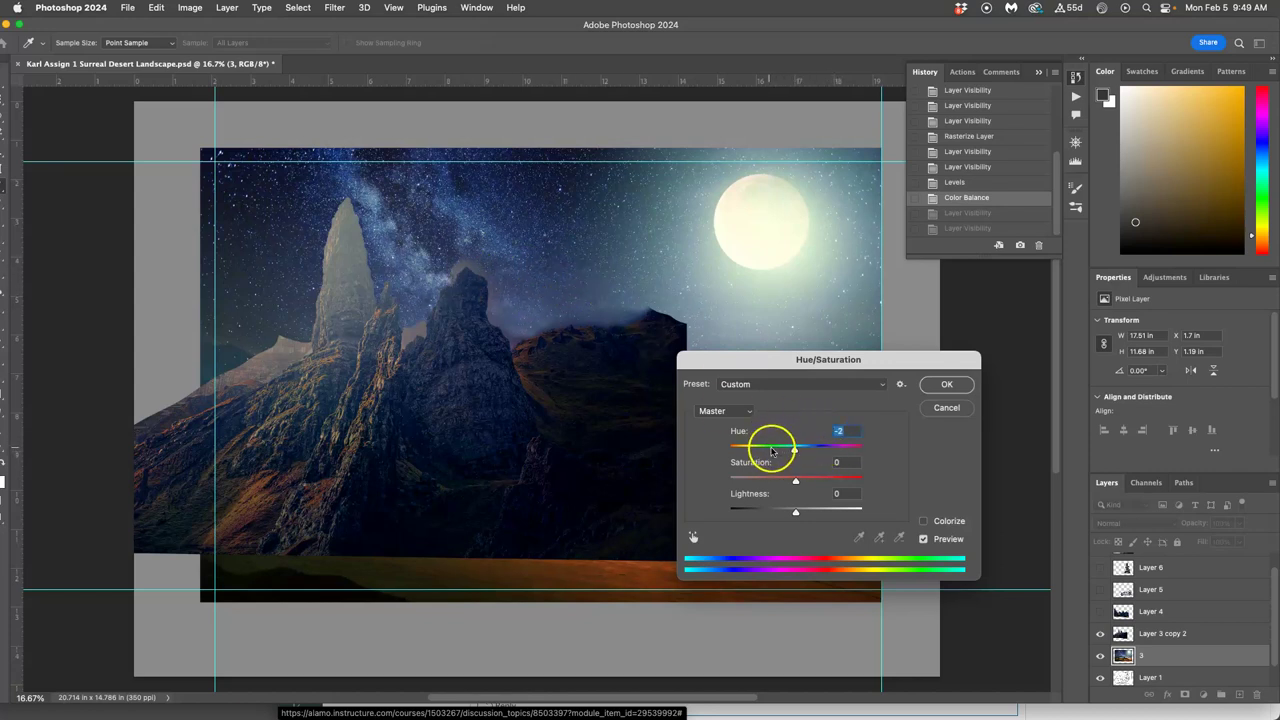
pyautogui.moveTo(800, 452)
pyautogui.mouseDown()
pyautogui.moveTo(866, 451)
pyautogui.moveTo(745, 452)
pyautogui.moveTo(840, 449)
pyautogui.moveTo(789, 452)
pyautogui.mouseUp()
pyautogui.moveTo(792, 449); pyautogui.dragTo(840, 453)
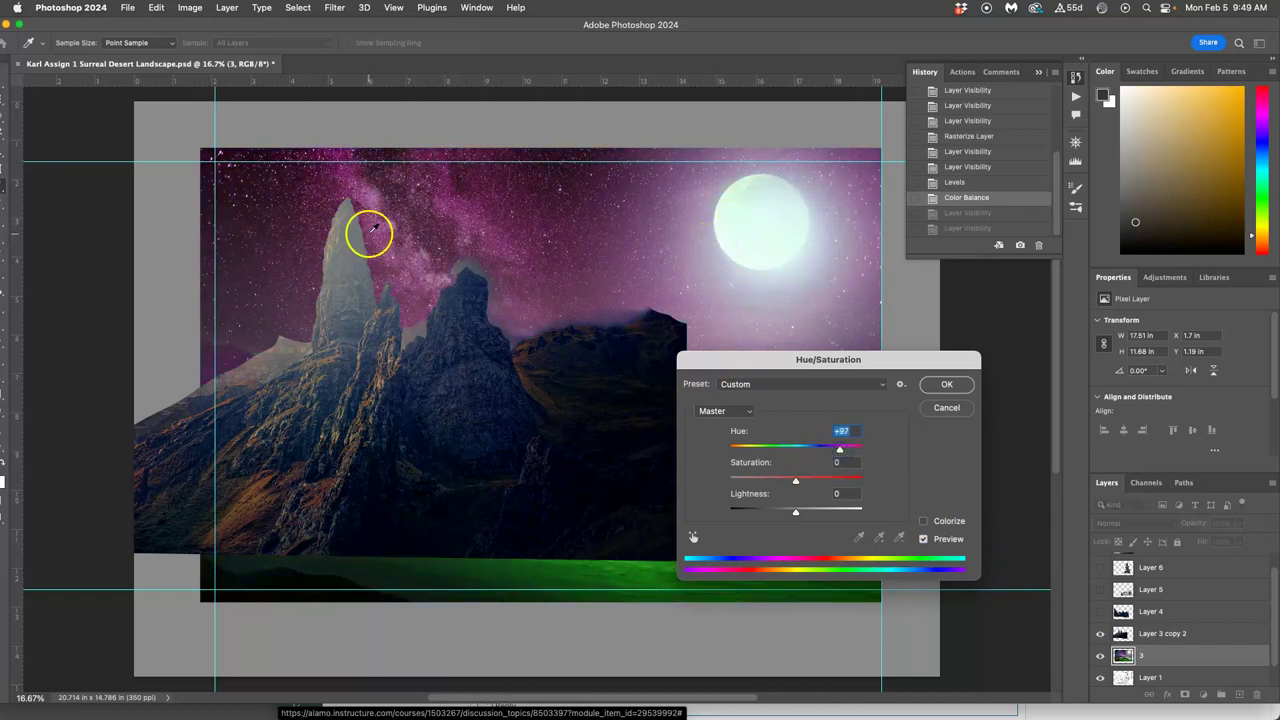
pyautogui.moveTo(840, 453); pyautogui.dragTo(798, 452)
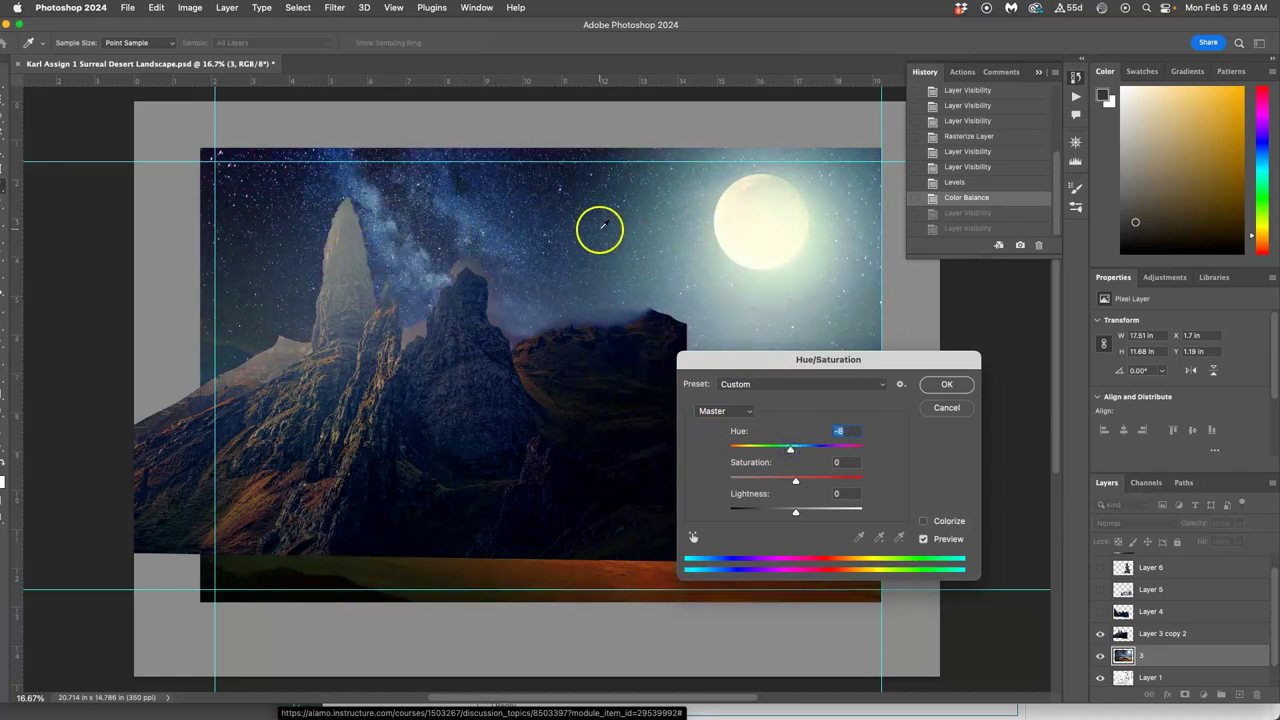
pyautogui.moveTo(790, 449)
pyautogui.mouseDown()
pyautogui.moveTo(694, 450)
pyautogui.moveTo(848, 456)
pyautogui.moveTo(790, 455)
pyautogui.mouseUp()
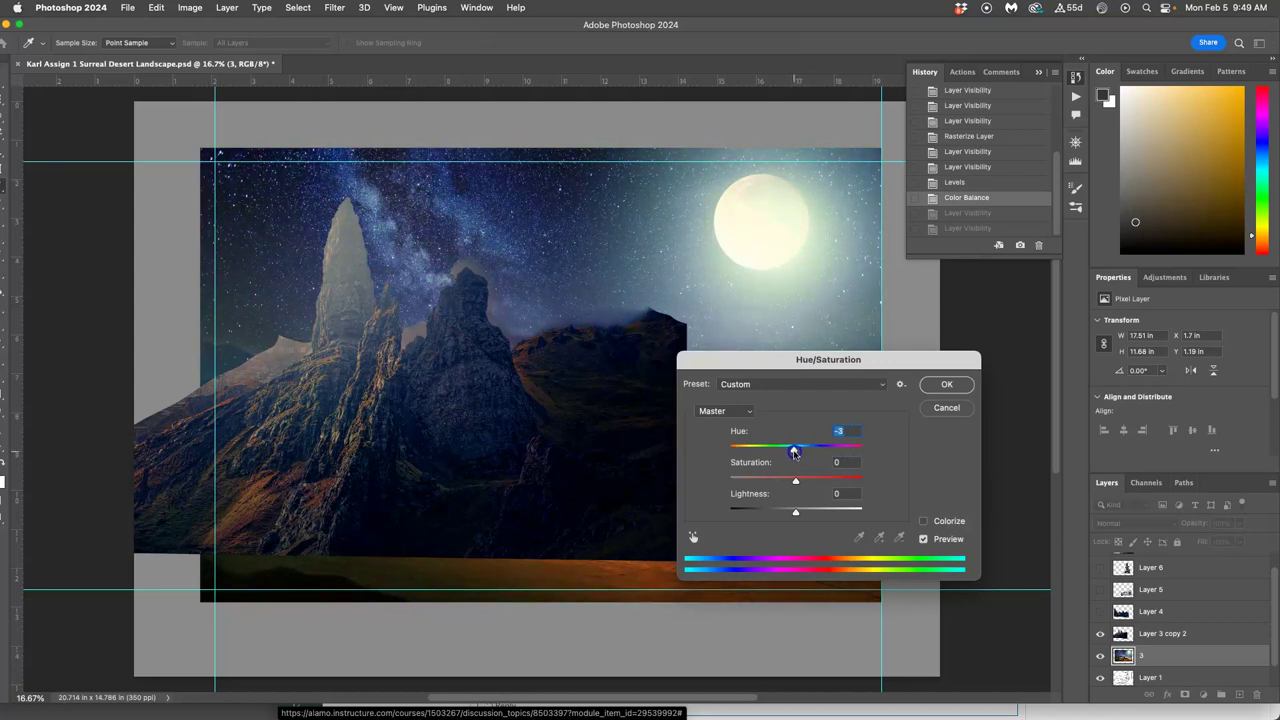
pyautogui.click(935, 385)
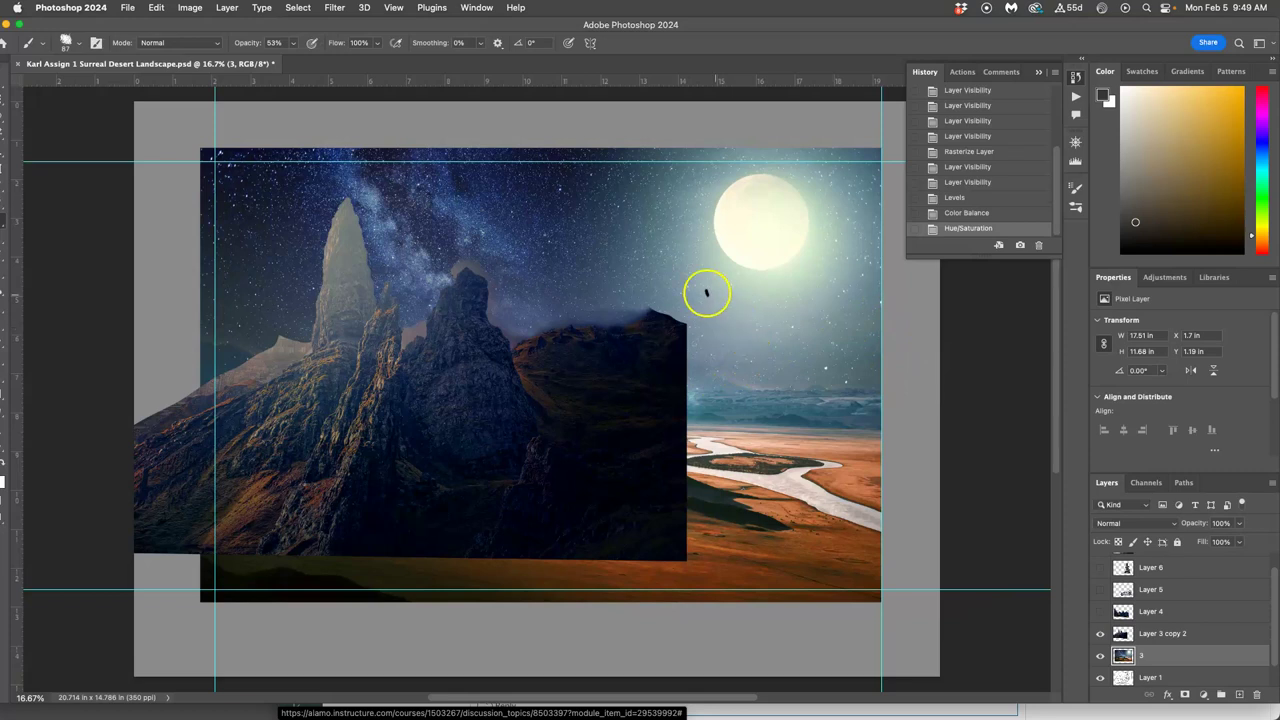
pyautogui.click(1101, 611)
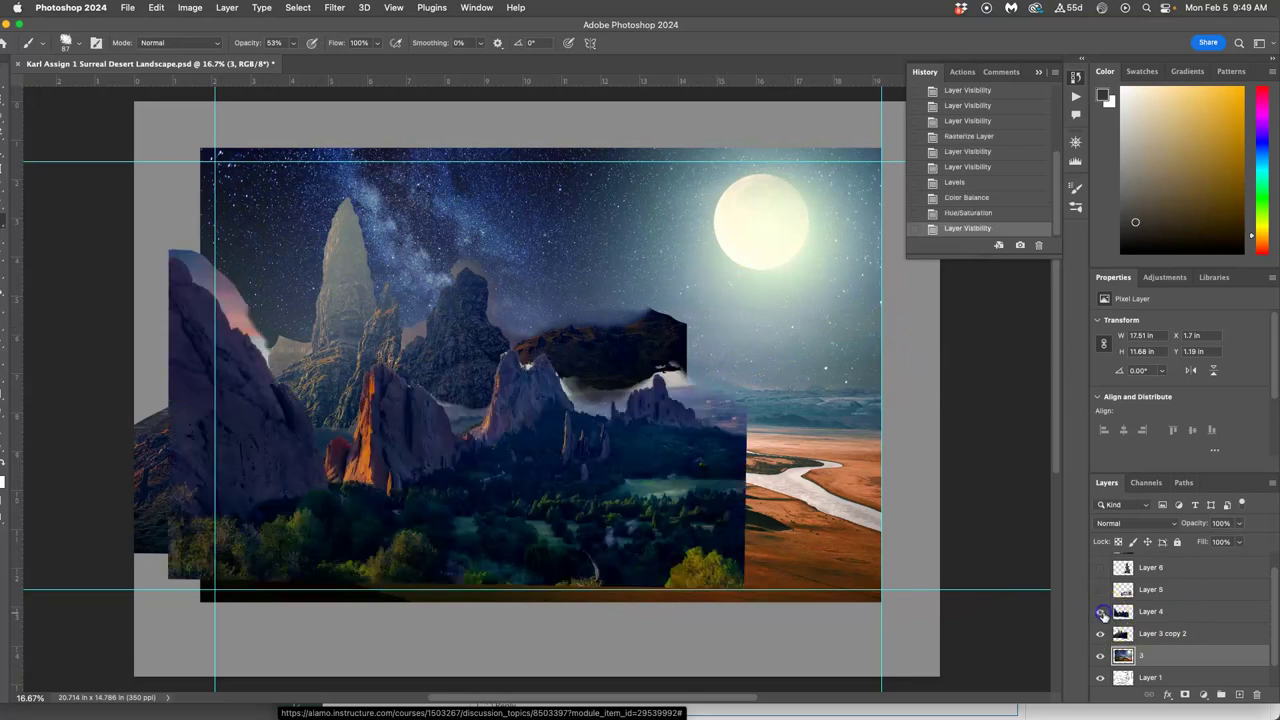
pyautogui.click(1101, 590)
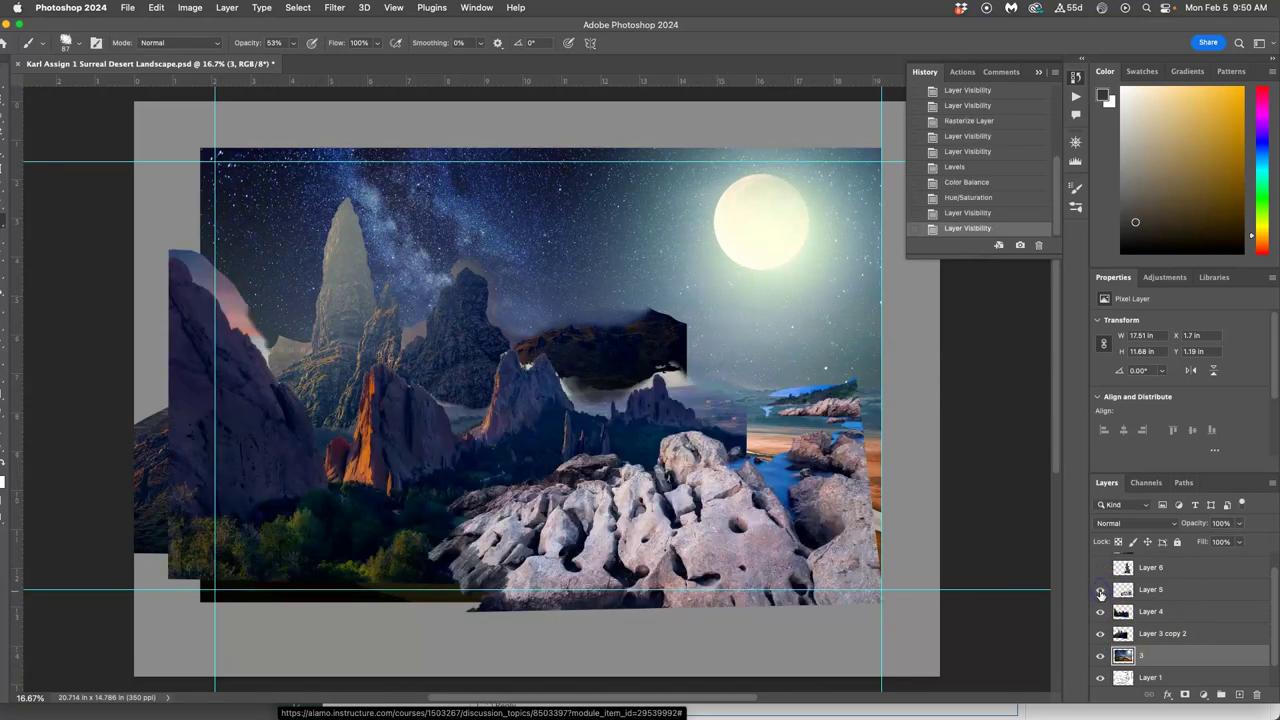
pyautogui.click(1101, 568)
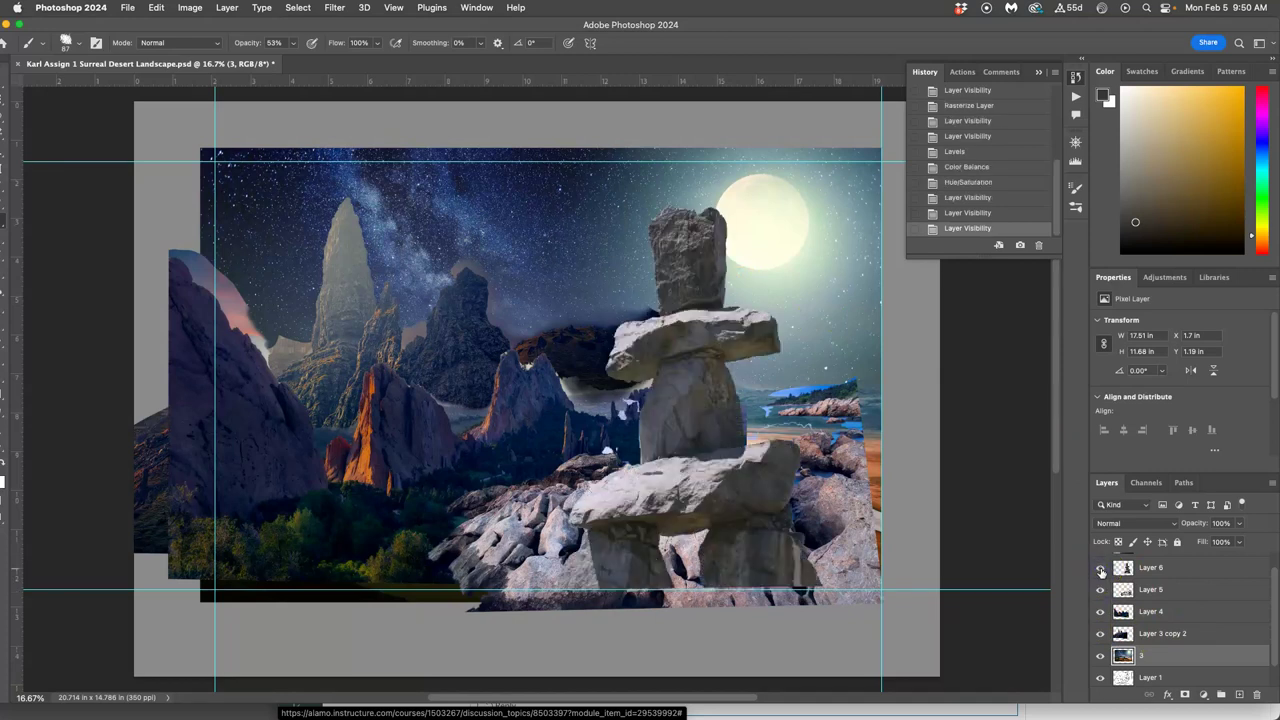
pyautogui.scroll(1, 1101, 567)
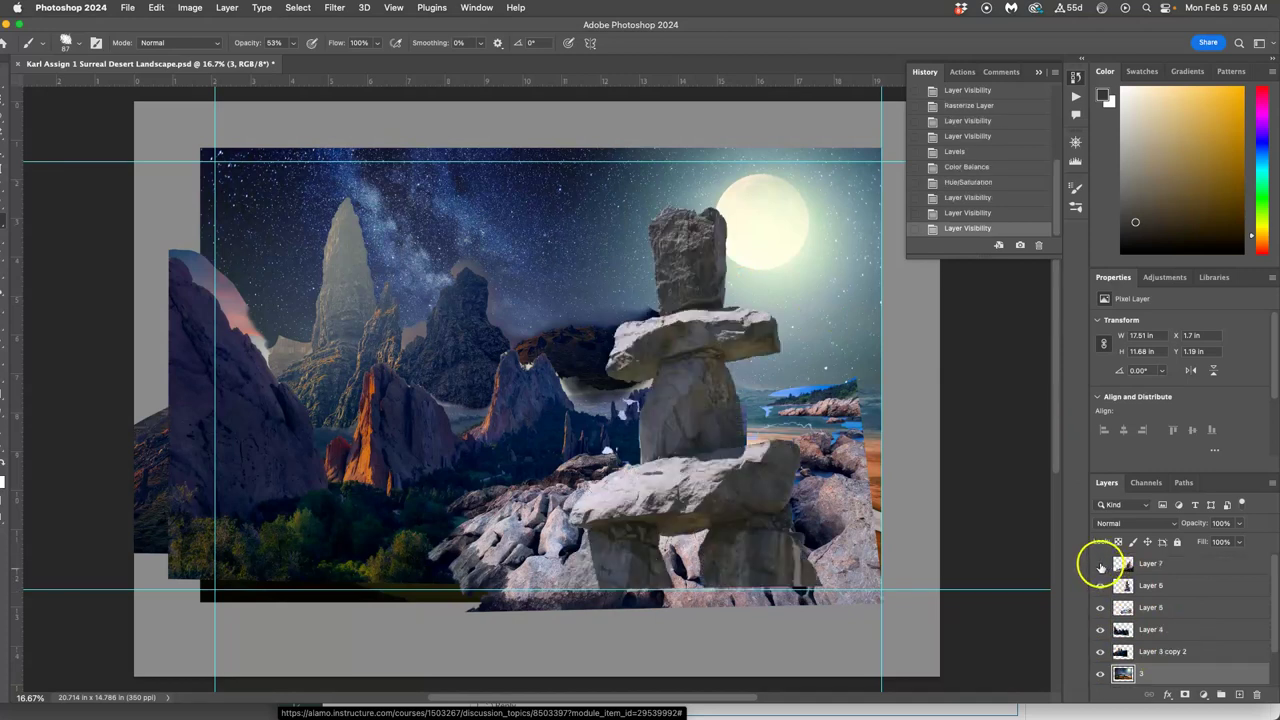
pyautogui.click(1100, 564)
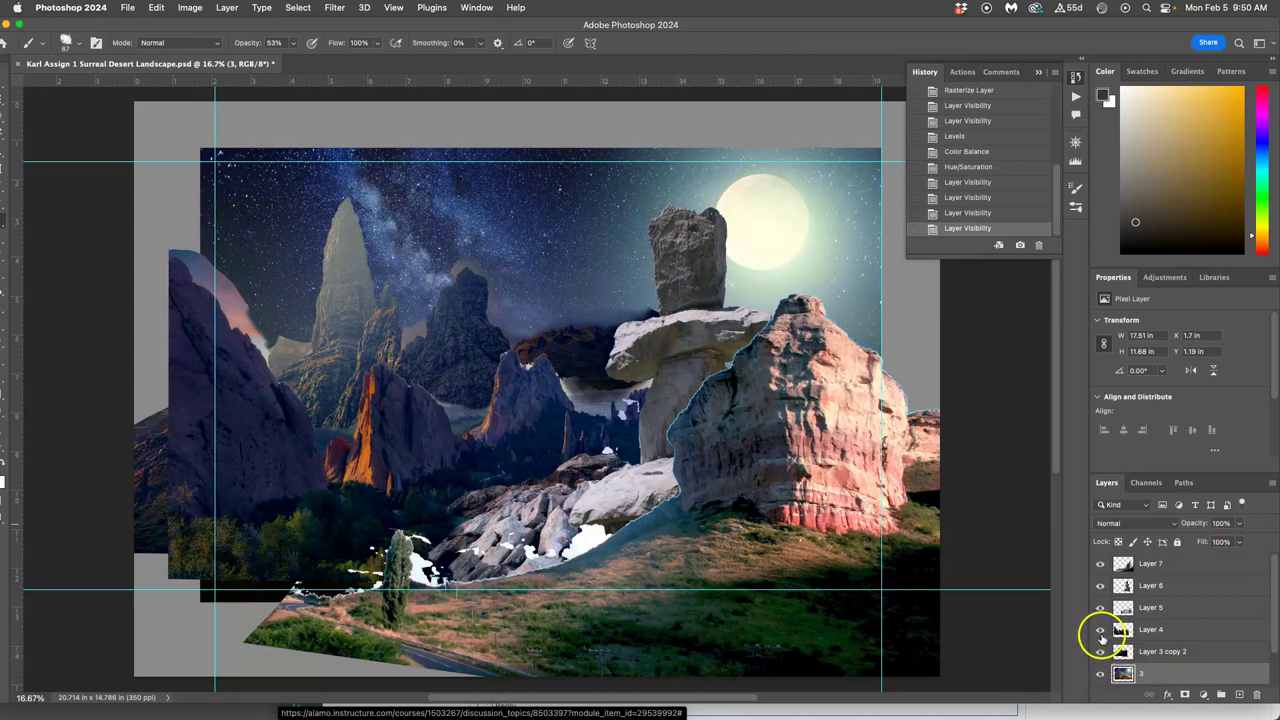
pyautogui.click(1100, 629)
pyautogui.click(1100, 607)
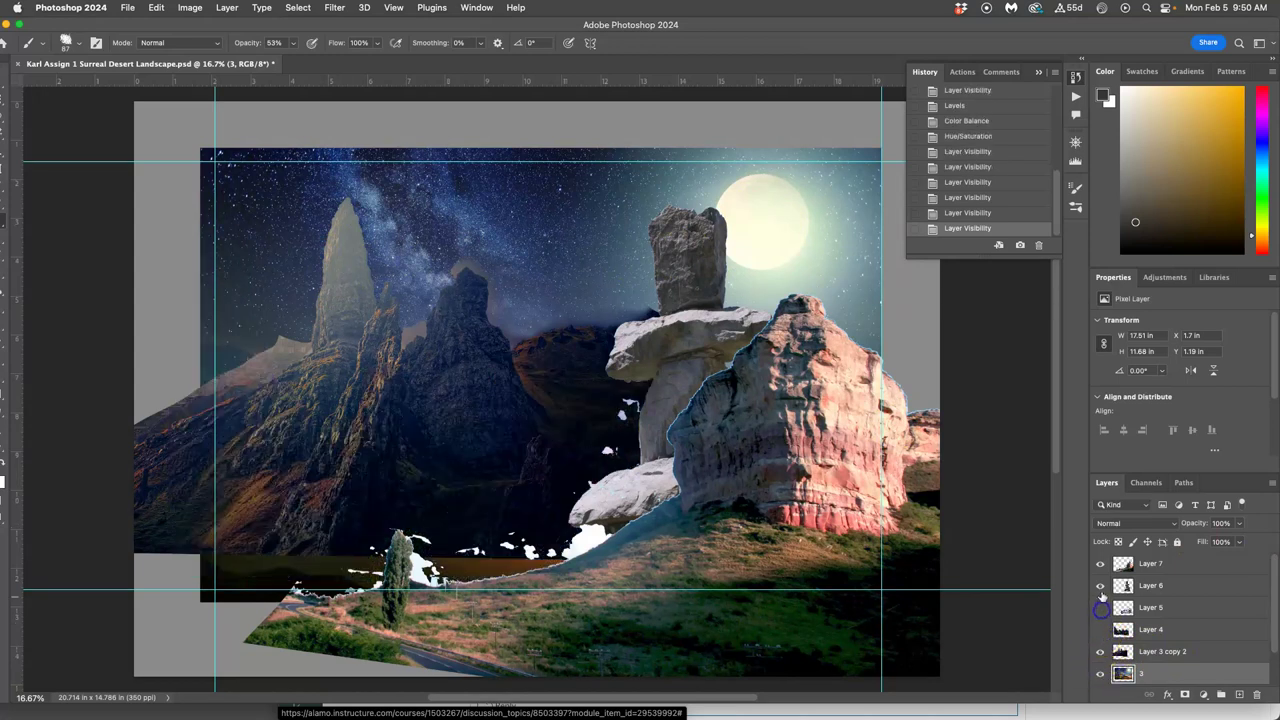
pyautogui.click(1100, 585)
pyautogui.click(1100, 563)
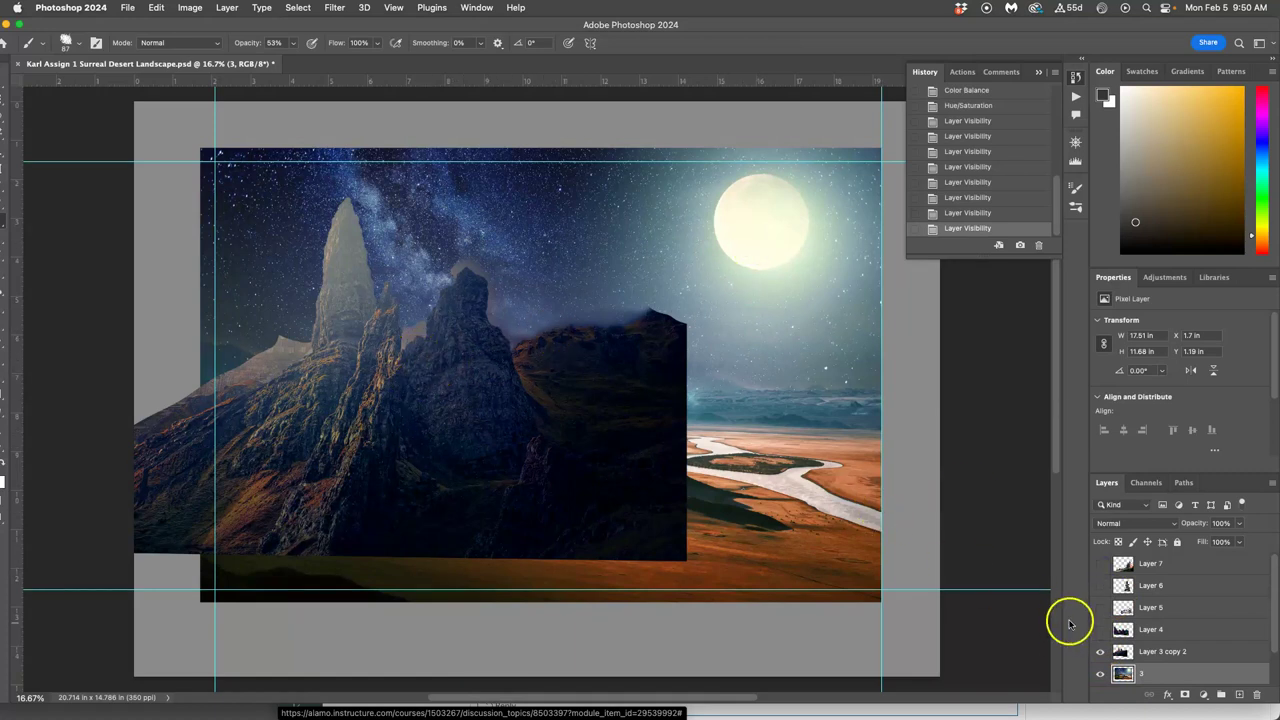
pyautogui.click(1100, 630)
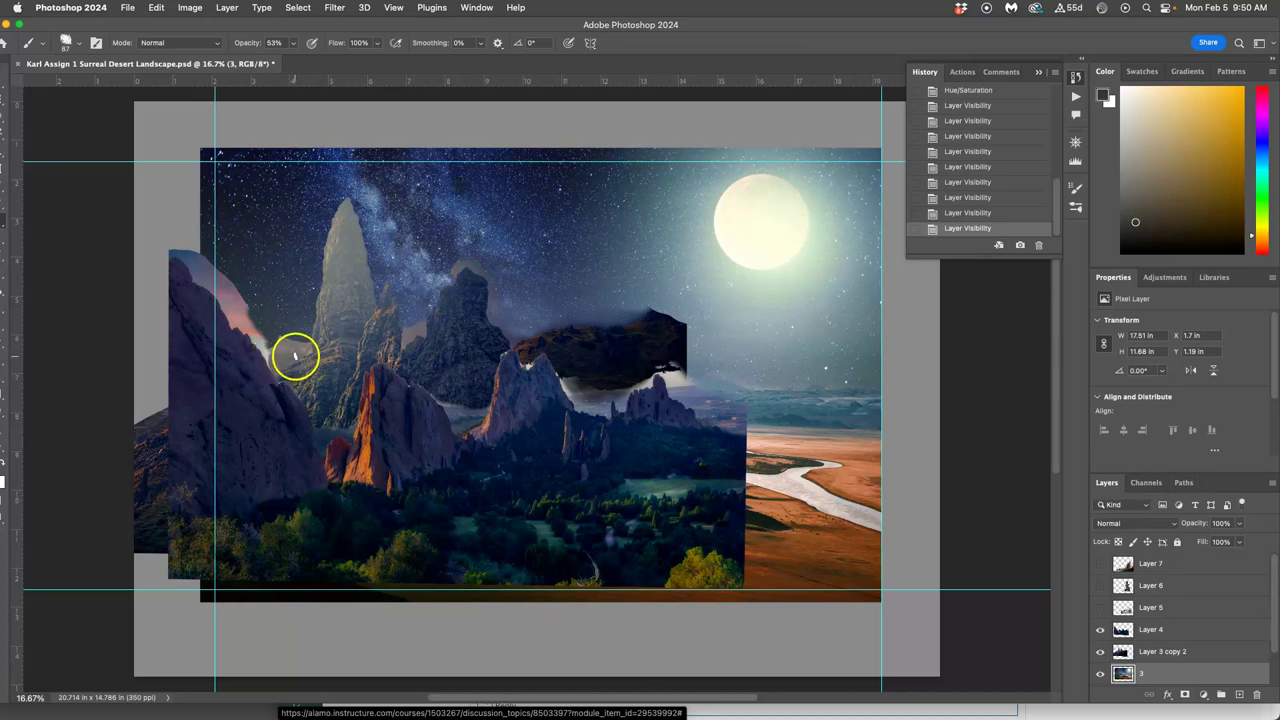
pyautogui.click(1100, 630)
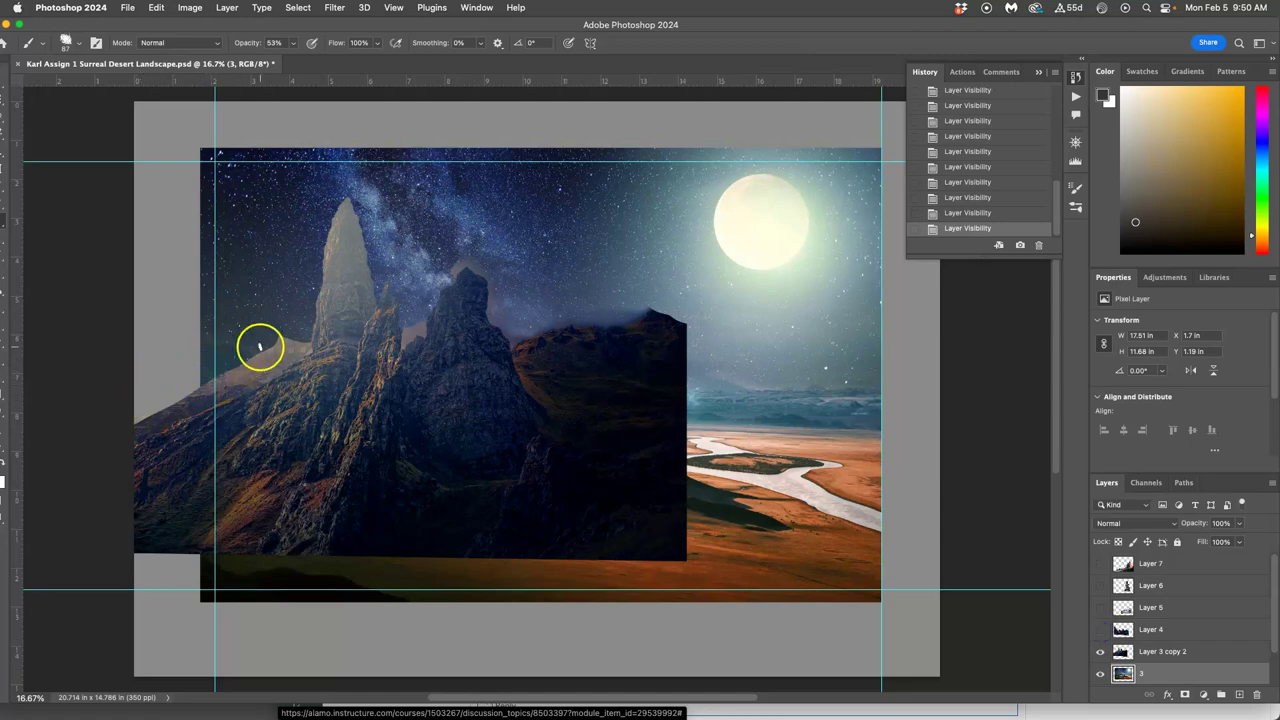
# - Zoom in to 100% on the spires and resize the Photoshop window into place
pyautogui.scroll(2, 260, 347)
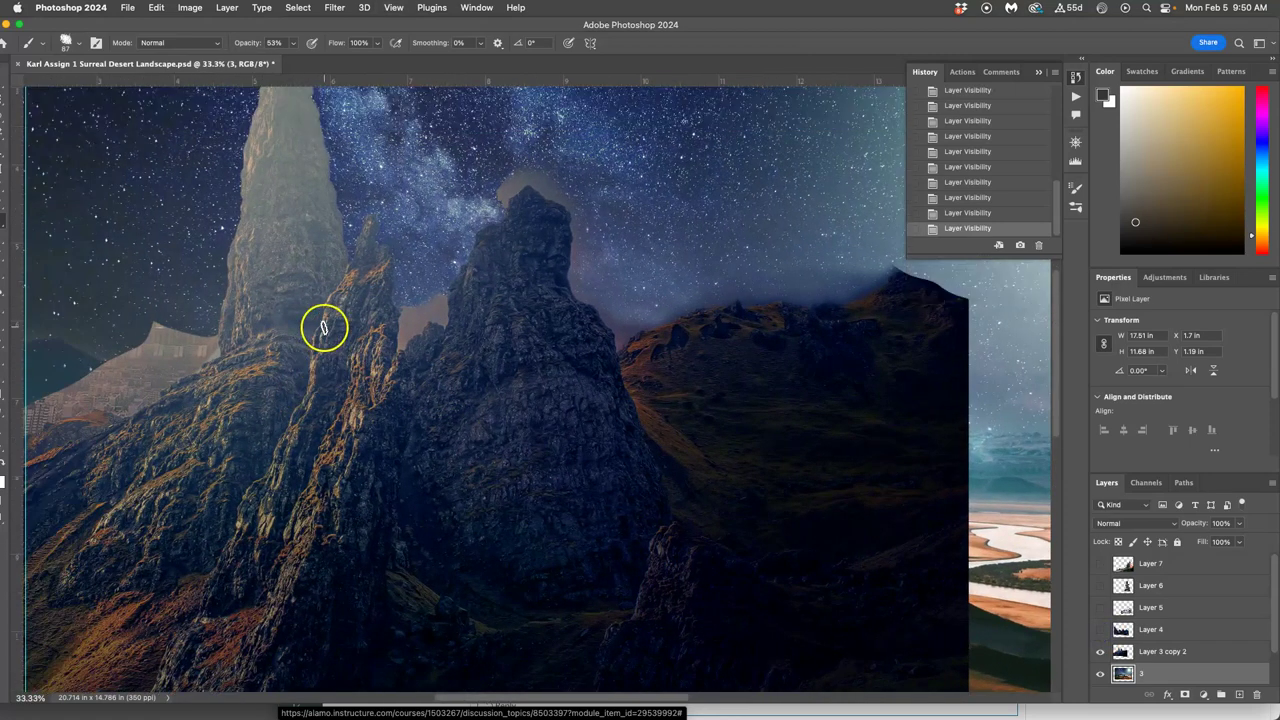
pyautogui.scroll(3, 300, 329)
pyautogui.hscroll(-2, 290, 330)
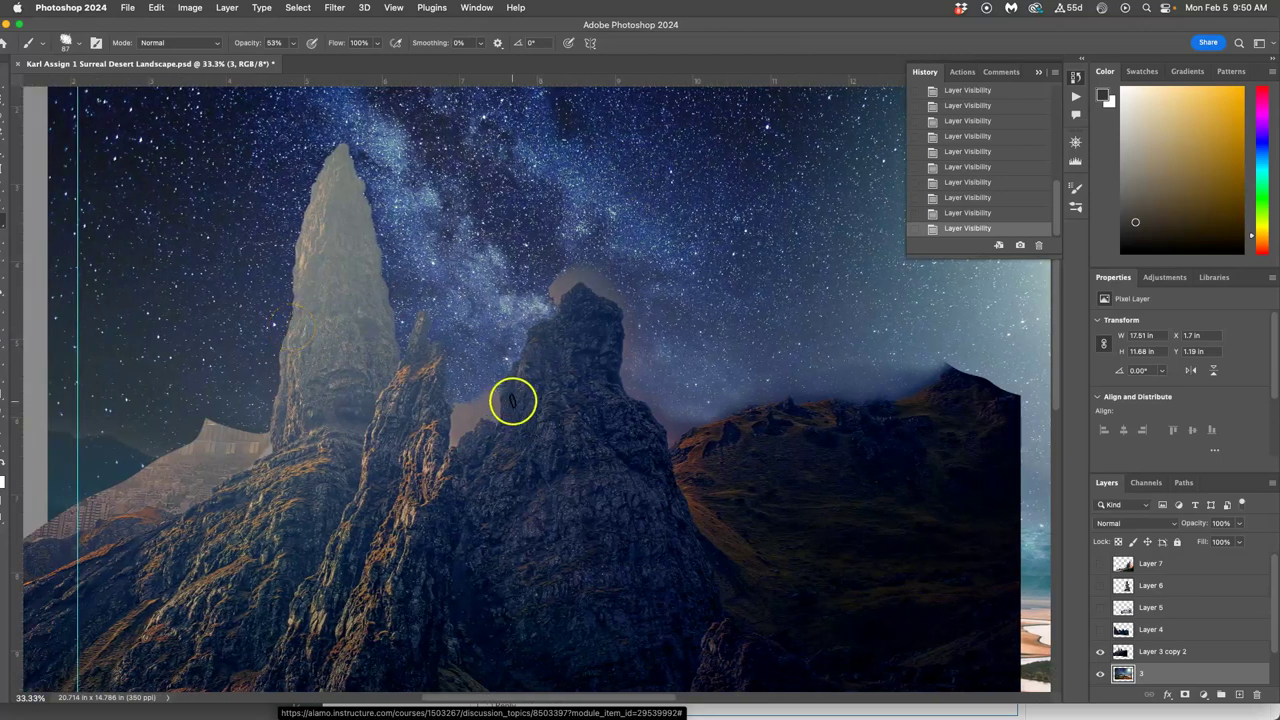
pyautogui.scroll(1, 511, 388)
pyautogui.scroll(3, 511, 388)
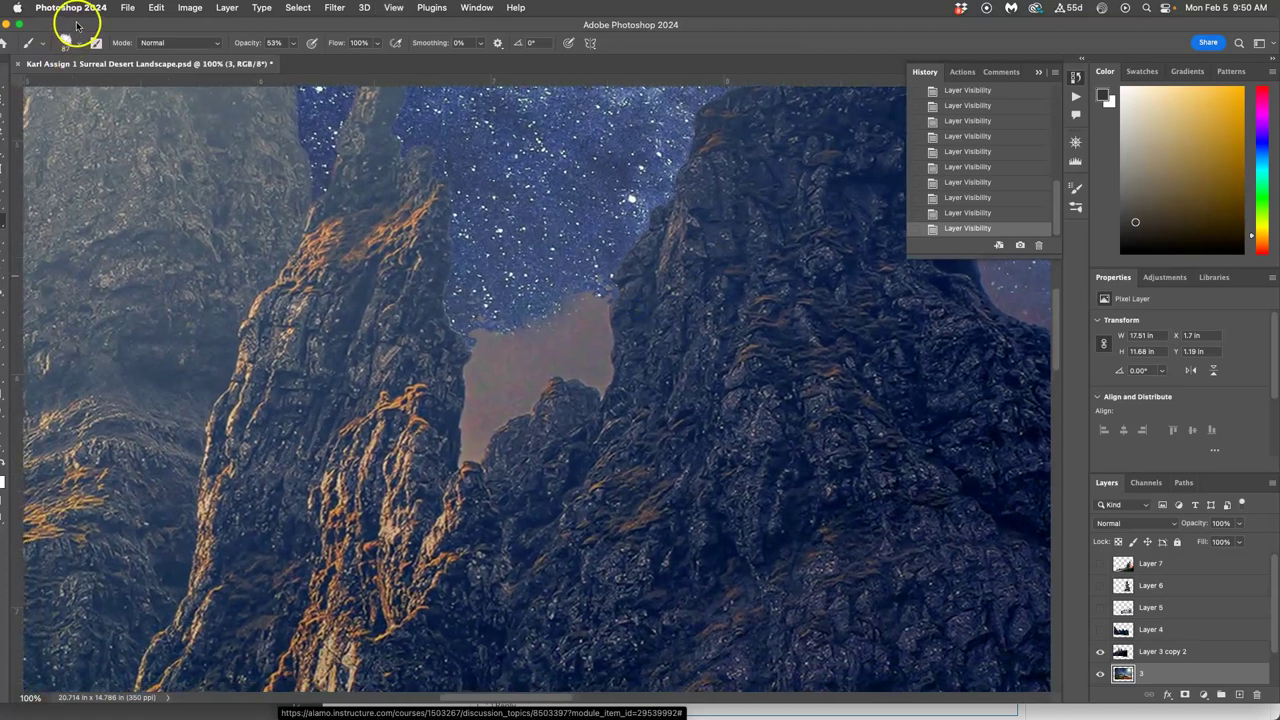
pyautogui.moveTo(76, 25); pyautogui.dragTo(59, 27)
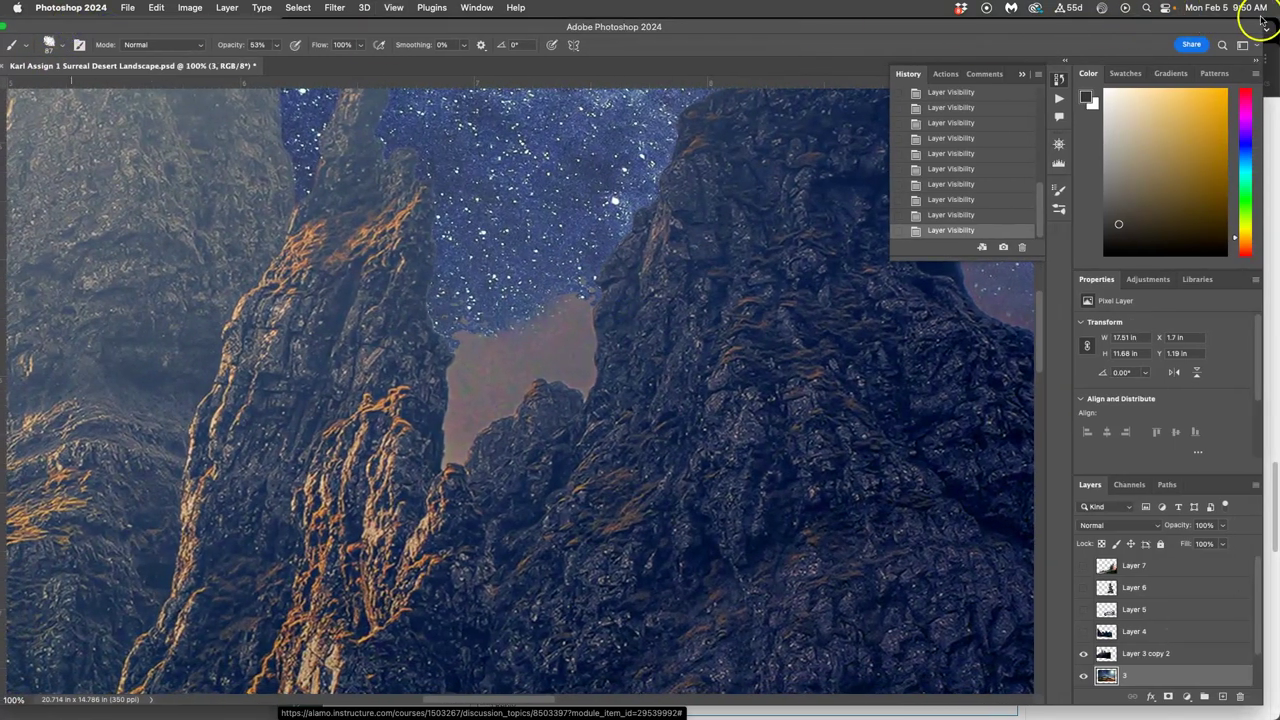
pyautogui.doubleClick(1256, 22)
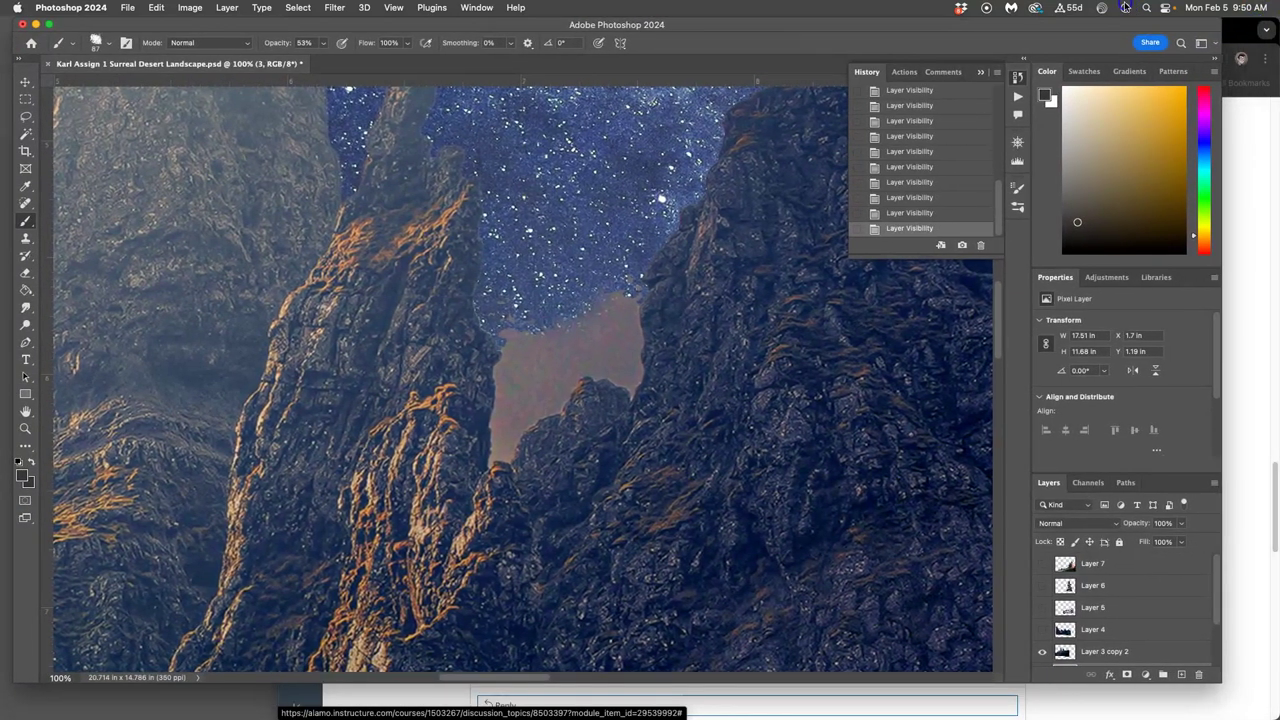
pyautogui.click(390, 155)
# - Lasso the gap between the two rock spires and delete its sky and haze
pyautogui.click(24, 116)
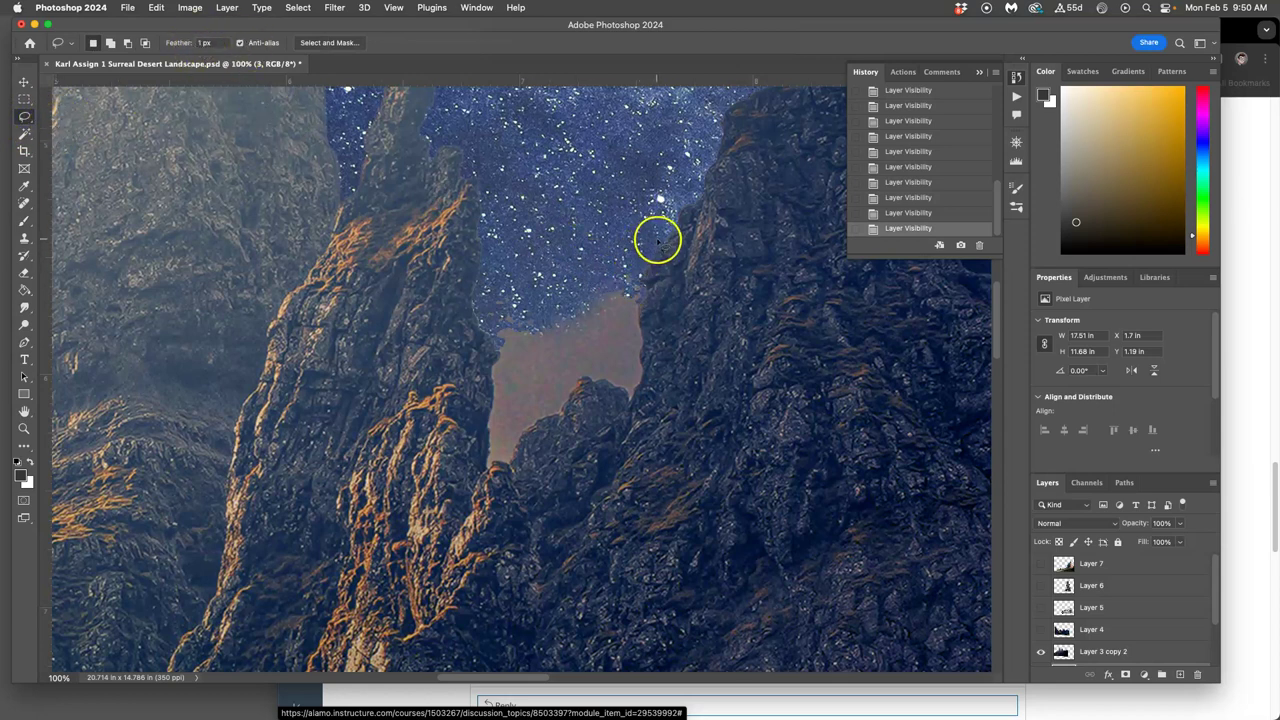
pyautogui.click(655, 249)
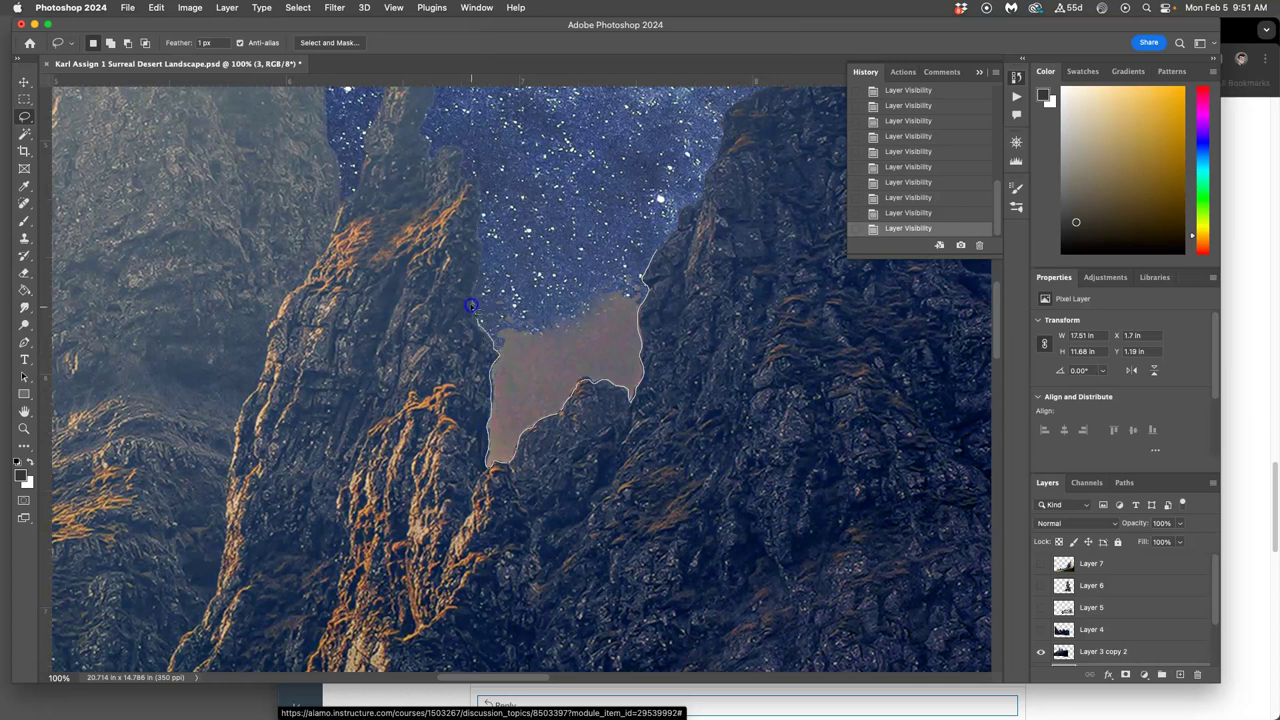
pyautogui.moveTo(655, 165); pyautogui.dragTo(652, 194)
pyautogui.press('Delete')
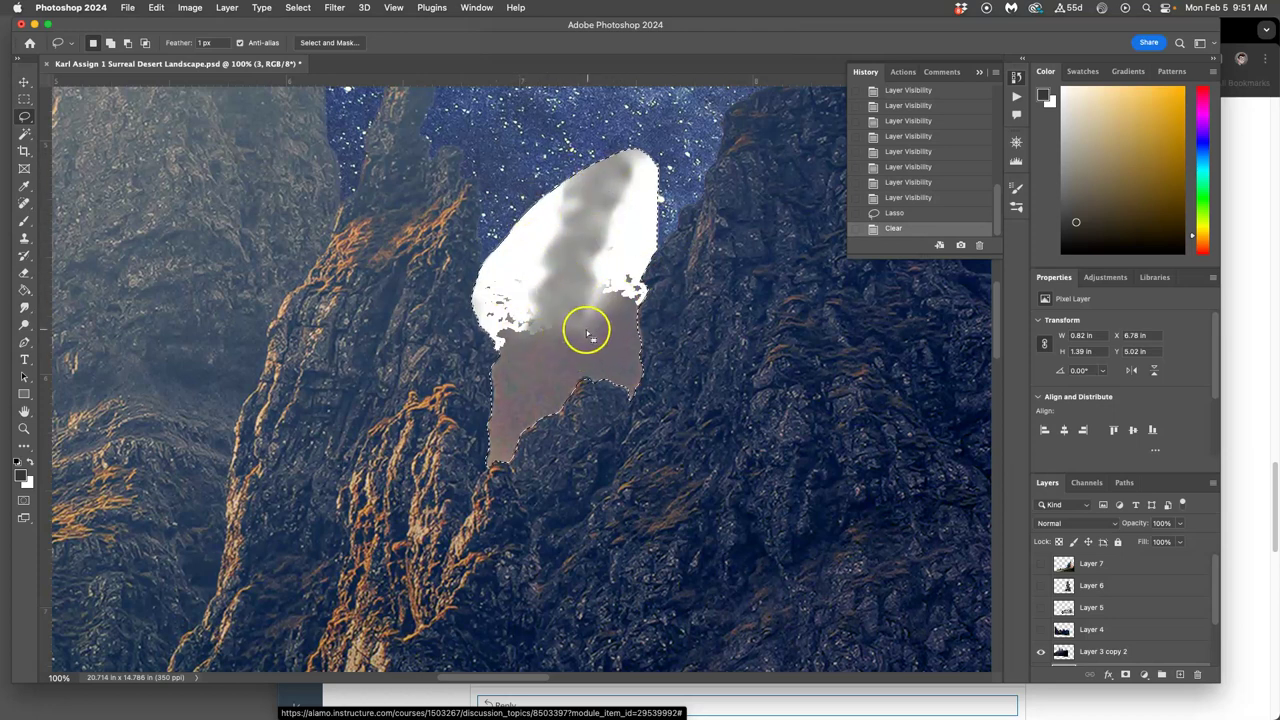
# - Undo the clear, check the contents of layer 3 and Layer 3 copy 2, and select copy 2
pyautogui.click(893, 213)
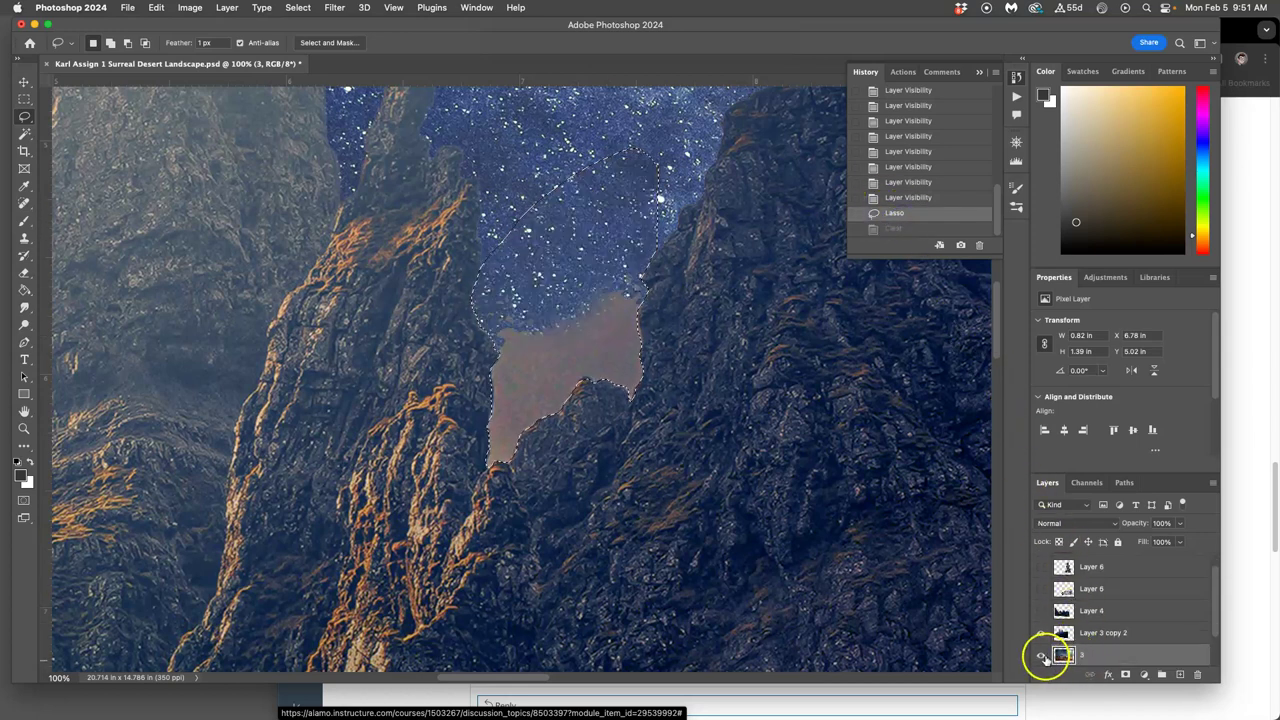
pyautogui.click(1041, 654)
pyautogui.click(1041, 654)
pyautogui.click(1095, 630)
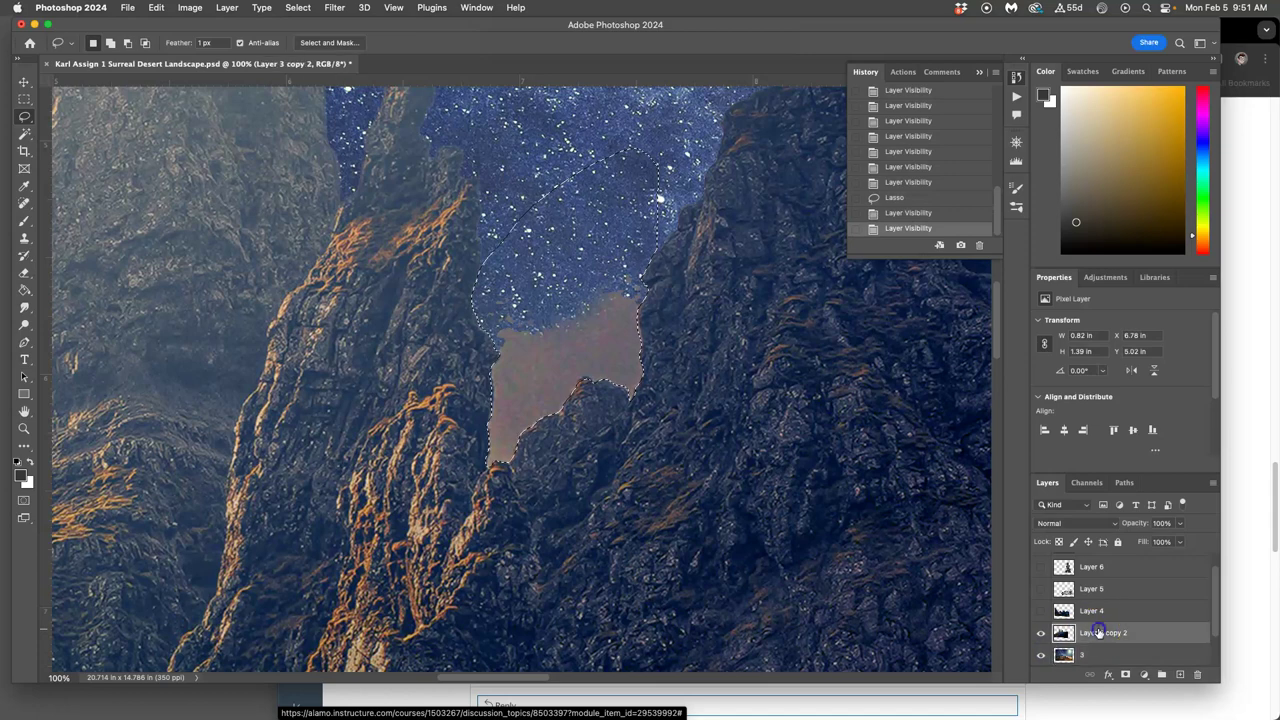
pyautogui.click(1041, 632)
pyautogui.click(1041, 632)
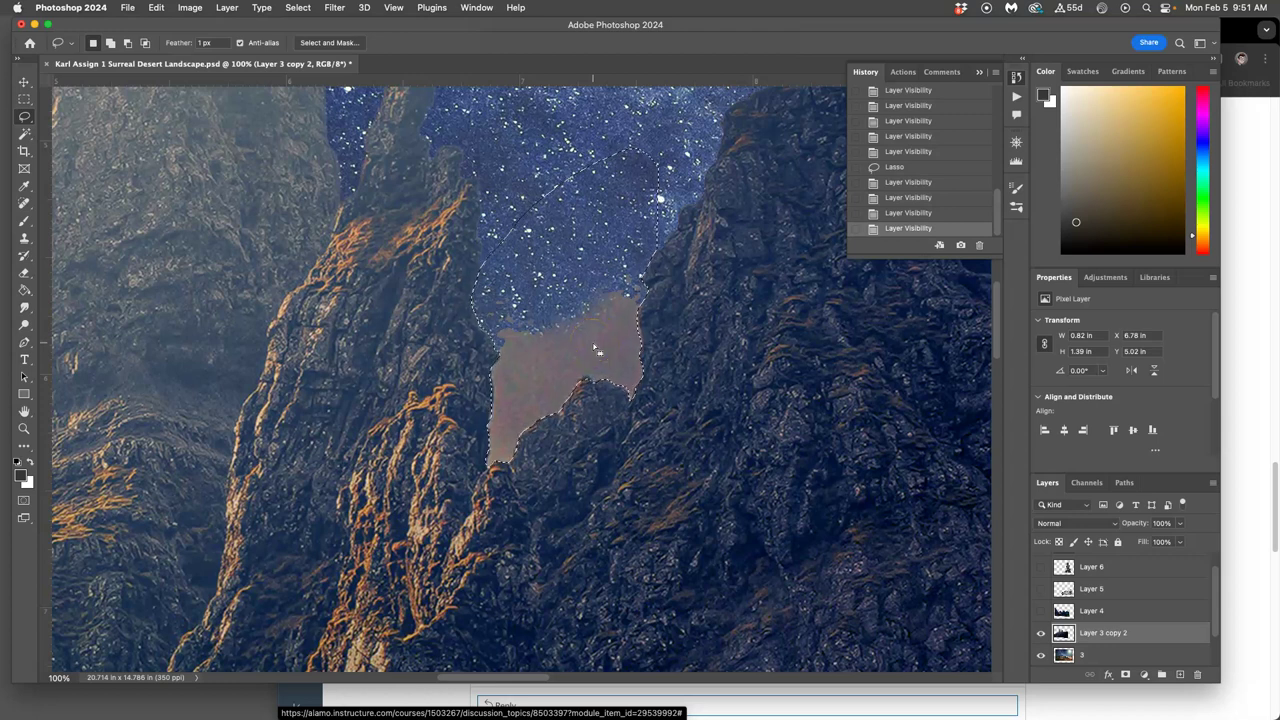
# - At 200%, clear the brown haze in the gap and along the right rock edge
pyautogui.press('Delete')
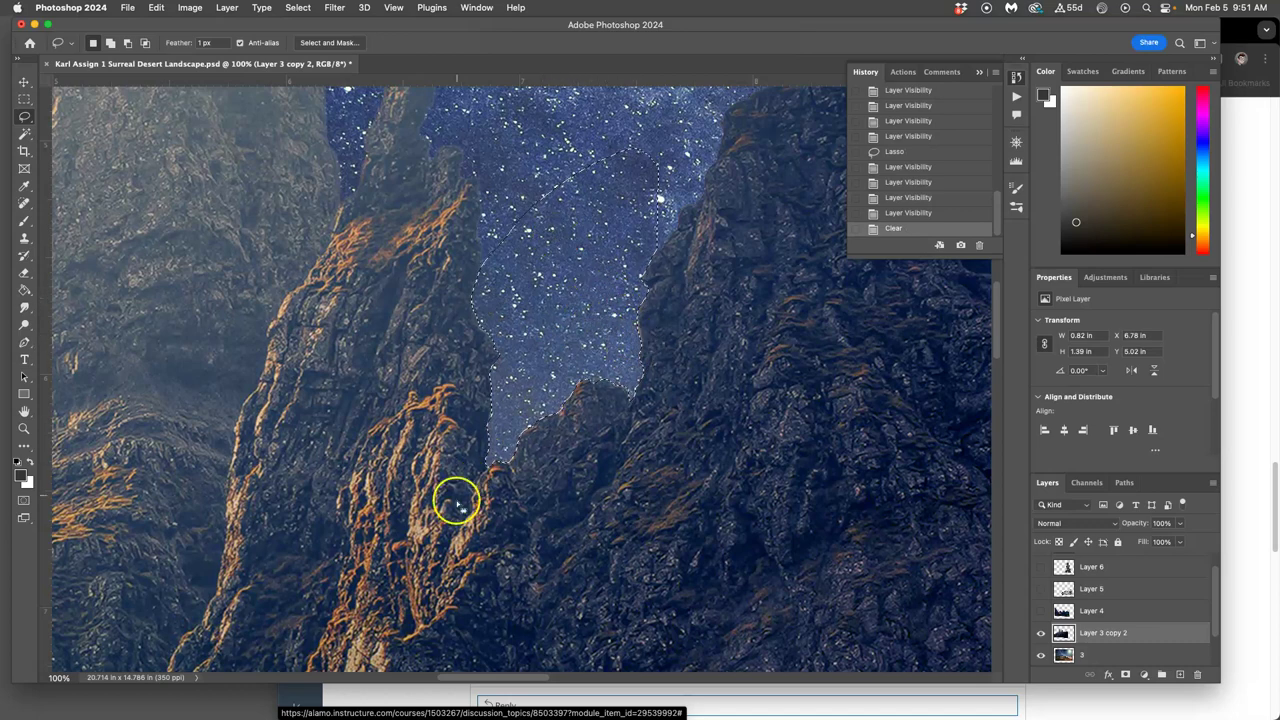
pyautogui.press('super+equal')
pyautogui.hscroll(3, 777, 323)
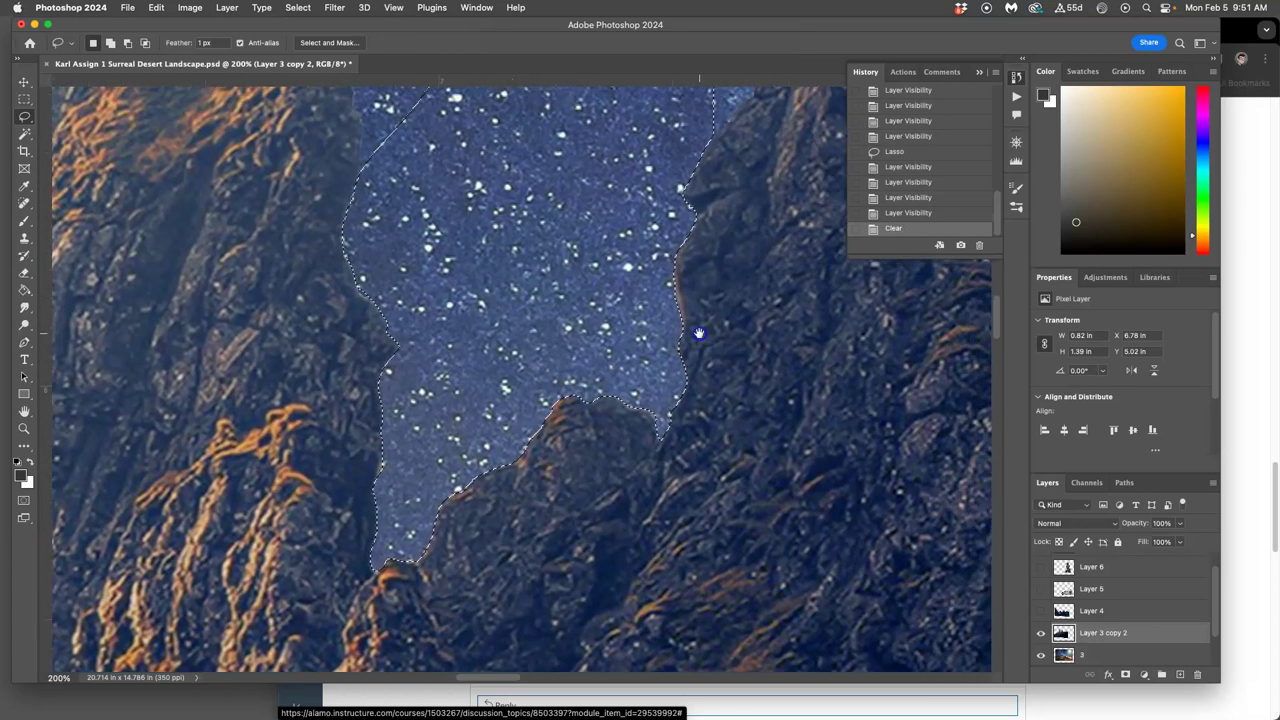
pyautogui.click(707, 324)
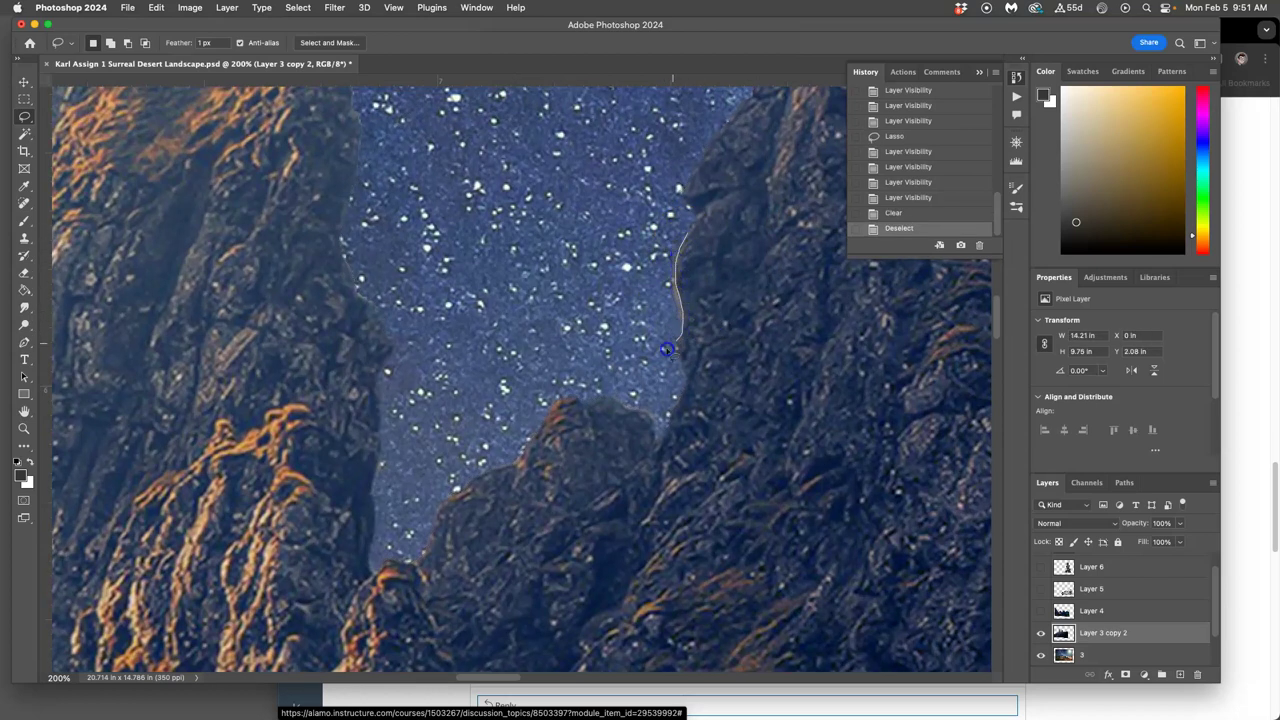
pyautogui.moveTo(665, 349); pyautogui.dragTo(646, 234)
pyautogui.press('Delete')
pyautogui.click(603, 318)
# - Lasso and delete the leftover haze around and above the peak
pyautogui.moveTo(486, 365)
pyautogui.mouseDown()
pyautogui.moveTo(540, 514)
pyautogui.moveTo(551, 297)
pyautogui.moveTo(697, 420)
pyautogui.moveTo(491, 363)
pyautogui.moveTo(351, 457)
pyautogui.moveTo(473, 375)
pyautogui.mouseUp()
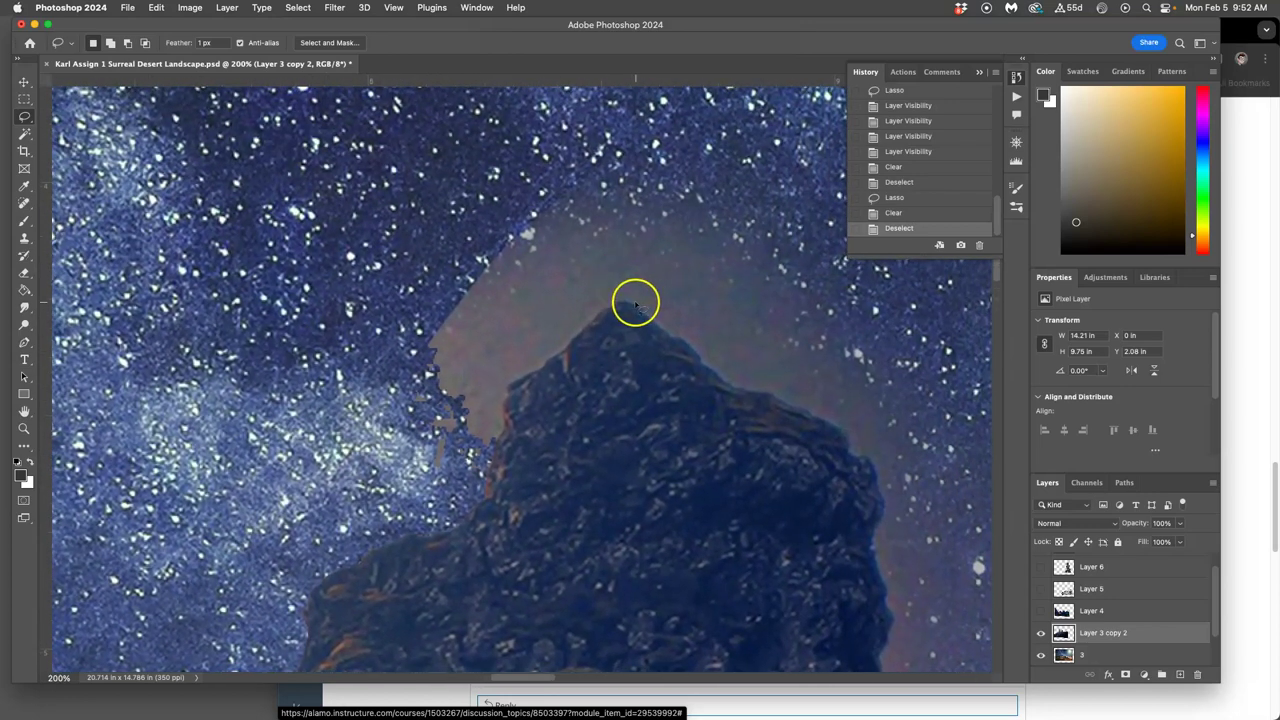
pyautogui.click(519, 372)
pyautogui.moveTo(454, 499)
pyautogui.mouseDown()
pyautogui.moveTo(327, 511)
pyautogui.moveTo(253, 398)
pyautogui.moveTo(372, 290)
pyautogui.mouseUp()
pyautogui.moveTo(541, 279); pyautogui.dragTo(531, 341)
pyautogui.press('Delete')
pyautogui.press('super+d')
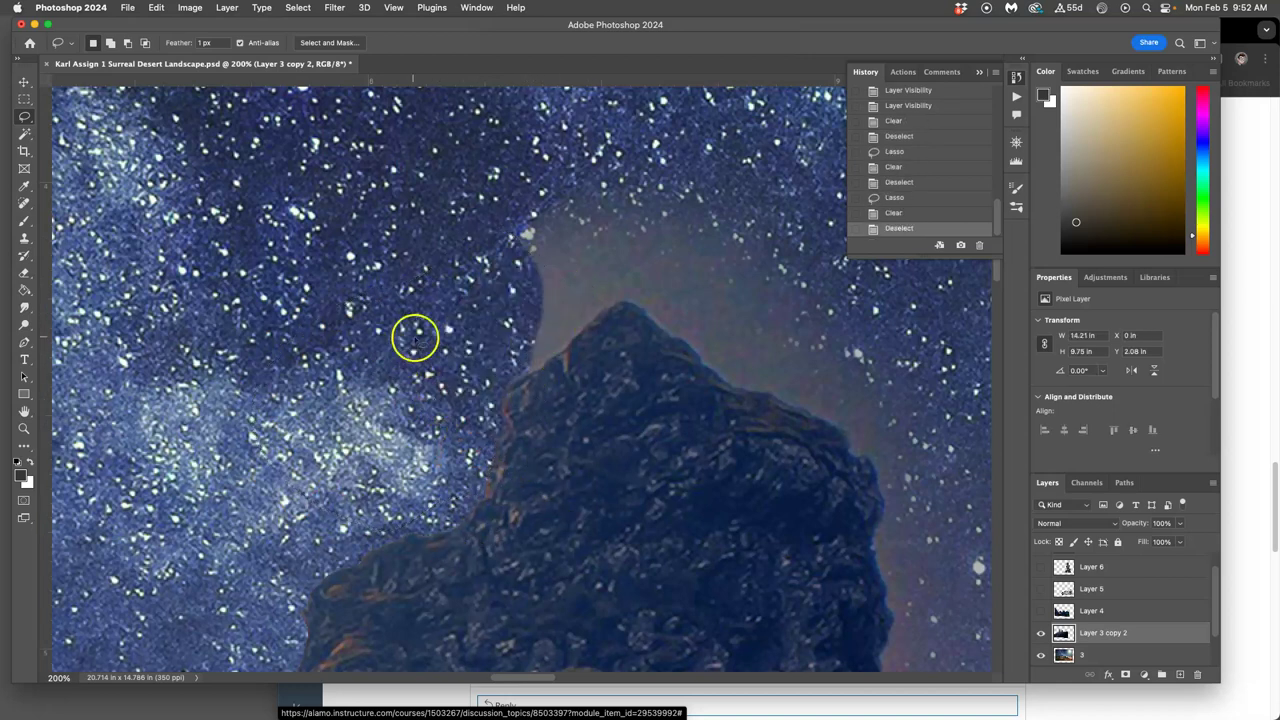
pyautogui.moveTo(414, 352); pyautogui.dragTo(445, 334)
pyautogui.press('super+d')
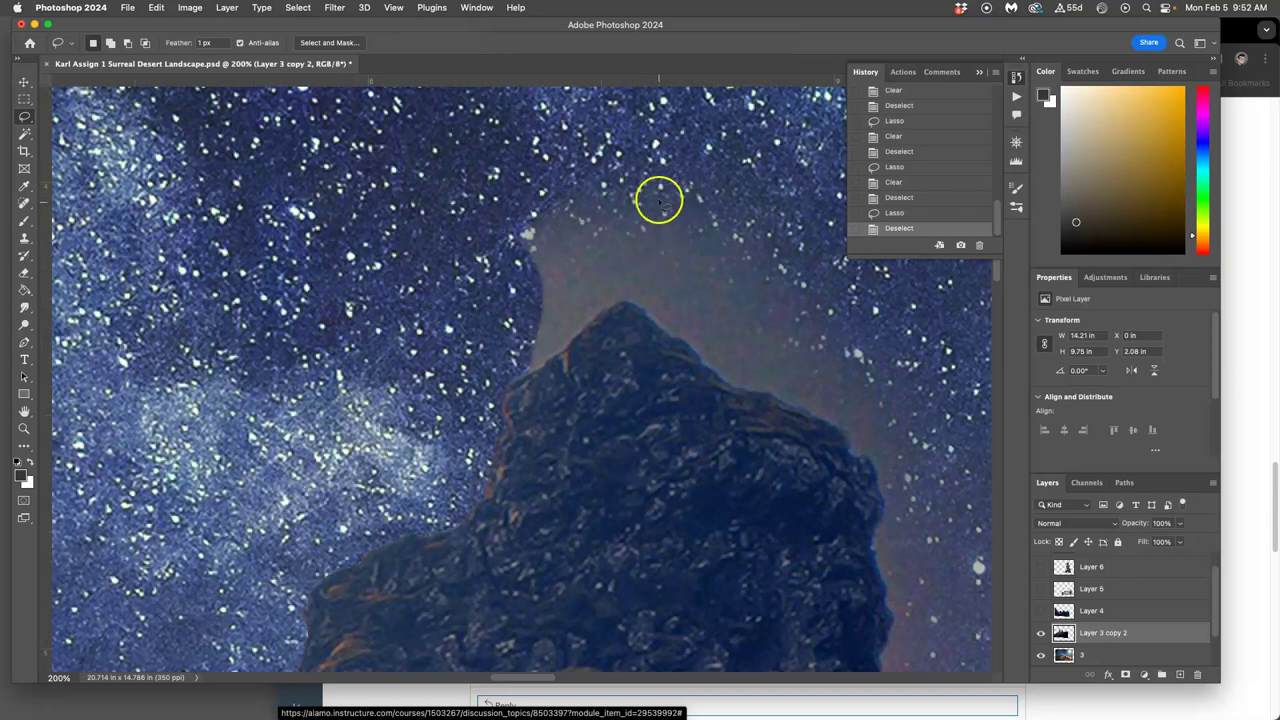
# - Return to 100% on the rocks and hide the starry sky layer 3
pyautogui.press('super+minus')
pyautogui.press('super+minus')
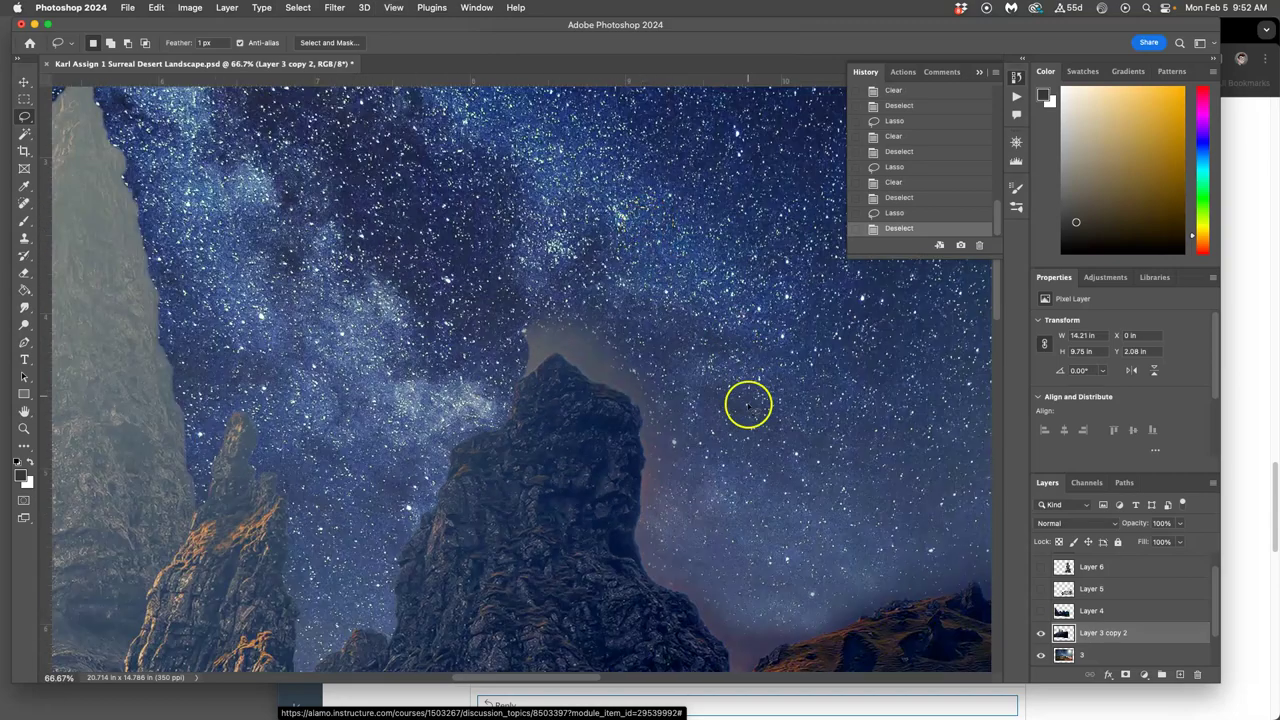
pyautogui.press('super+equal')
pyautogui.scroll(-5, 751, 456)
pyautogui.hscroll(6, 751, 456)
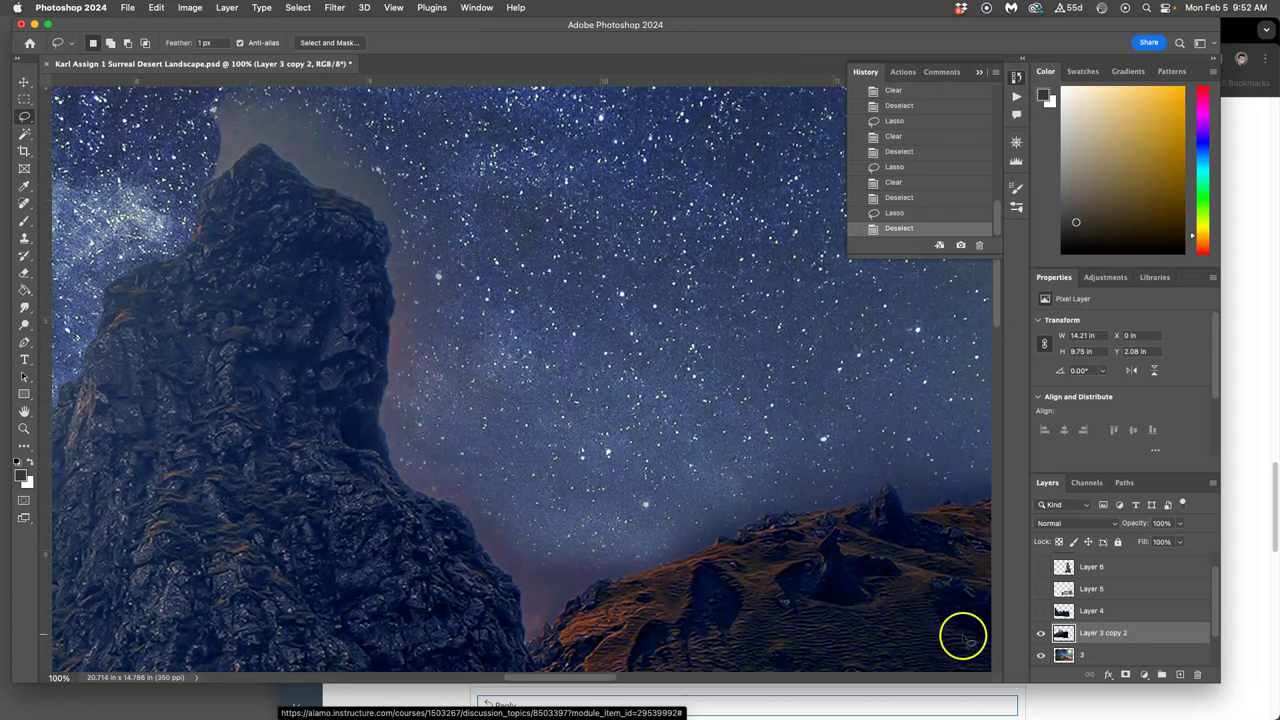
pyautogui.click(1040, 655)
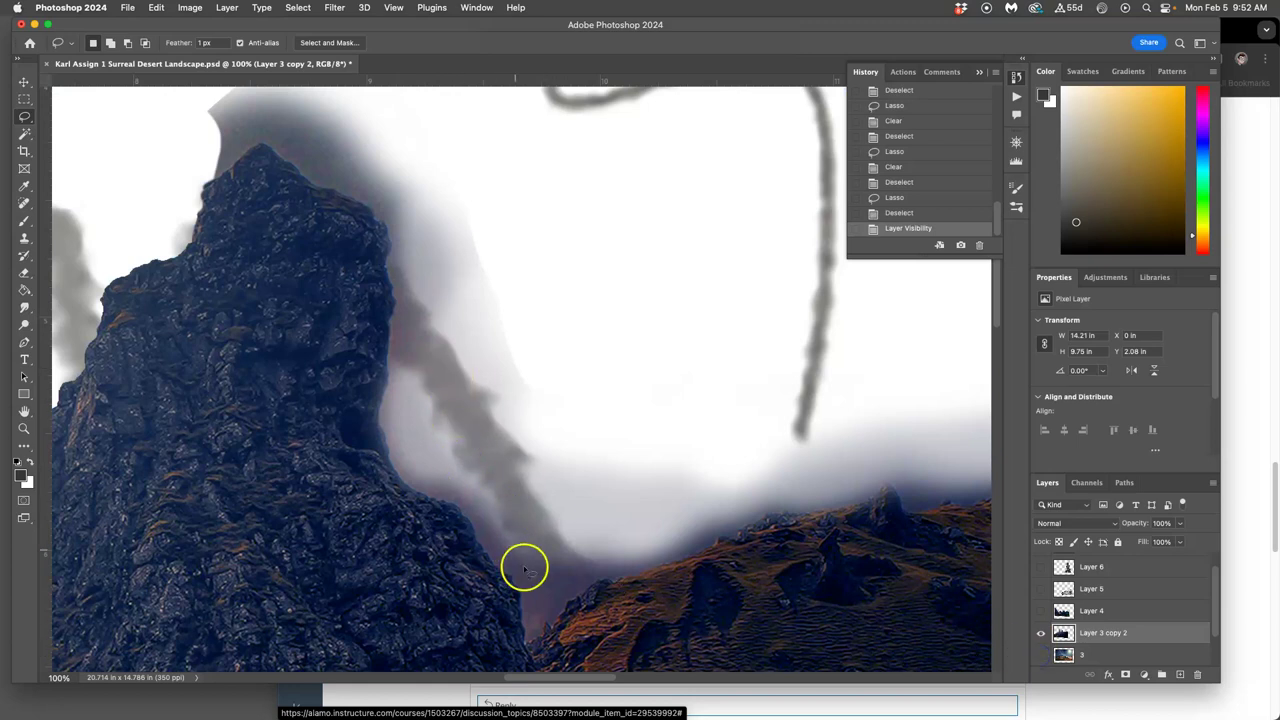
# - Show Layer 2's grey backdrop behind the rocks and switch to the Eraser at 47% opacity
pyautogui.scroll(-2, 1215, 603)
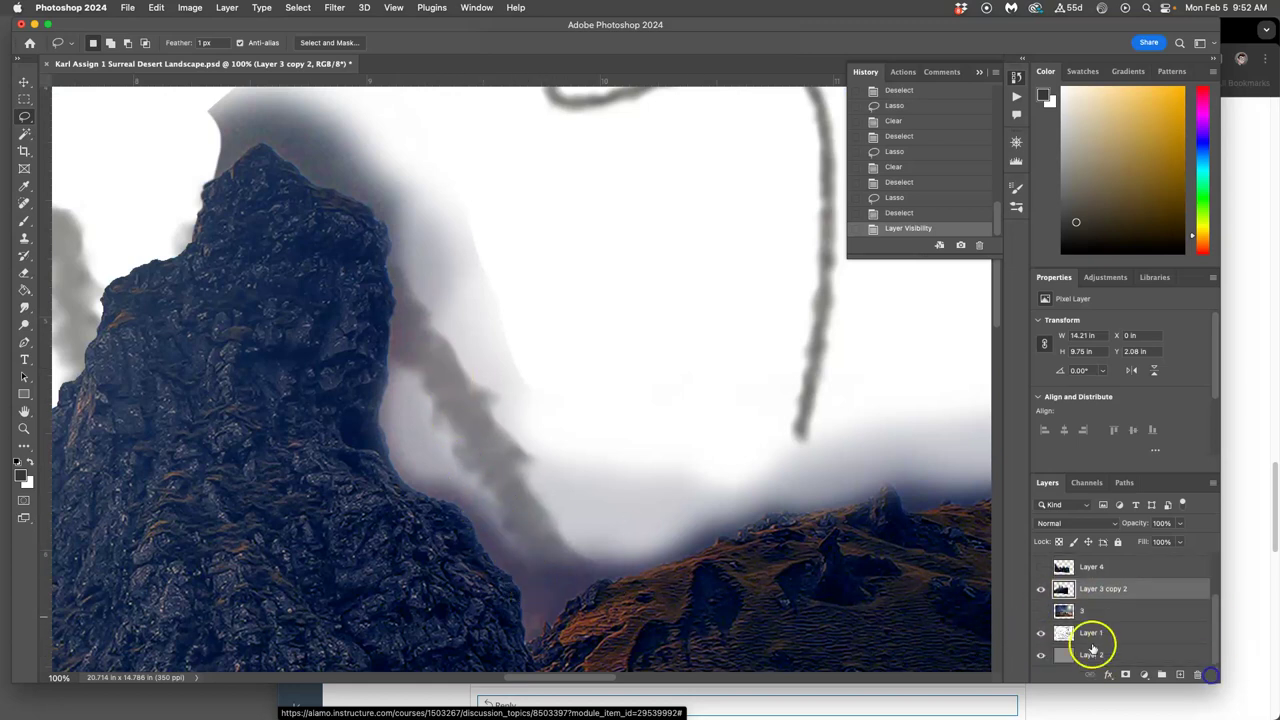
pyautogui.click(1040, 655)
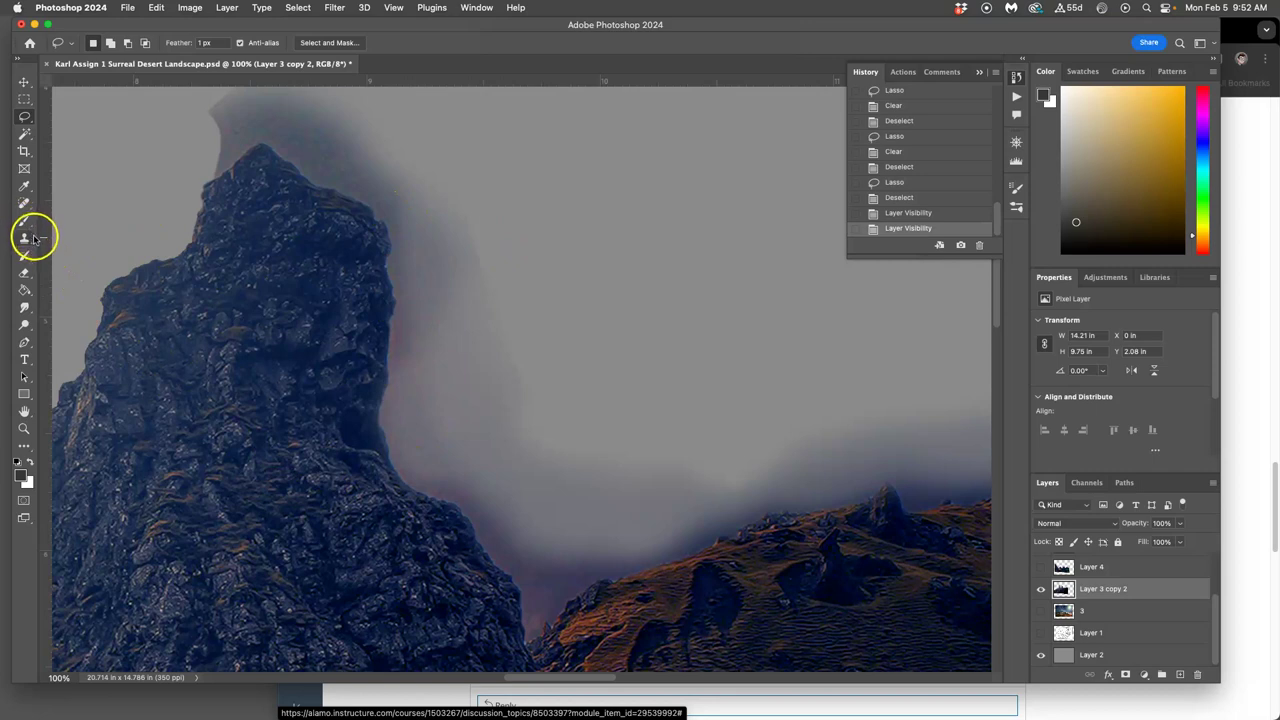
pyautogui.click(25, 272)
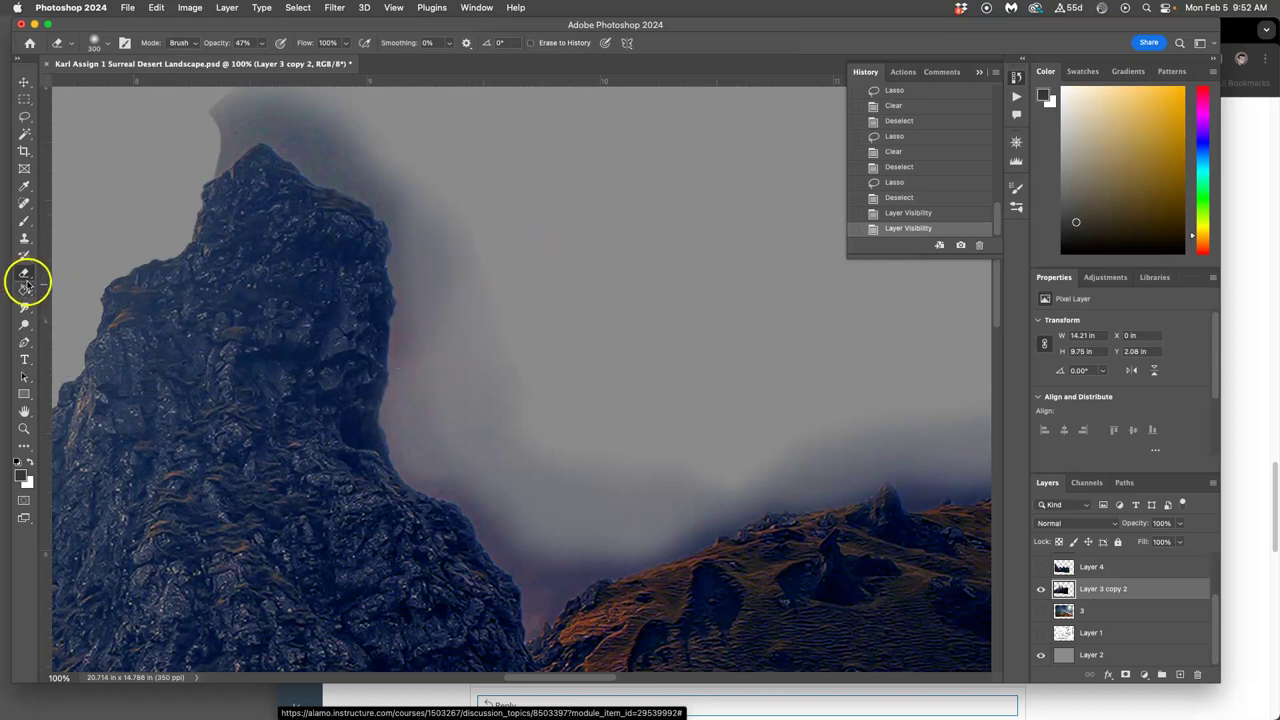
# - Reselect the Eraser, check its variants, and set a soft 220 px, 0% hardness brush at 100% opacity
pyautogui.hscroll(-5, 129, 289)
pyautogui.scroll(2, 129, 289)
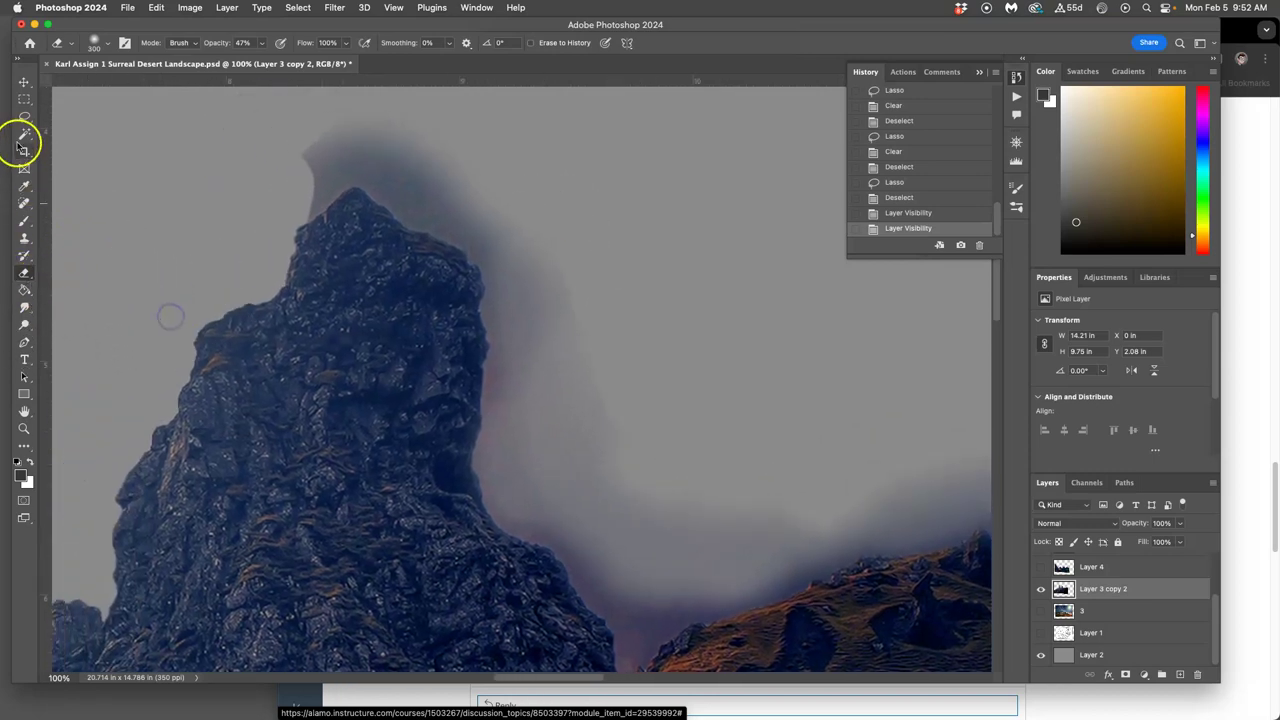
pyautogui.click(25, 272)
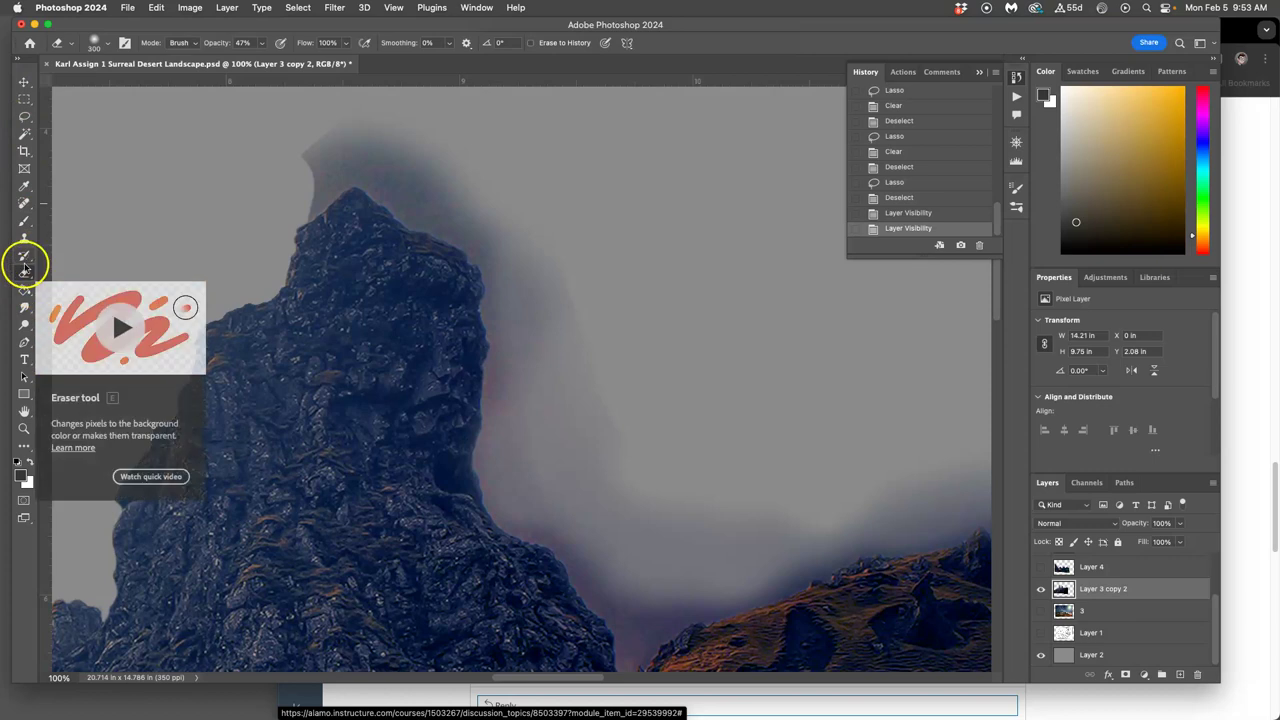
pyautogui.click(25, 272)
pyautogui.moveTo(25, 272)
pyautogui.mouseDown()
pyautogui.moveTo(68, 274)
pyautogui.moveTo(66, 305)
pyautogui.moveTo(65, 271)
pyautogui.mouseUp()
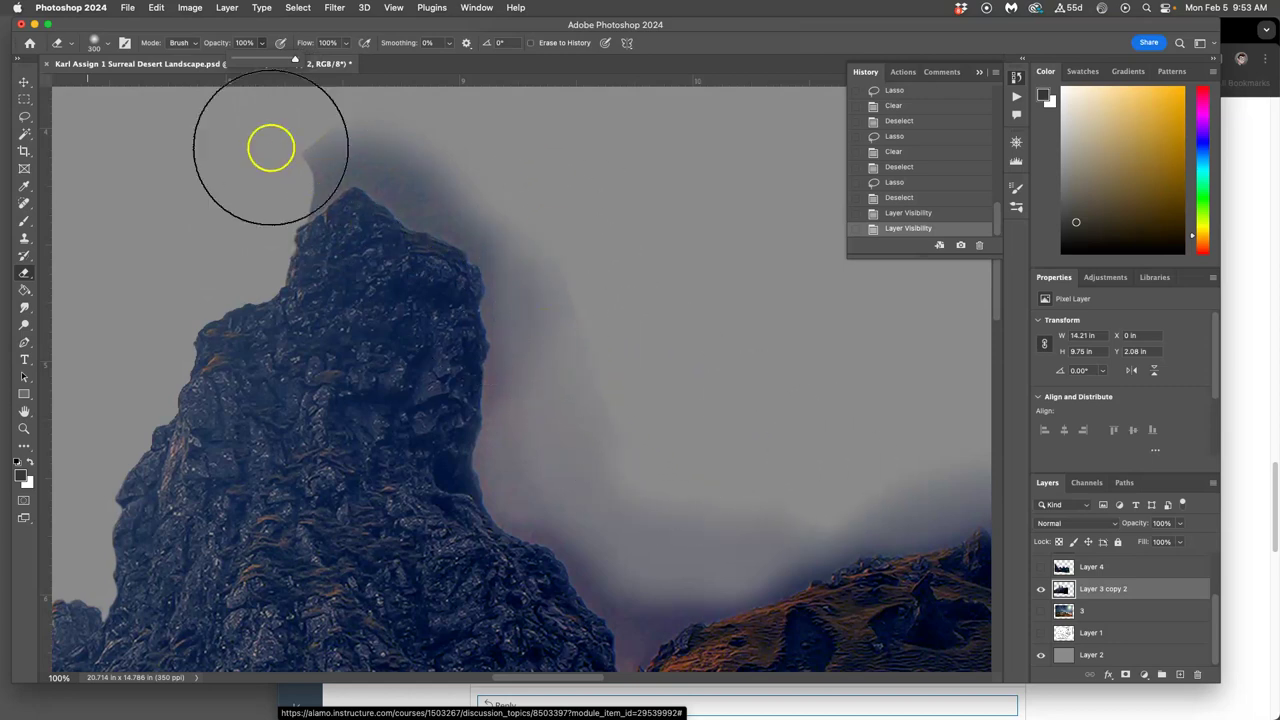
pyautogui.click(108, 44)
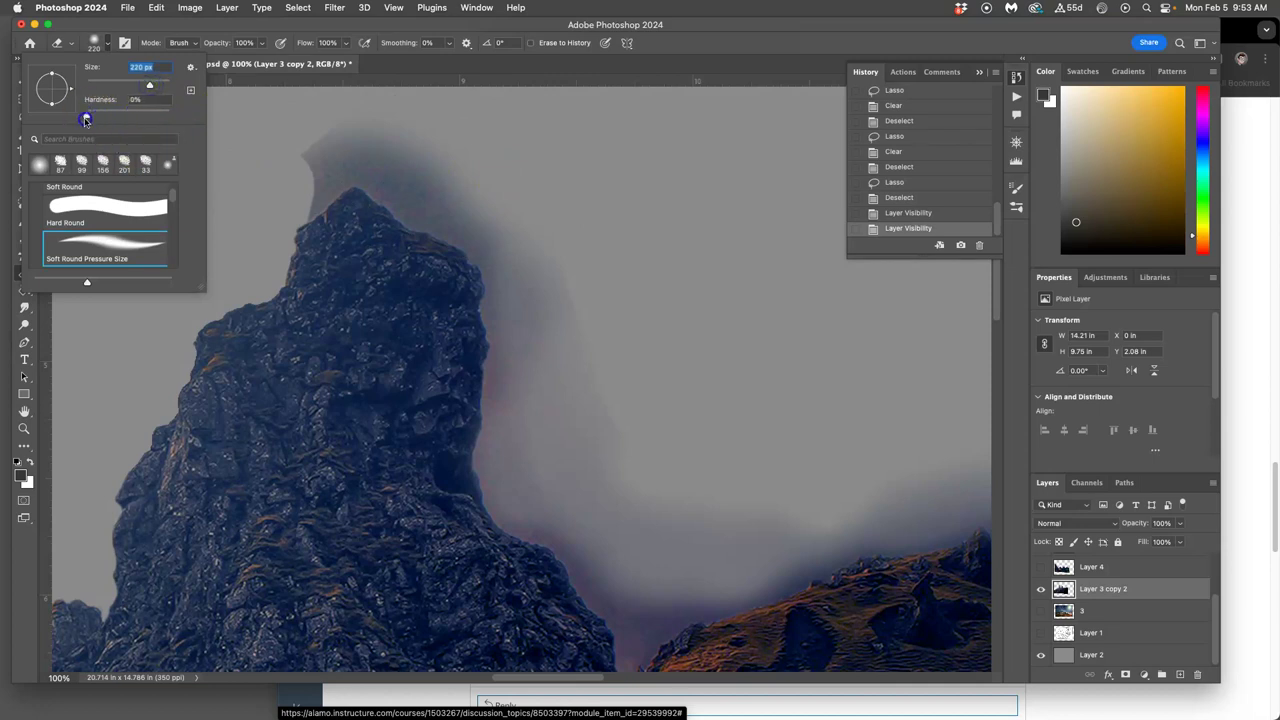
# - Confirm the 220 px brush and erase the fog beside and above the peak and along the ridge's right slope
pyautogui.press('Return')
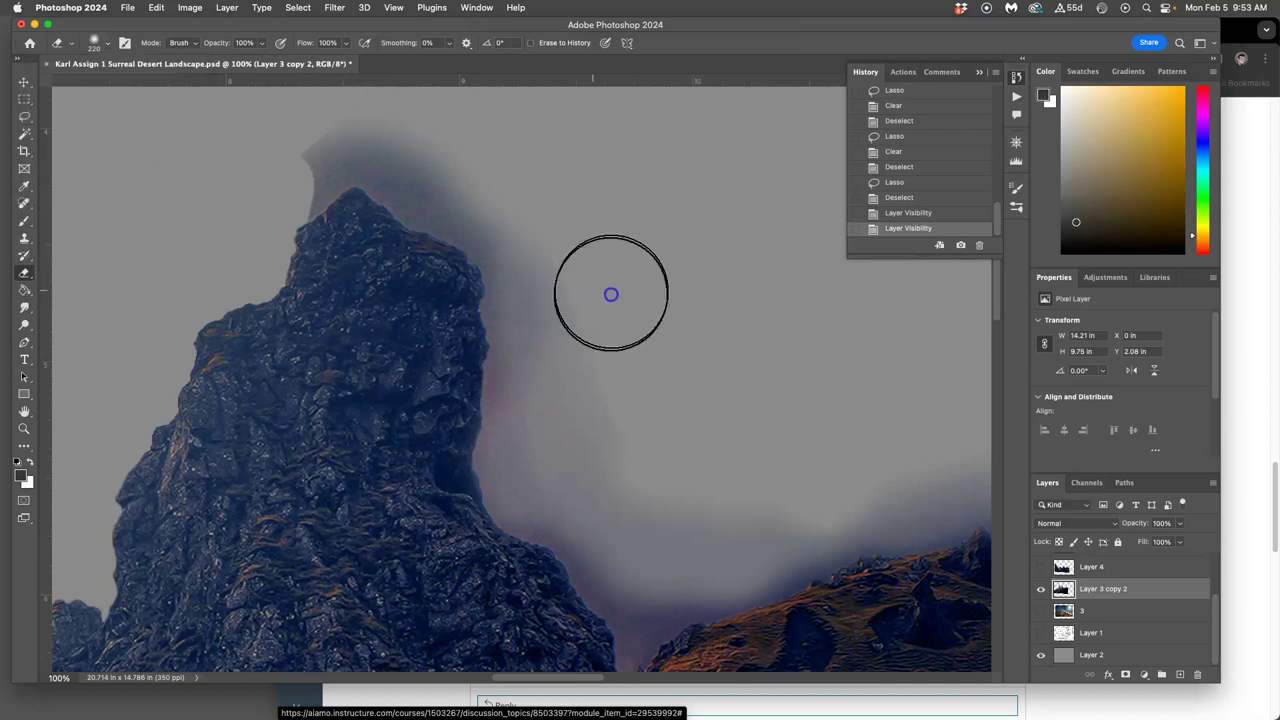
pyautogui.moveTo(617, 322)
pyautogui.mouseDown()
pyautogui.moveTo(629, 406)
pyautogui.moveTo(706, 443)
pyautogui.moveTo(772, 425)
pyautogui.moveTo(788, 486)
pyautogui.moveTo(643, 503)
pyautogui.moveTo(550, 202)
pyautogui.moveTo(494, 137)
pyautogui.moveTo(400, 106)
pyautogui.moveTo(289, 123)
pyautogui.moveTo(257, 148)
pyautogui.moveTo(274, 143)
pyautogui.moveTo(273, 170)
pyautogui.moveTo(534, 114)
pyautogui.moveTo(451, 162)
pyautogui.mouseUp()
pyautogui.click(274, 137)
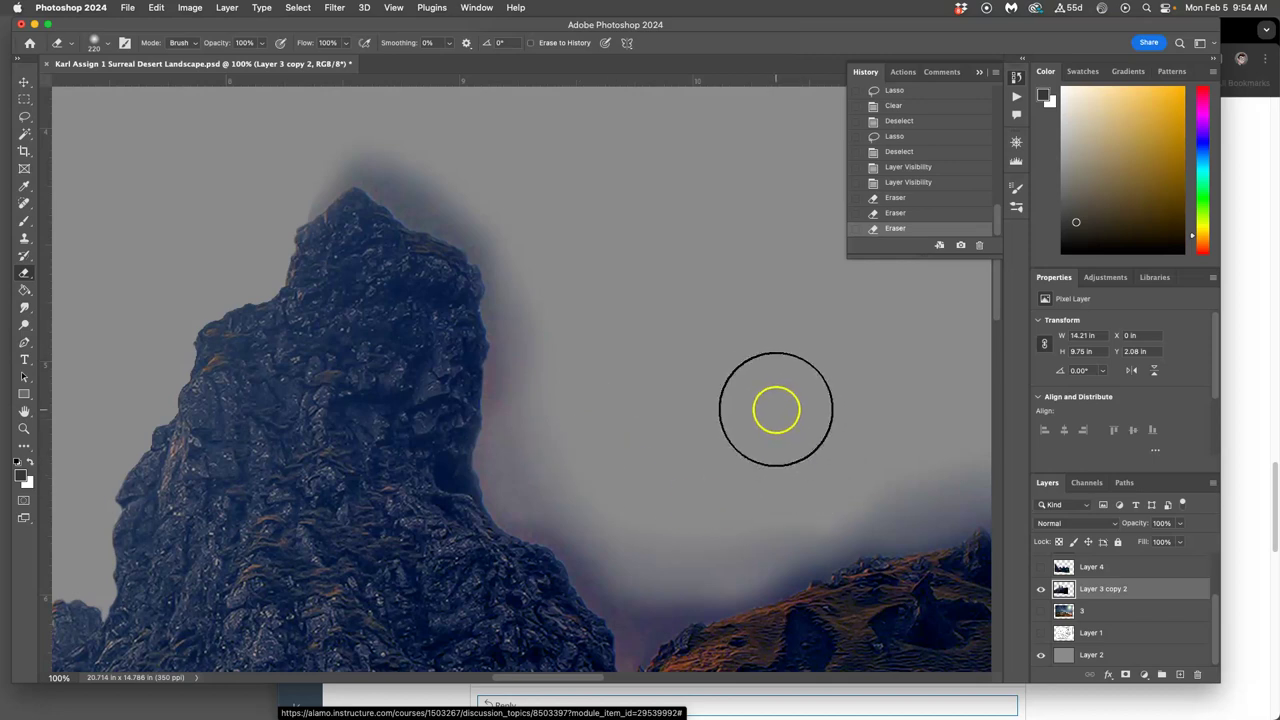
pyautogui.moveTo(785, 373)
pyautogui.mouseDown()
pyautogui.moveTo(440, 380)
pyautogui.moveTo(389, 320)
pyautogui.moveTo(340, 306)
pyautogui.mouseUp()
pyautogui.moveTo(621, 319)
pyautogui.mouseDown()
pyautogui.moveTo(735, 366)
pyautogui.moveTo(651, 344)
pyautogui.moveTo(859, 418)
pyautogui.moveTo(696, 331)
pyautogui.moveTo(929, 441)
pyautogui.moveTo(805, 390)
pyautogui.moveTo(924, 503)
pyautogui.moveTo(827, 342)
pyautogui.moveTo(941, 489)
pyautogui.moveTo(839, 377)
pyautogui.moveTo(909, 480)
pyautogui.mouseUp()
pyautogui.moveTo(734, 394); pyautogui.dragTo(534, 362)
# - Erase more fog above the ridge and the faint light streak left of the spire
pyautogui.hscroll(-5, 771, 274)
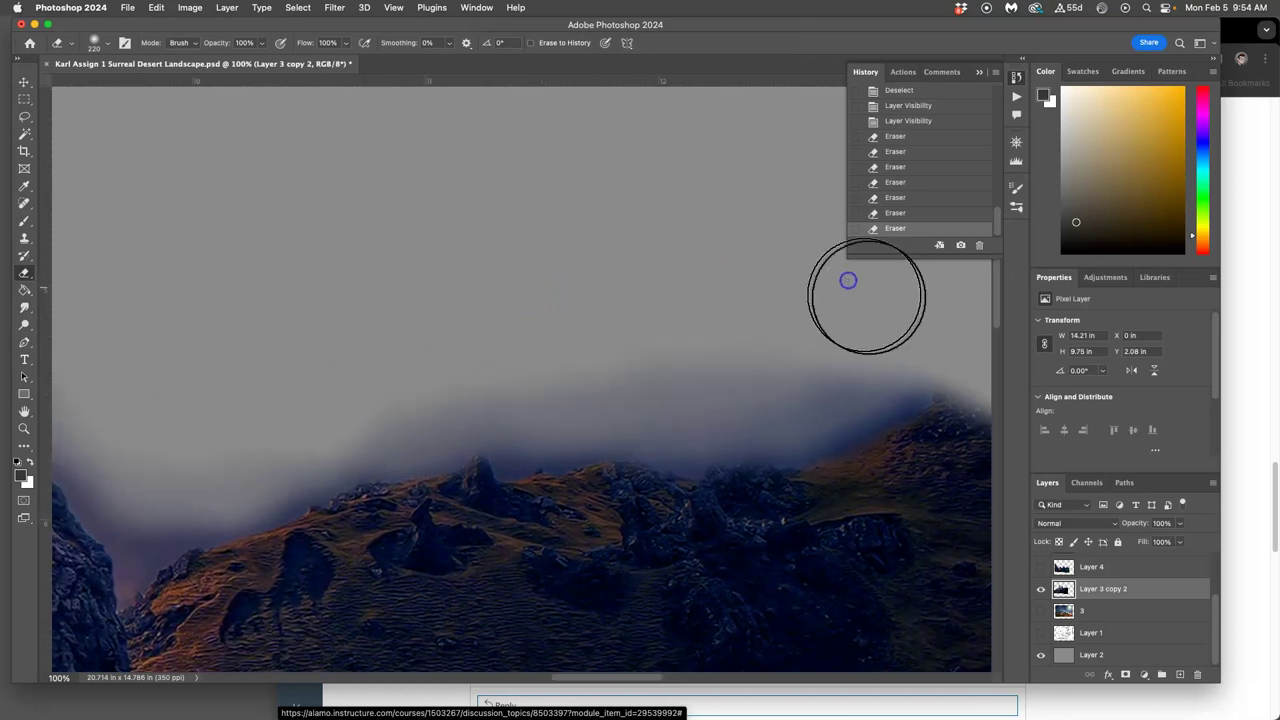
pyautogui.moveTo(768, 313)
pyautogui.mouseDown()
pyautogui.moveTo(517, 310)
pyautogui.moveTo(871, 302)
pyautogui.moveTo(521, 326)
pyautogui.moveTo(558, 348)
pyautogui.moveTo(596, 322)
pyautogui.moveTo(838, 526)
pyautogui.moveTo(774, 409)
pyautogui.moveTo(724, 442)
pyautogui.moveTo(680, 548)
pyautogui.mouseUp()
pyautogui.press('space')
pyautogui.moveTo(603, 257)
pyautogui.mouseDown()
pyautogui.moveTo(500, 331)
pyautogui.moveTo(429, 469)
pyautogui.moveTo(536, 297)
pyautogui.mouseUp()
pyautogui.hscroll(10, 531, 297)
pyautogui.scroll(-4, 531, 297)
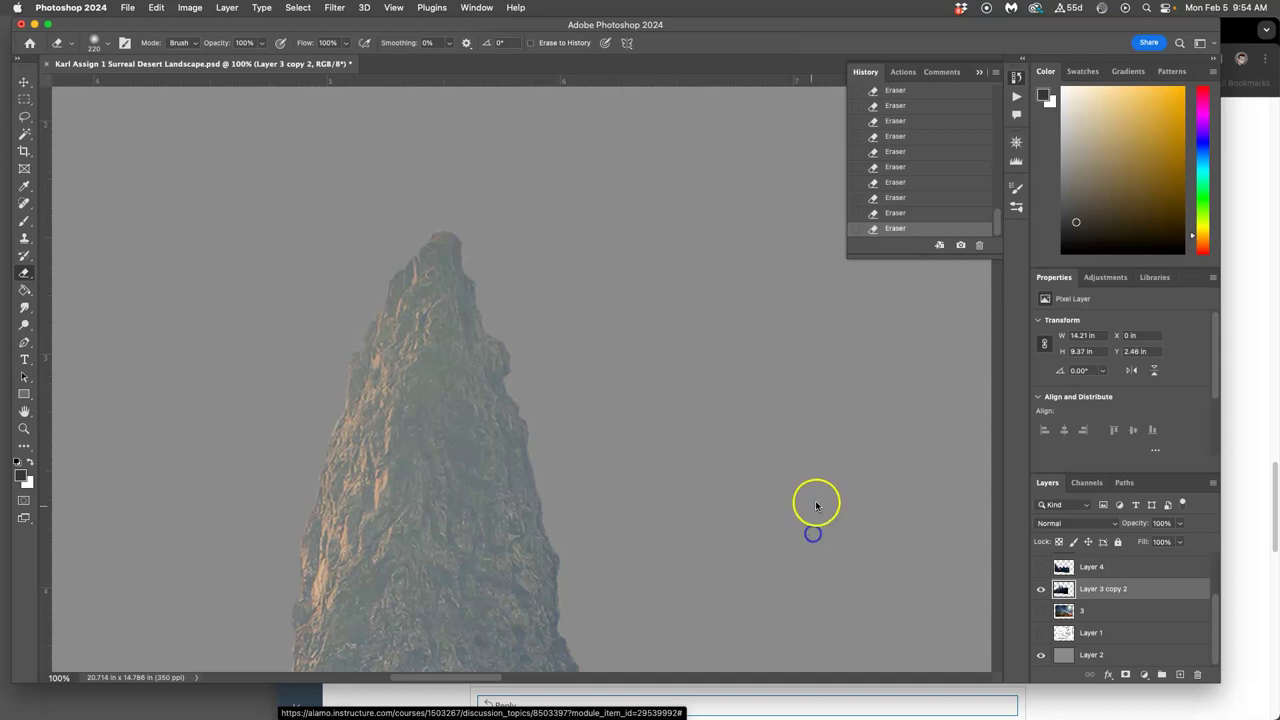
pyautogui.press('space')
pyautogui.moveTo(811, 531); pyautogui.dragTo(590, 327)
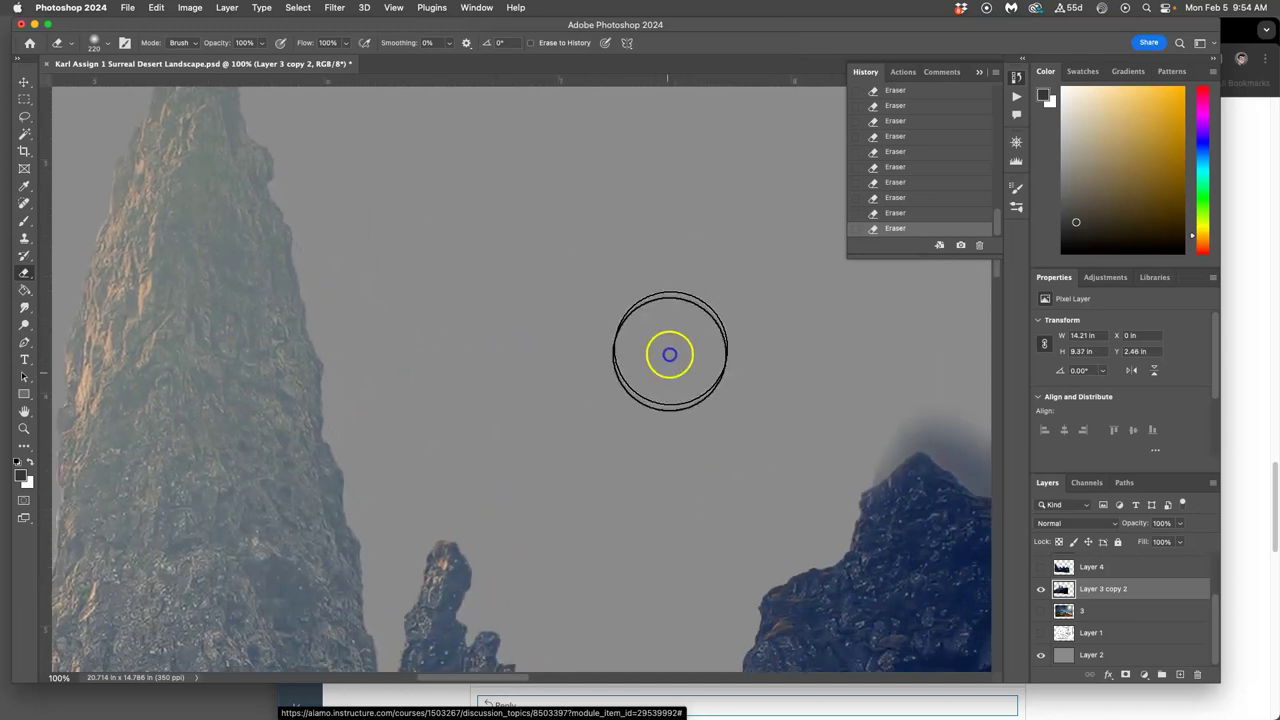
pyautogui.press('space')
pyautogui.moveTo(671, 346); pyautogui.dragTo(497, 297)
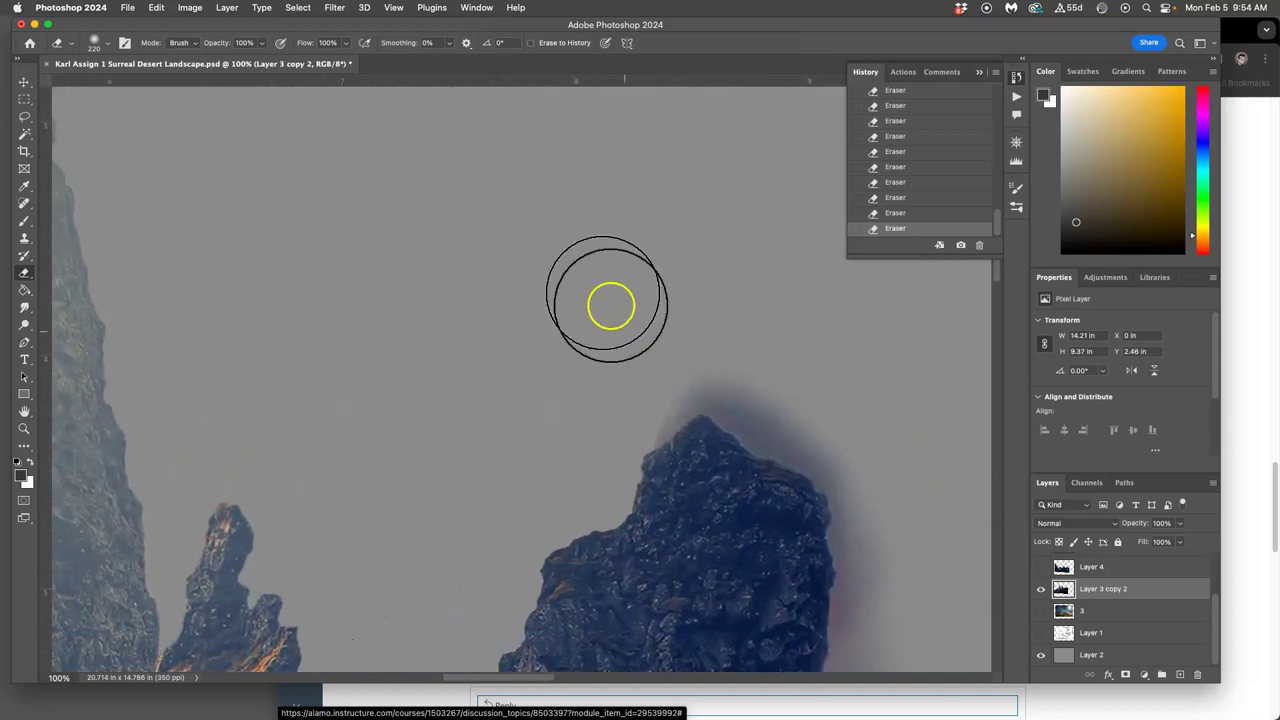
# - Erase the buildings on the hilltop near the rock top, undoing the final stroke
pyautogui.click(108, 45)
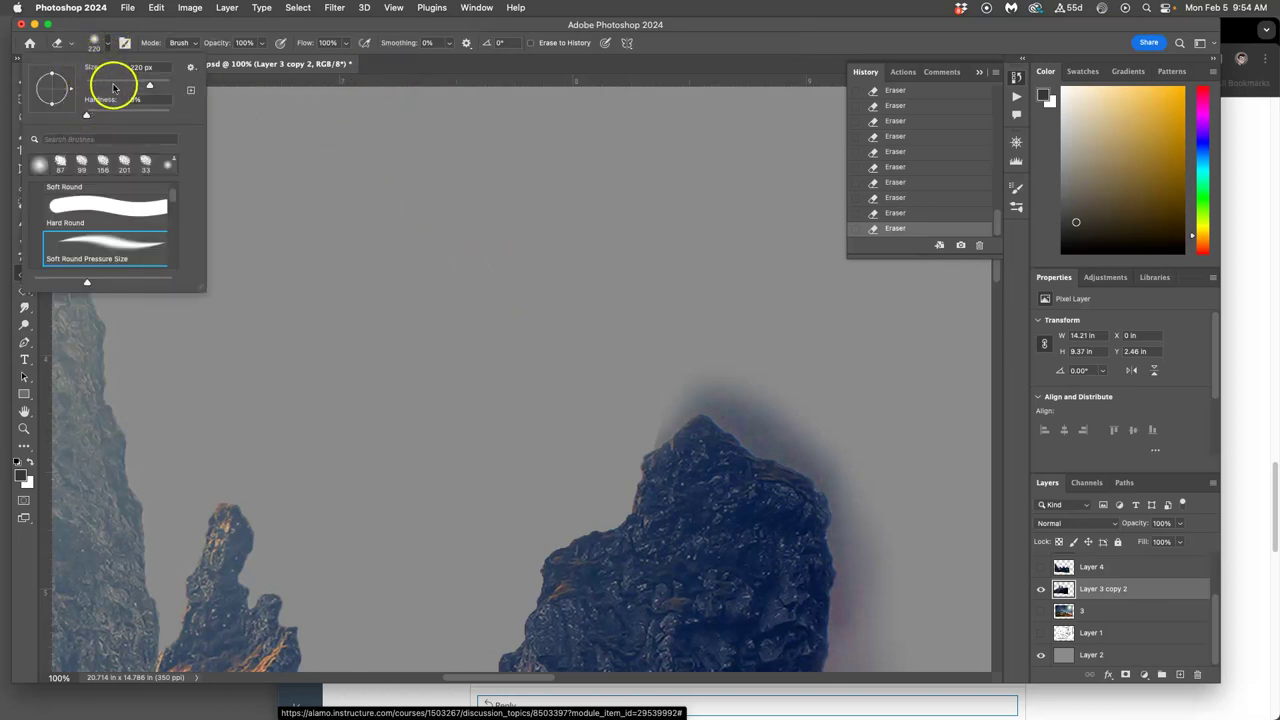
pyautogui.click(105, 45)
pyautogui.click(105, 45)
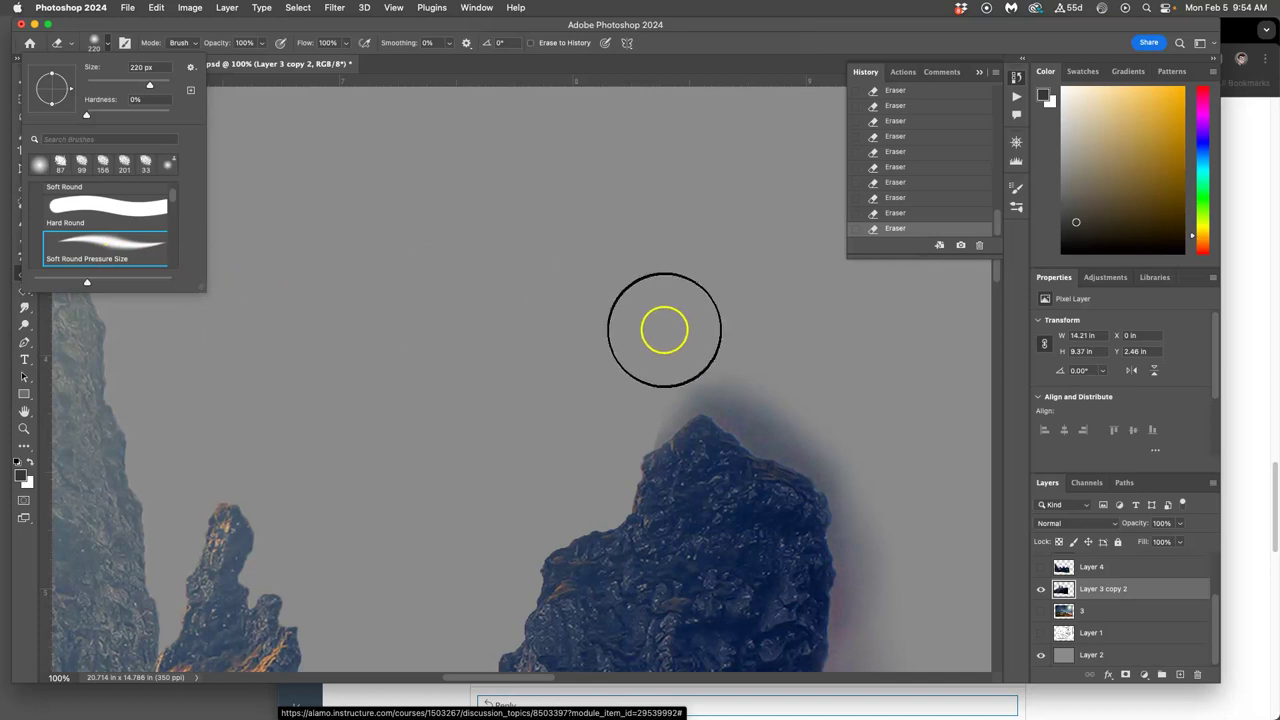
pyautogui.click(672, 357)
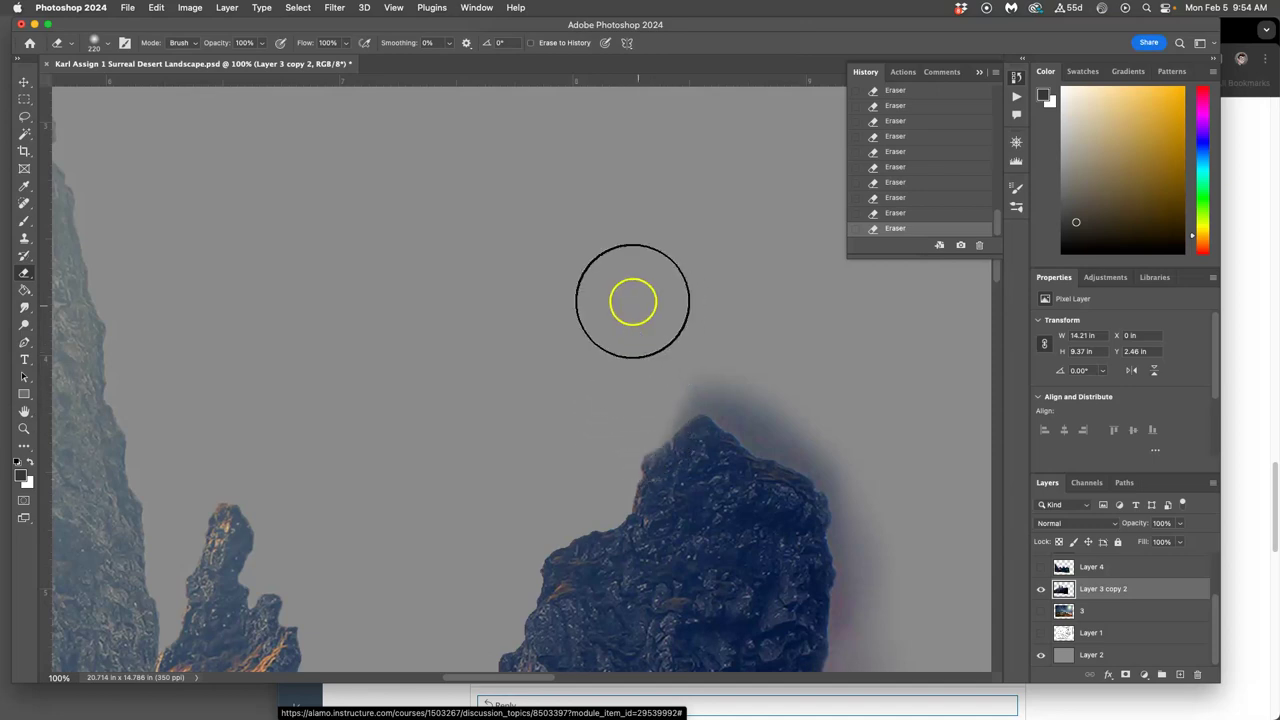
pyautogui.moveTo(436, 350); pyautogui.dragTo(299, 500)
pyautogui.moveTo(575, 255)
pyautogui.mouseDown()
pyautogui.moveTo(623, 234)
pyautogui.moveTo(600, 260)
pyautogui.mouseUp()
pyautogui.moveTo(466, 303)
pyautogui.mouseDown()
pyautogui.moveTo(429, 331)
pyautogui.moveTo(433, 347)
pyautogui.moveTo(423, 340)
pyautogui.mouseUp()
pyautogui.click(683, 240)
pyautogui.moveTo(686, 246)
pyautogui.mouseDown()
pyautogui.moveTo(611, 297)
pyautogui.moveTo(617, 368)
pyautogui.moveTo(579, 421)
pyautogui.moveTo(483, 469)
pyautogui.moveTo(386, 634)
pyautogui.moveTo(414, 595)
pyautogui.mouseUp()
pyautogui.press('super+z')
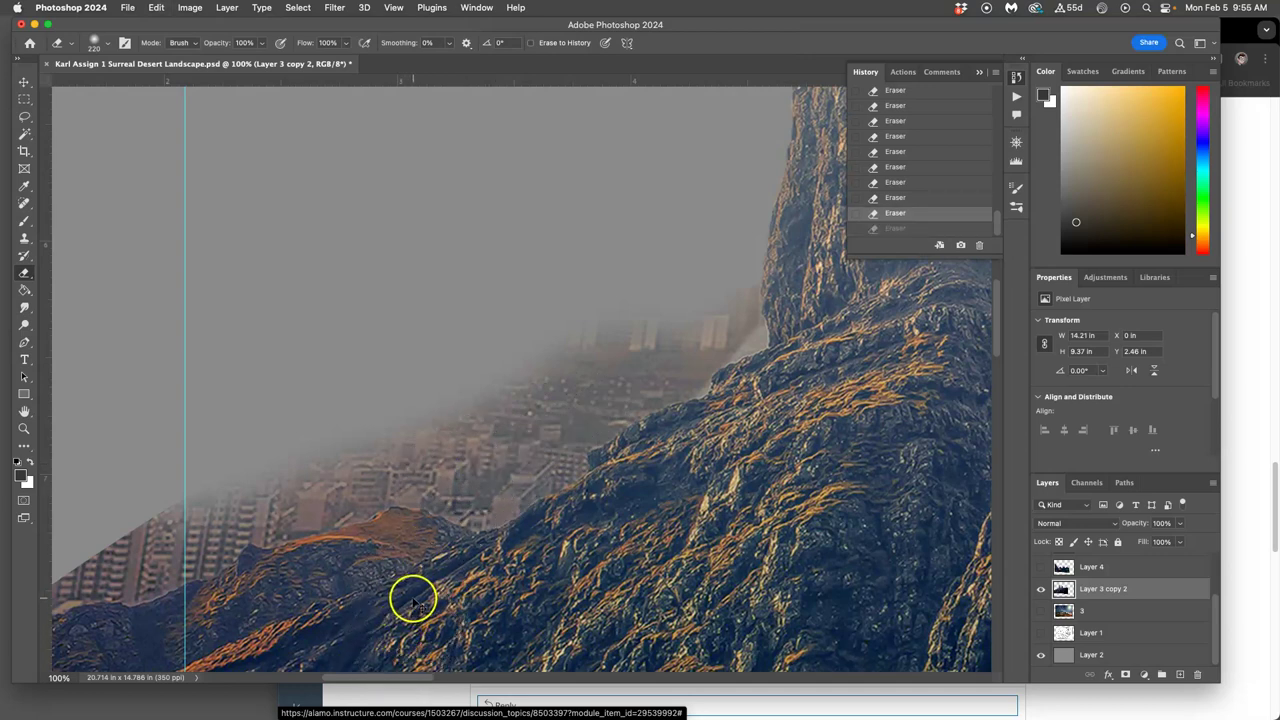
# - Switch the eraser to the Soft Round brush and try fading the foggy city area, then undo it
pyautogui.click(108, 45)
pyautogui.moveTo(170, 198); pyautogui.dragTo(171, 190)
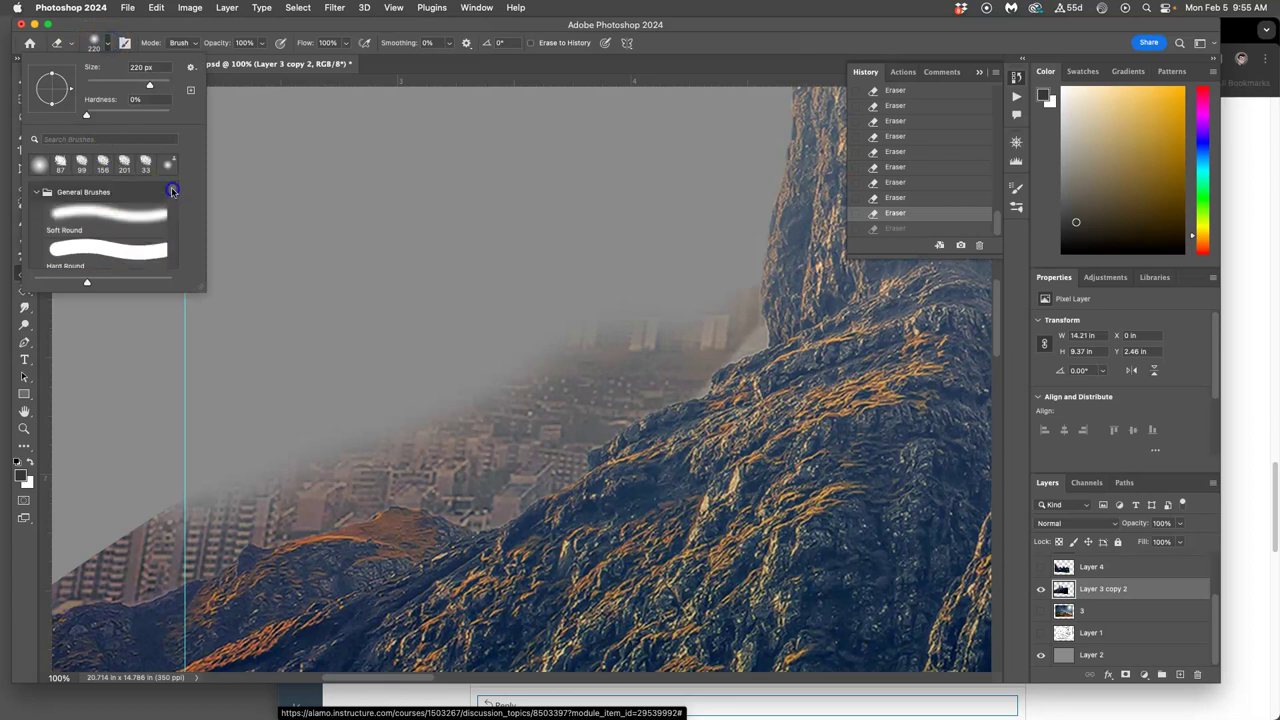
pyautogui.click(143, 210)
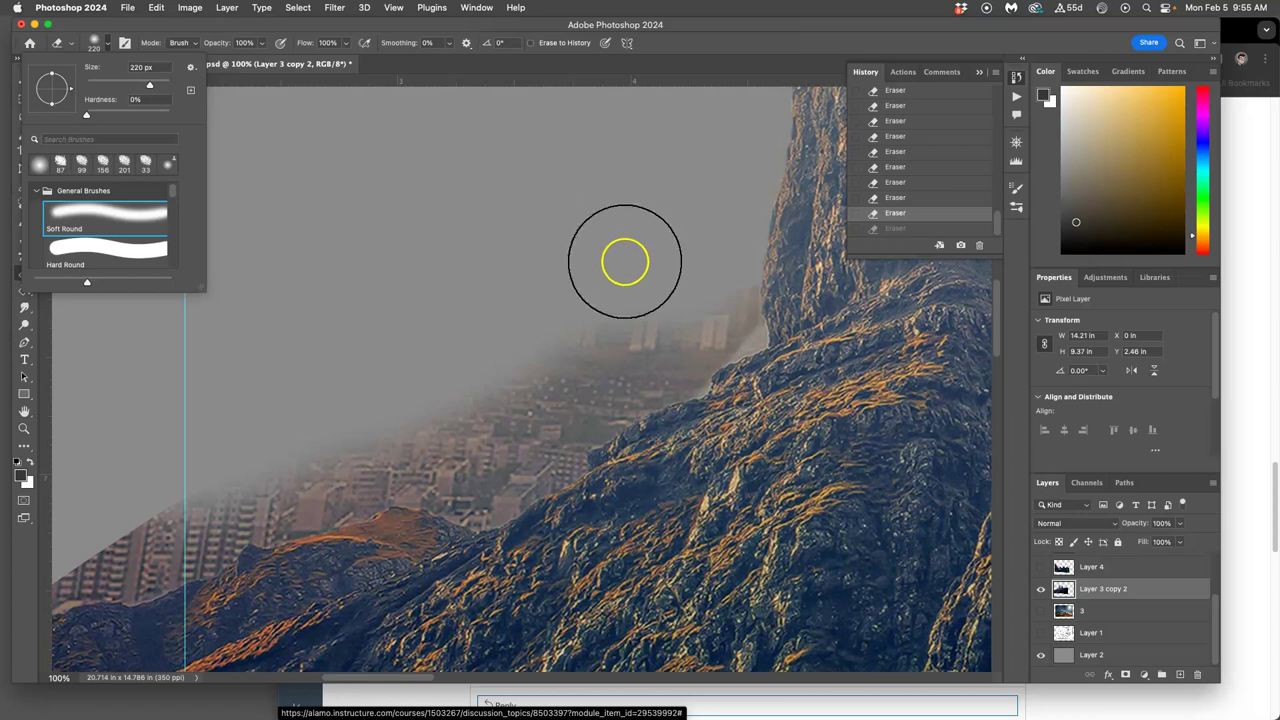
pyautogui.click(560, 349)
pyautogui.moveTo(560, 349)
pyautogui.mouseDown()
pyautogui.moveTo(400, 445)
pyautogui.moveTo(577, 367)
pyautogui.moveTo(614, 336)
pyautogui.moveTo(544, 388)
pyautogui.moveTo(391, 437)
pyautogui.mouseUp()
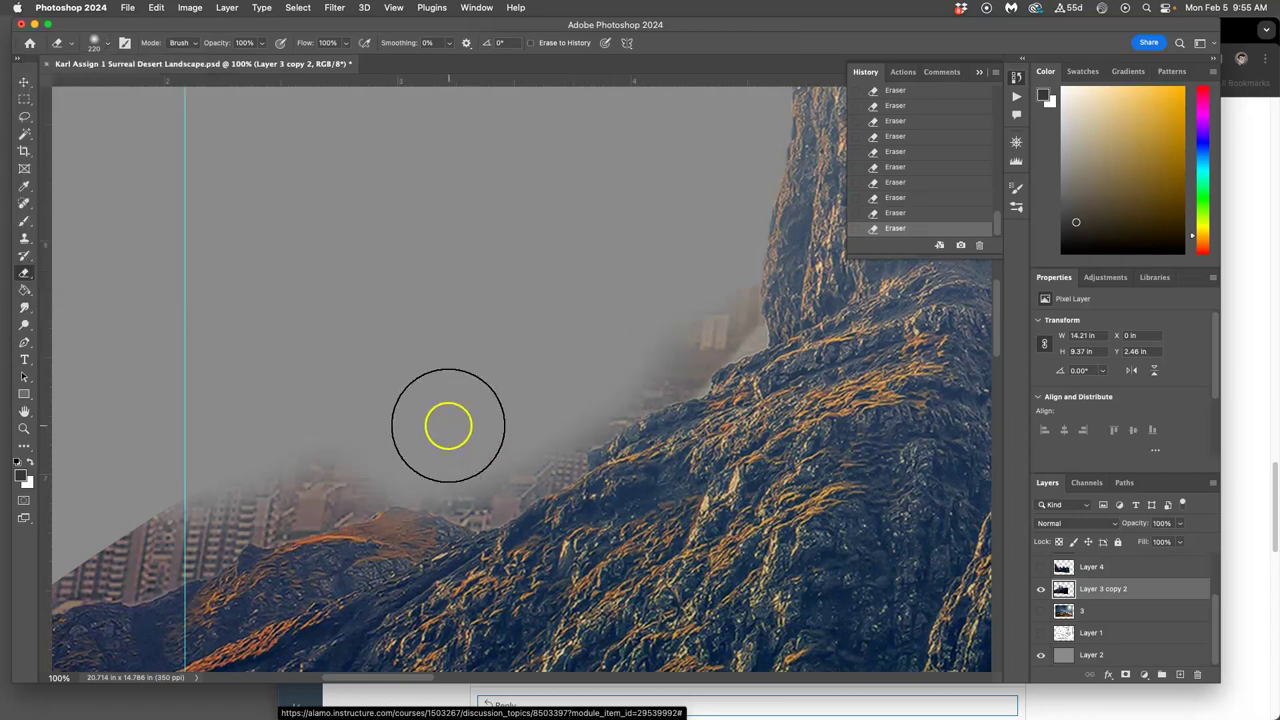
pyautogui.press('super+z')
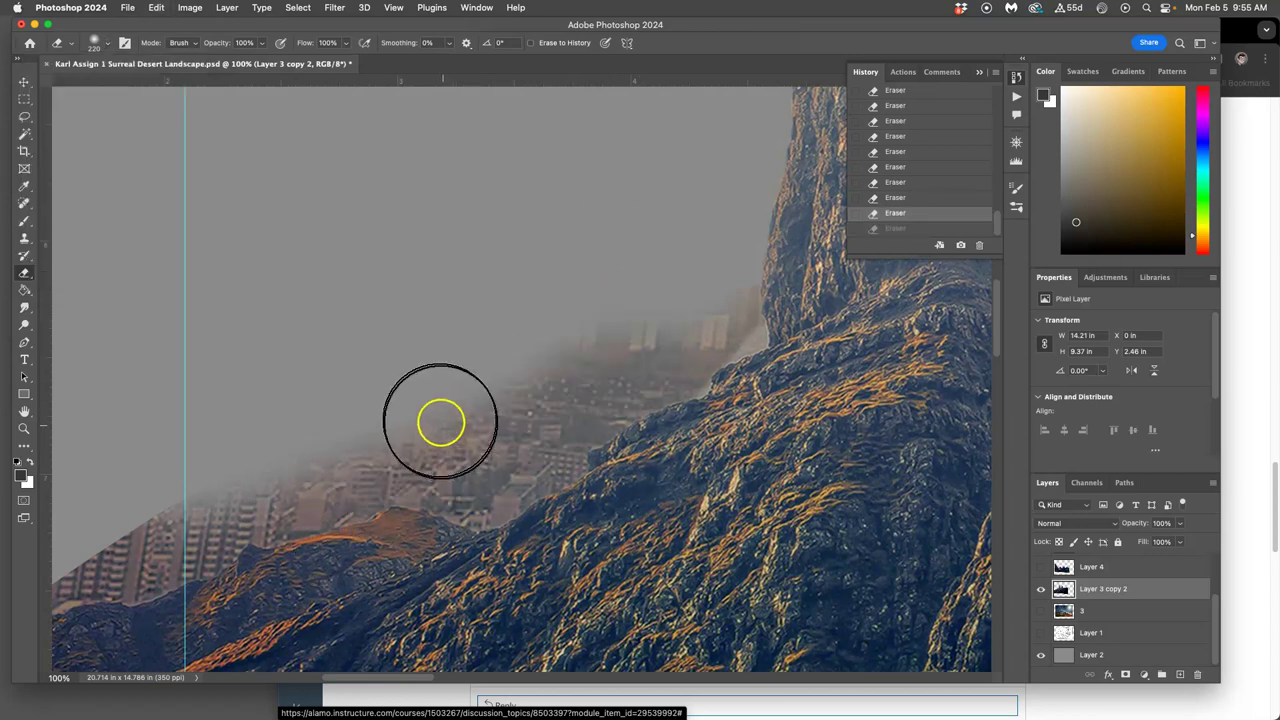
# - Adjust the eraser brush settings and erase fog near the rock edge
pyautogui.click(107, 44)
pyautogui.scroll(-3, 175, 195)
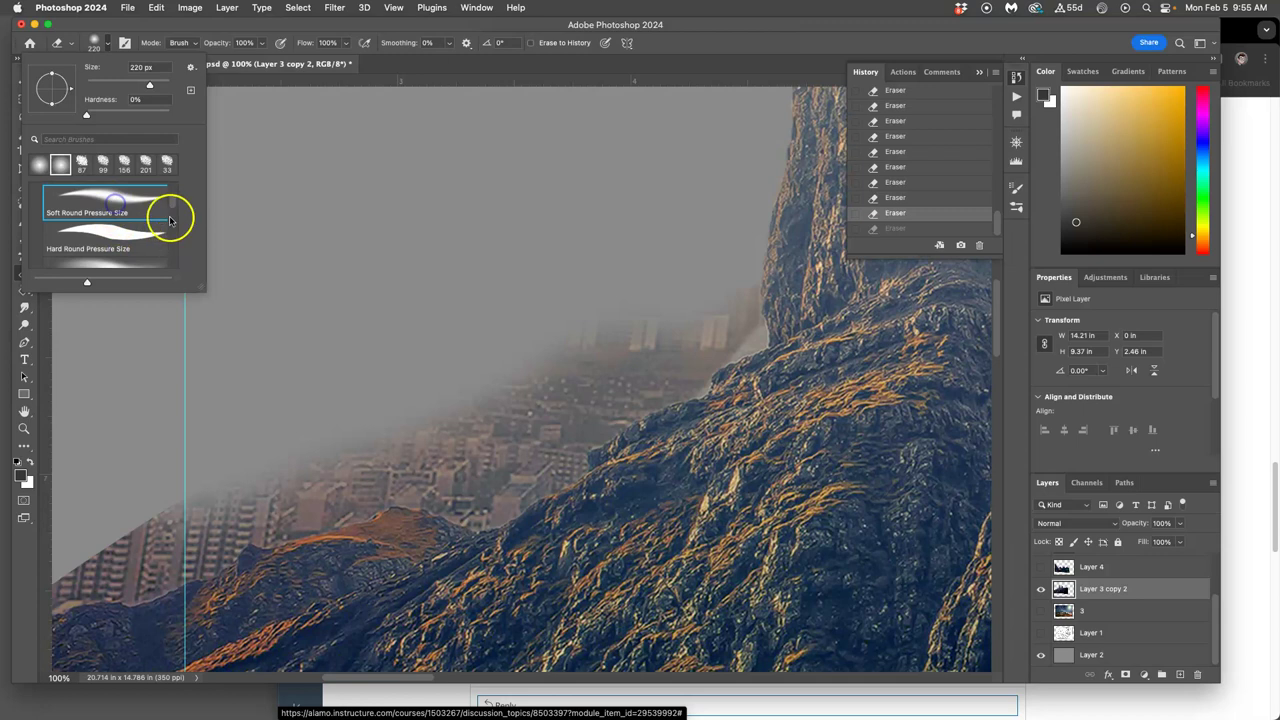
pyautogui.click(604, 308)
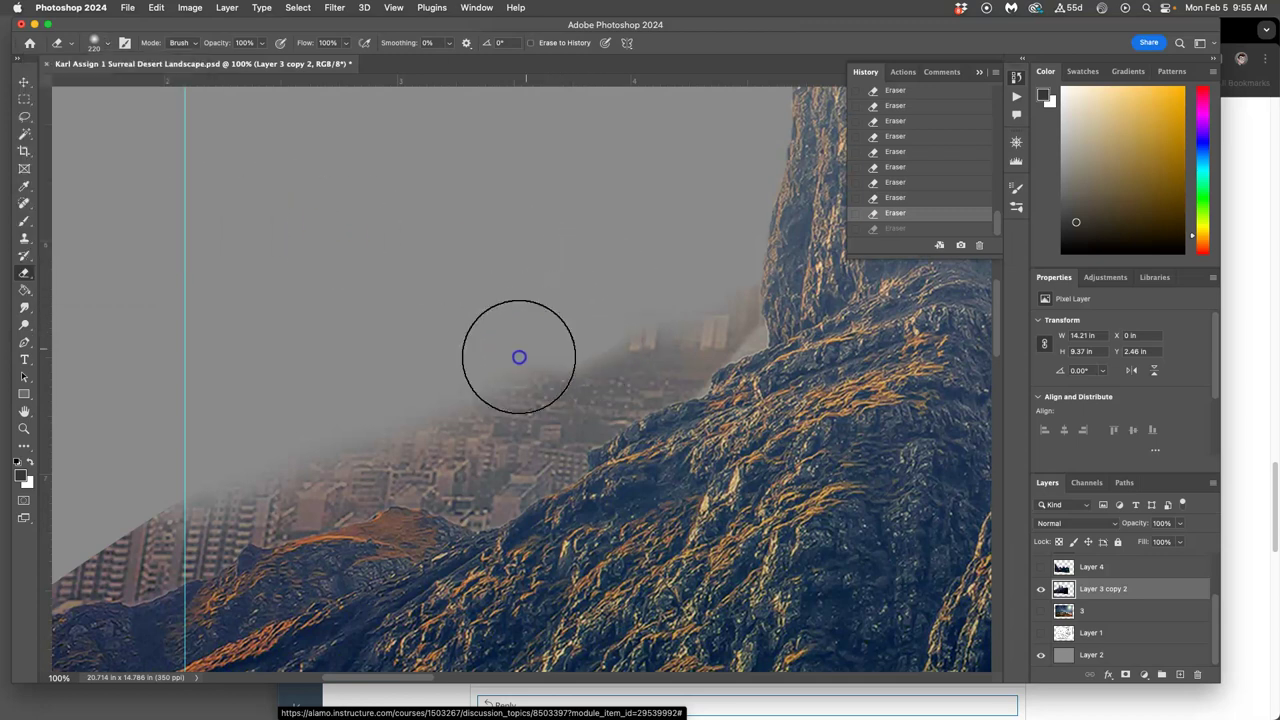
pyautogui.moveTo(710, 267); pyautogui.dragTo(731, 266)
pyautogui.click(106, 42)
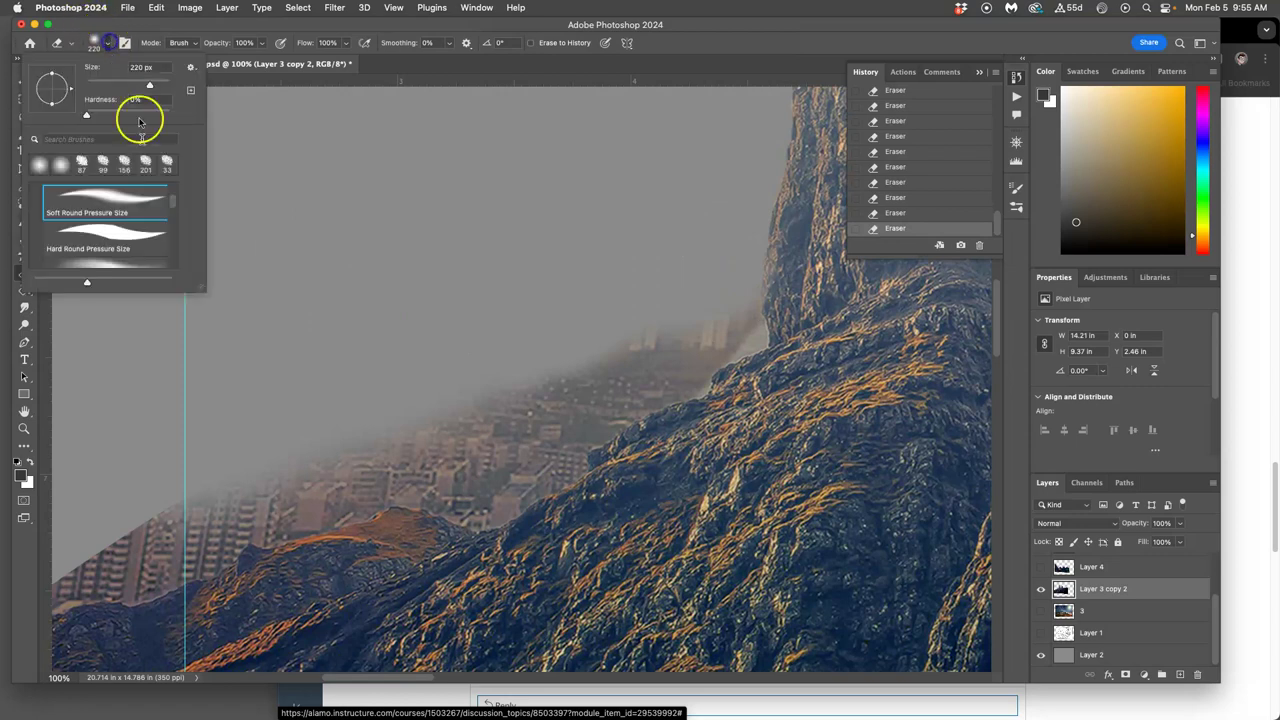
pyautogui.moveTo(167, 215); pyautogui.dragTo(173, 203)
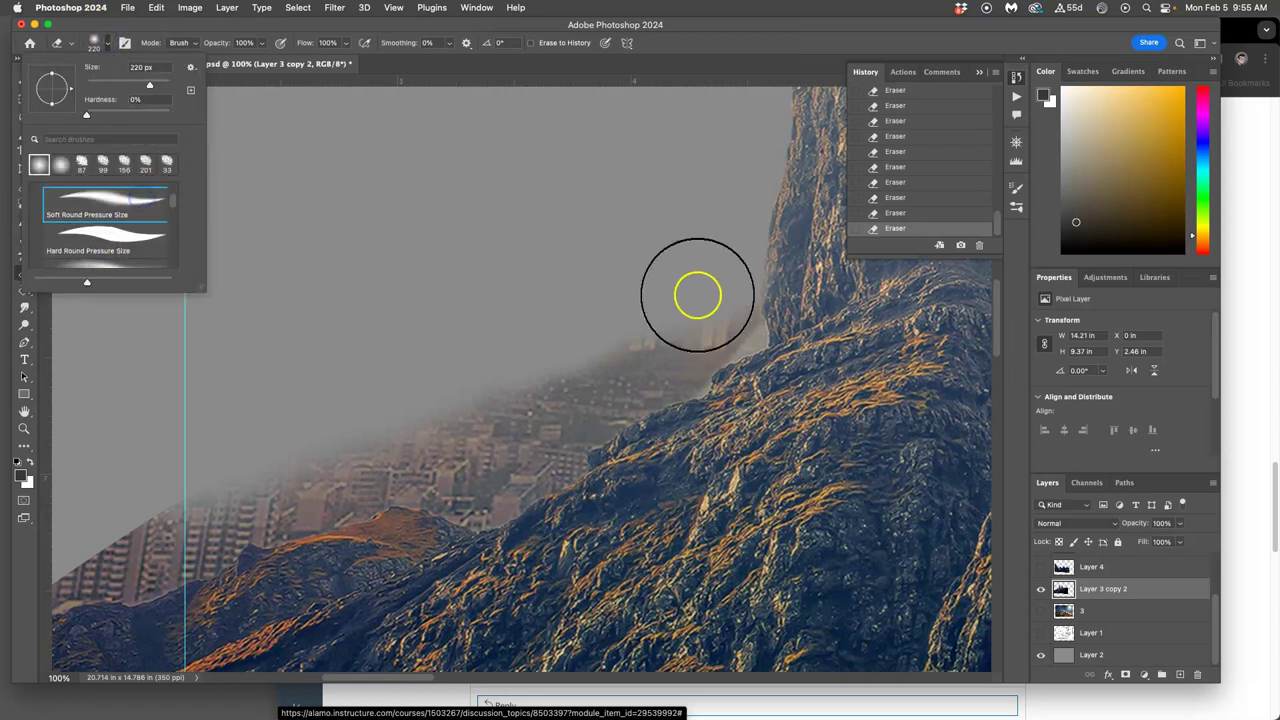
pyautogui.click(650, 320)
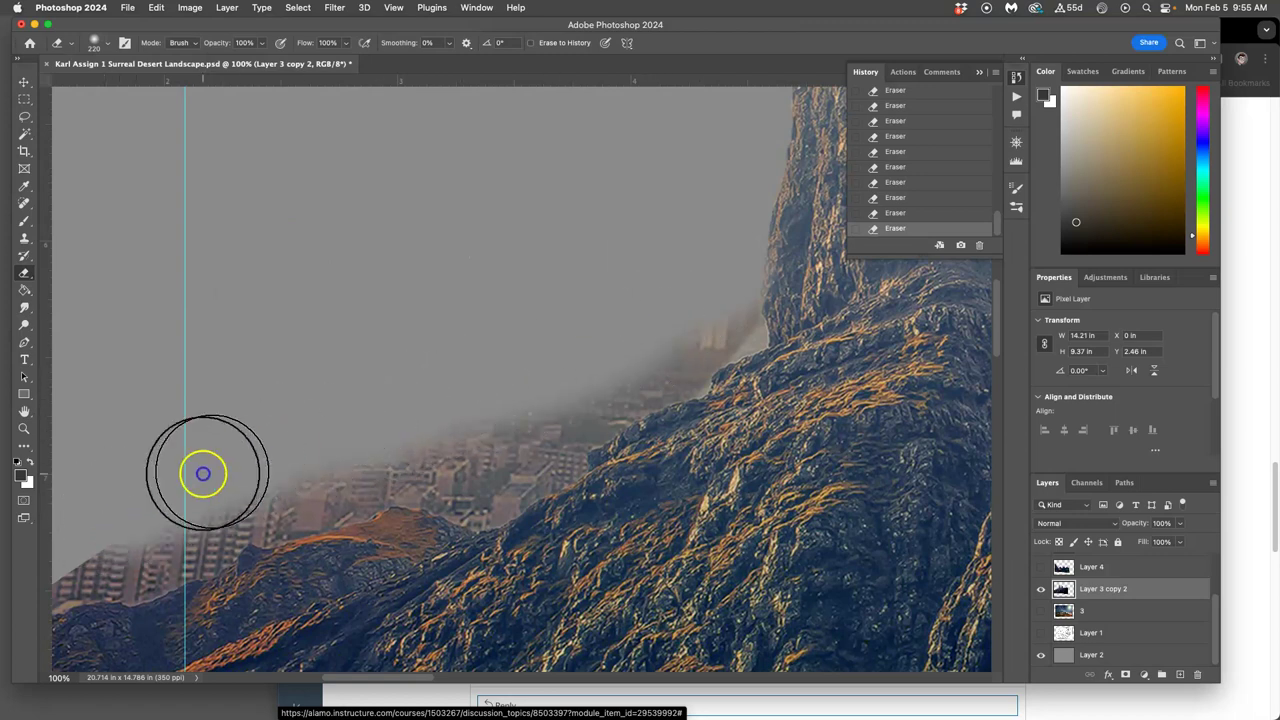
# - Dab away fog across the slope and above the buildings
pyautogui.moveTo(277, 431); pyautogui.dragTo(505, 286)
pyautogui.click(451, 334)
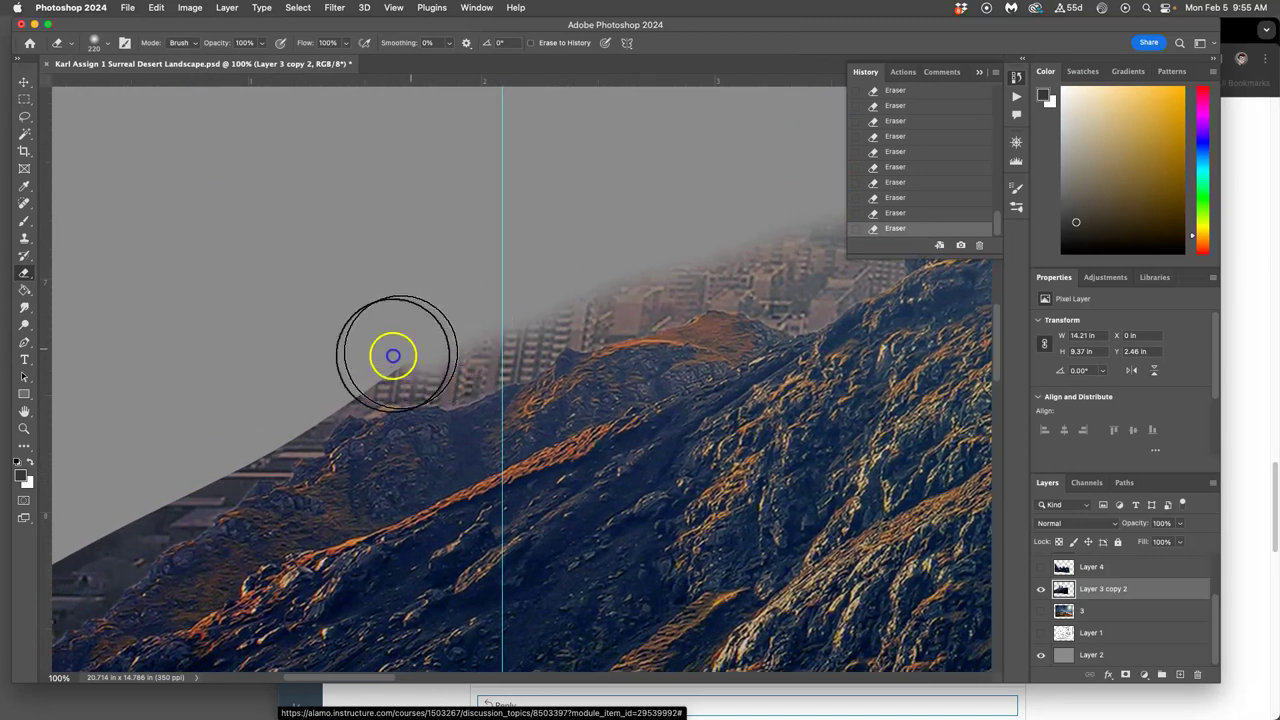
pyautogui.click(228, 423)
pyautogui.click(323, 346)
pyautogui.click(449, 271)
pyautogui.moveTo(449, 271)
pyautogui.mouseDown()
pyautogui.moveTo(400, 337)
pyautogui.moveTo(322, 348)
pyautogui.moveTo(411, 289)
pyautogui.moveTo(483, 291)
pyautogui.moveTo(375, 458)
pyautogui.mouseUp()
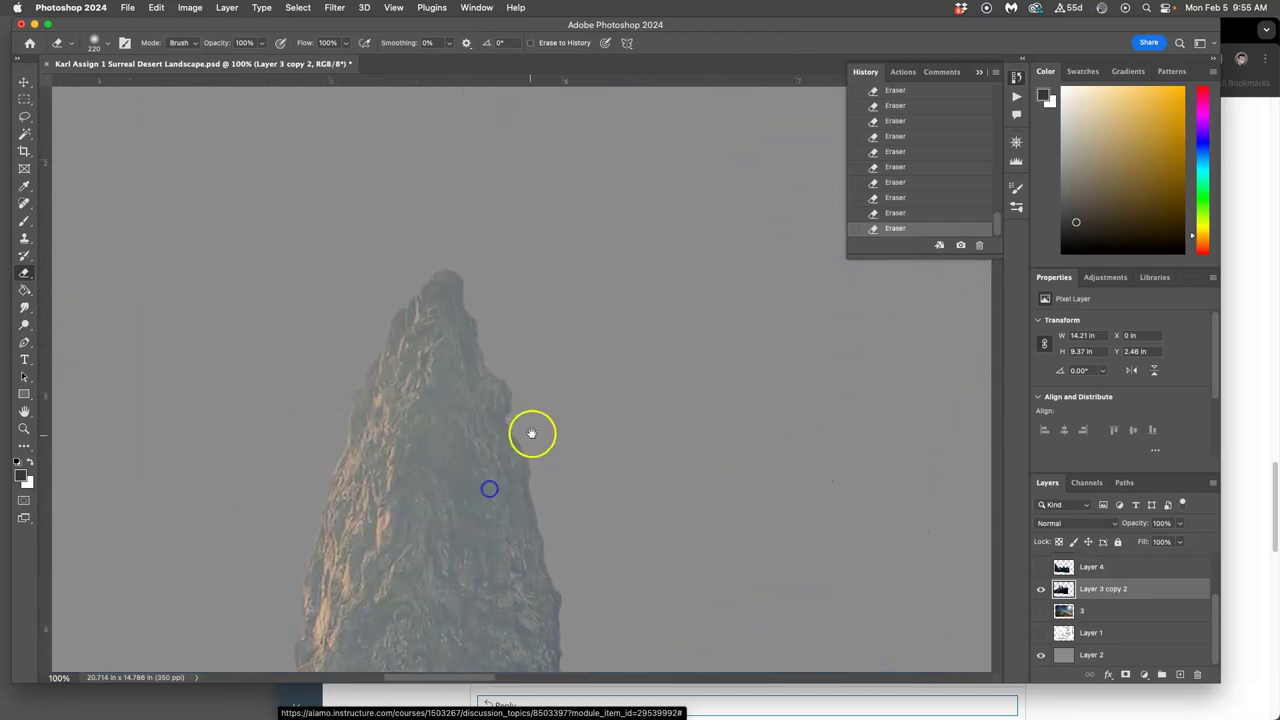
pyautogui.moveTo(511, 391); pyautogui.dragTo(317, 283)
# - Lower the eraser opacity and lightly erase haze above and beside the rock peak
pyautogui.moveTo(291, 361); pyautogui.dragTo(203, 274)
pyautogui.click(215, 42)
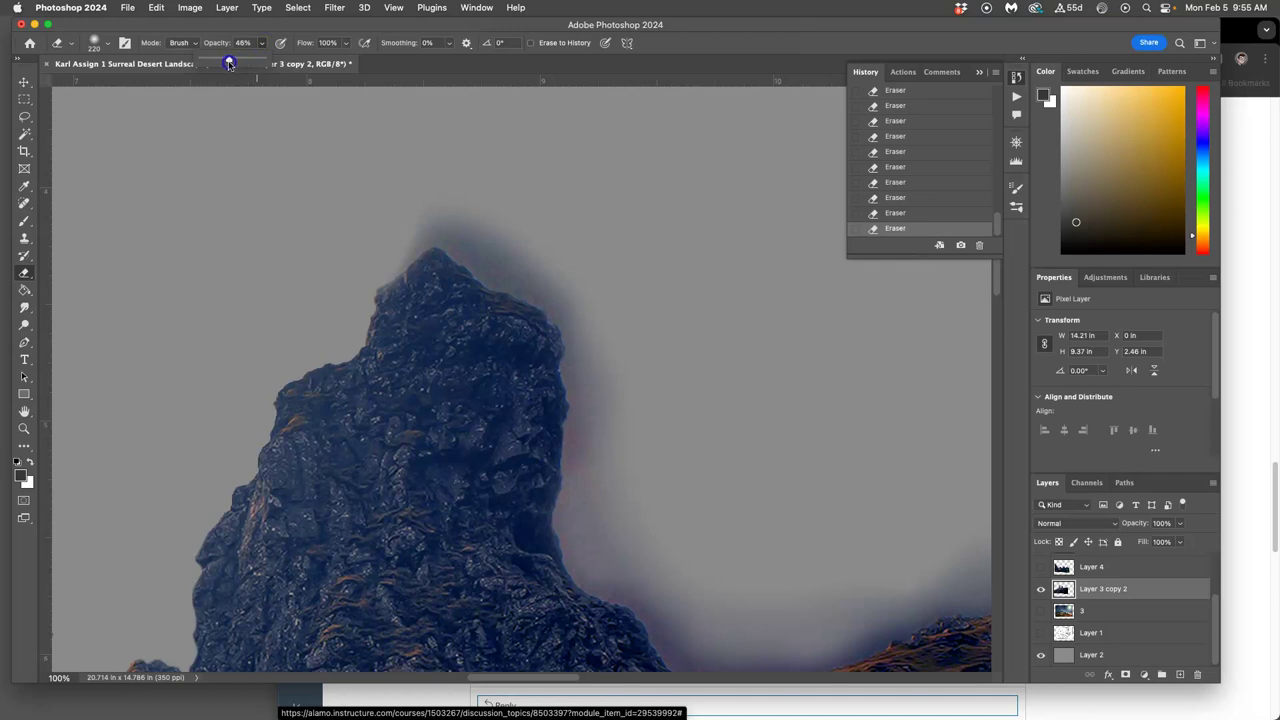
pyautogui.click(287, 84)
pyautogui.click(486, 189)
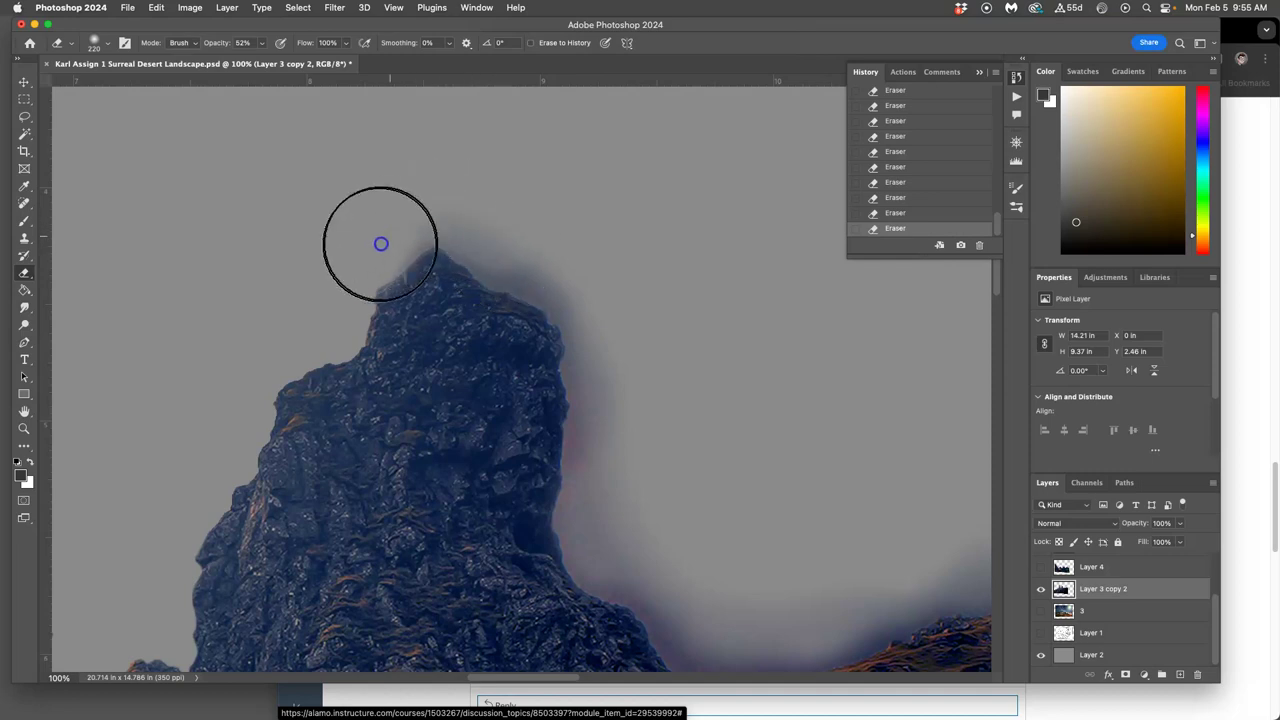
pyautogui.click(500, 251)
pyautogui.click(863, 429)
# - Show the starry sky layer and soften the rock's right edge into the sky
pyautogui.click(1080, 645)
pyautogui.click(1040, 609)
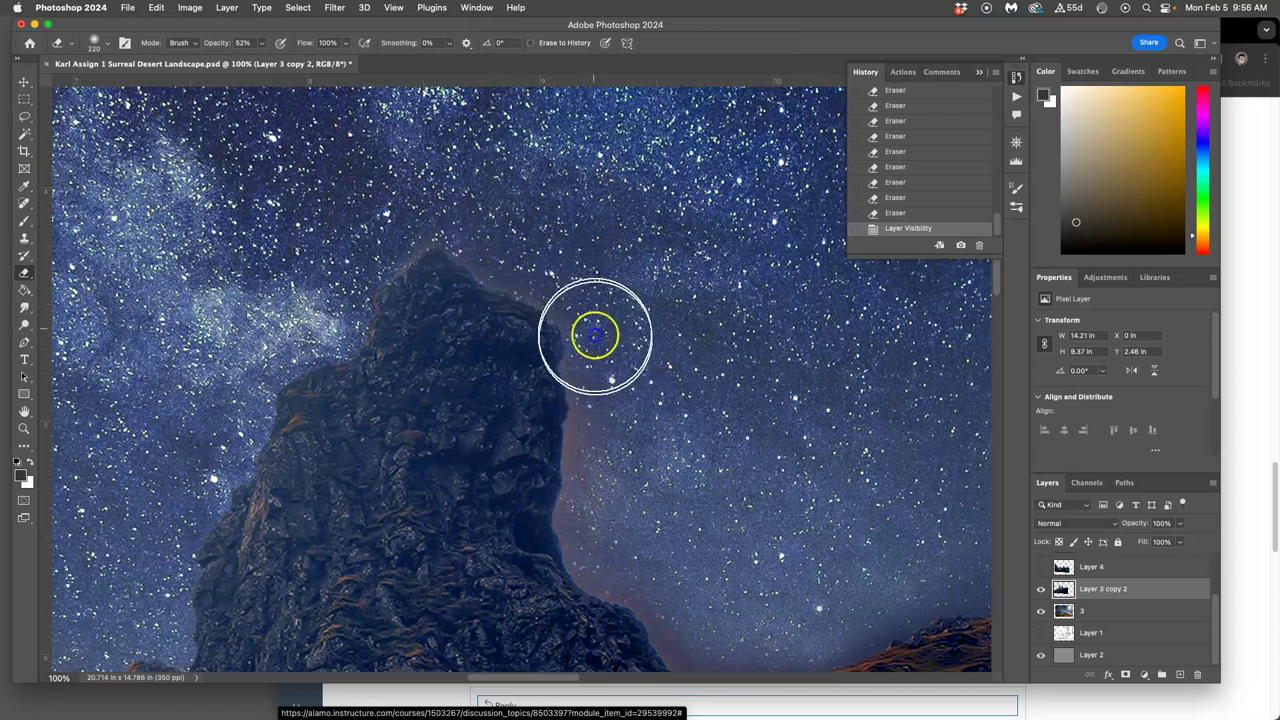
pyautogui.moveTo(582, 502); pyautogui.dragTo(600, 432)
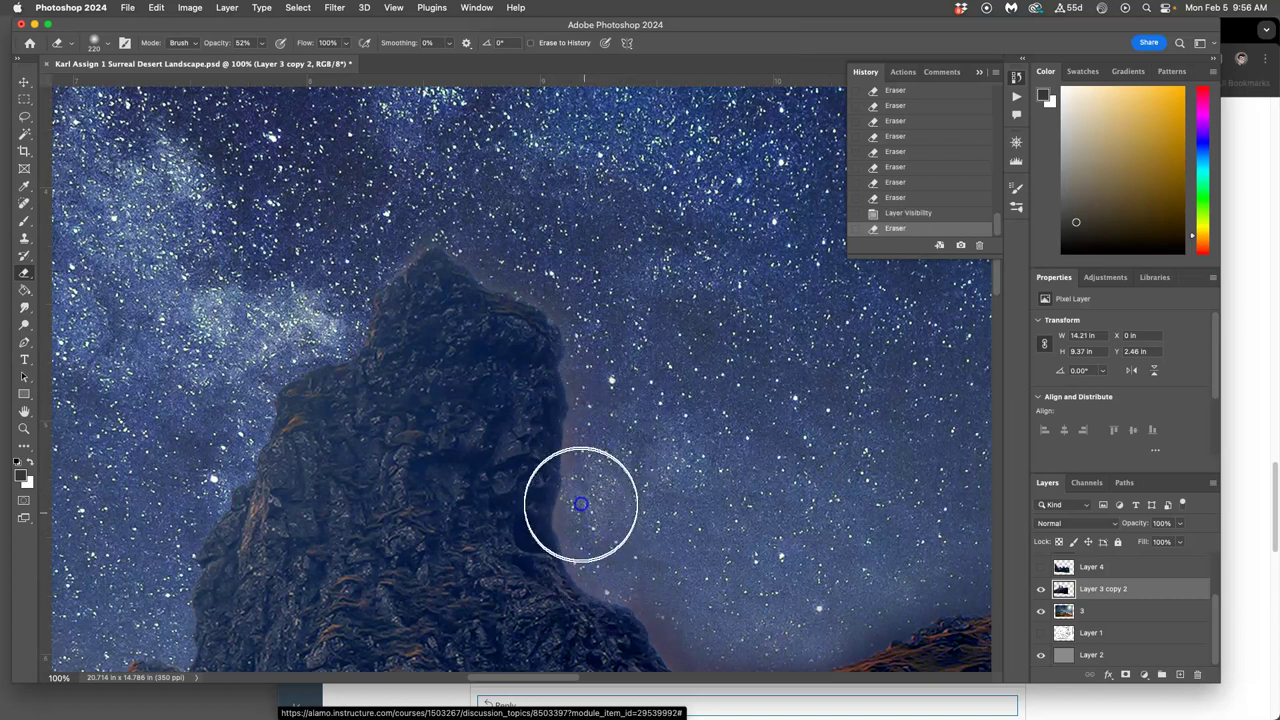
pyautogui.moveTo(583, 495); pyautogui.dragTo(591, 414)
pyautogui.moveTo(680, 471)
pyautogui.mouseDown()
pyautogui.moveTo(689, 446)
pyautogui.moveTo(585, 262)
pyautogui.mouseUp()
pyautogui.press('space')
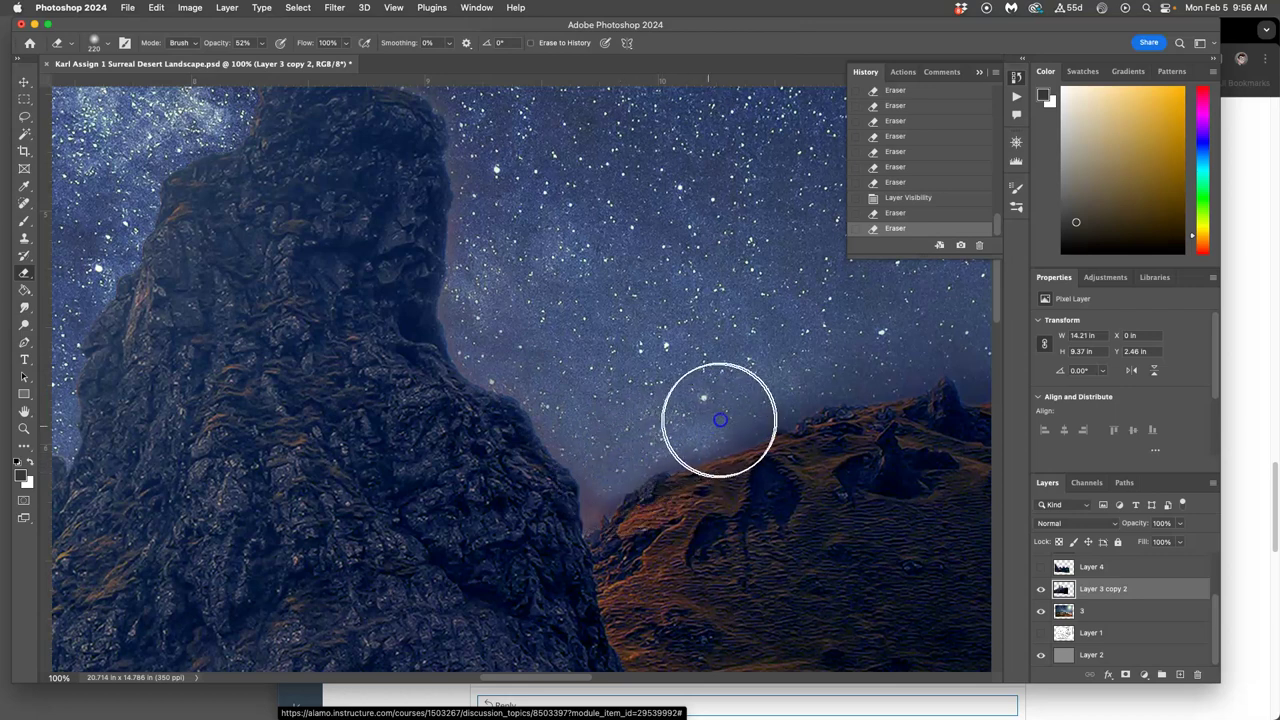
# - Redo the erase along the rock's right edge into the stars and down into the rock–hill gap
pyautogui.moveTo(723, 419); pyautogui.dragTo(703, 429)
pyautogui.press('super+z')
pyautogui.press('super+z')
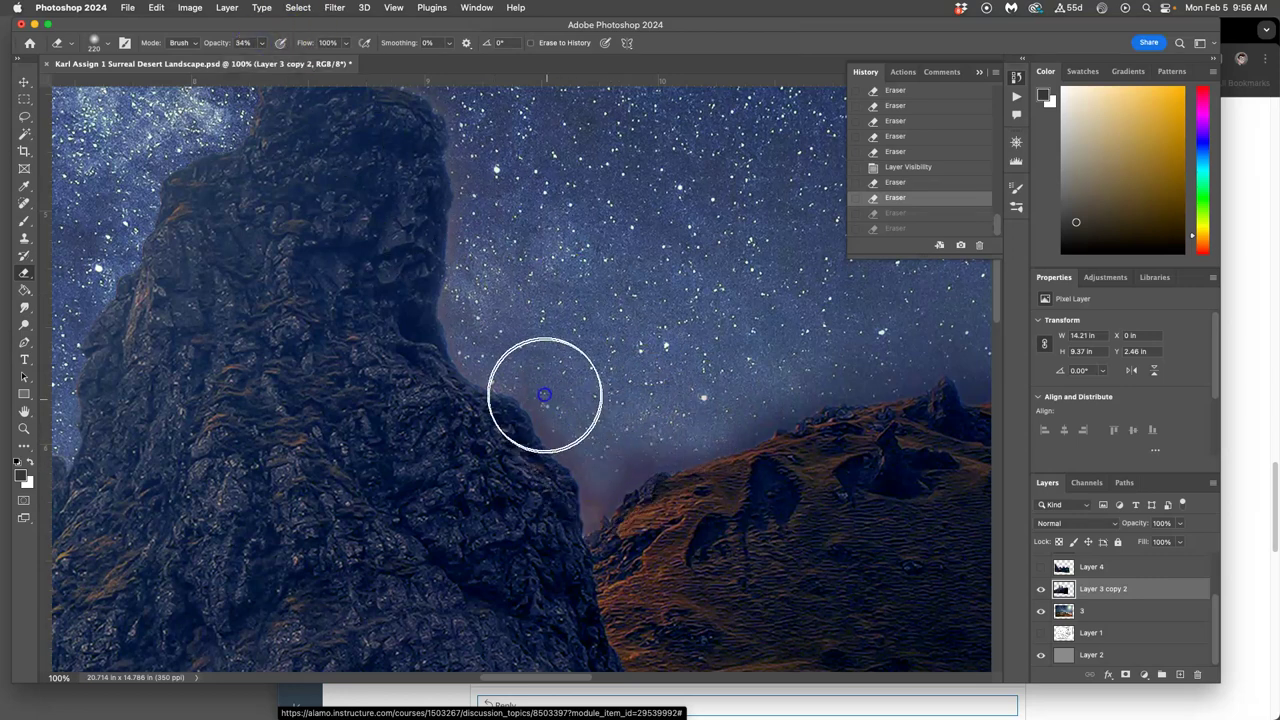
pyautogui.moveTo(542, 393); pyautogui.dragTo(554, 394)
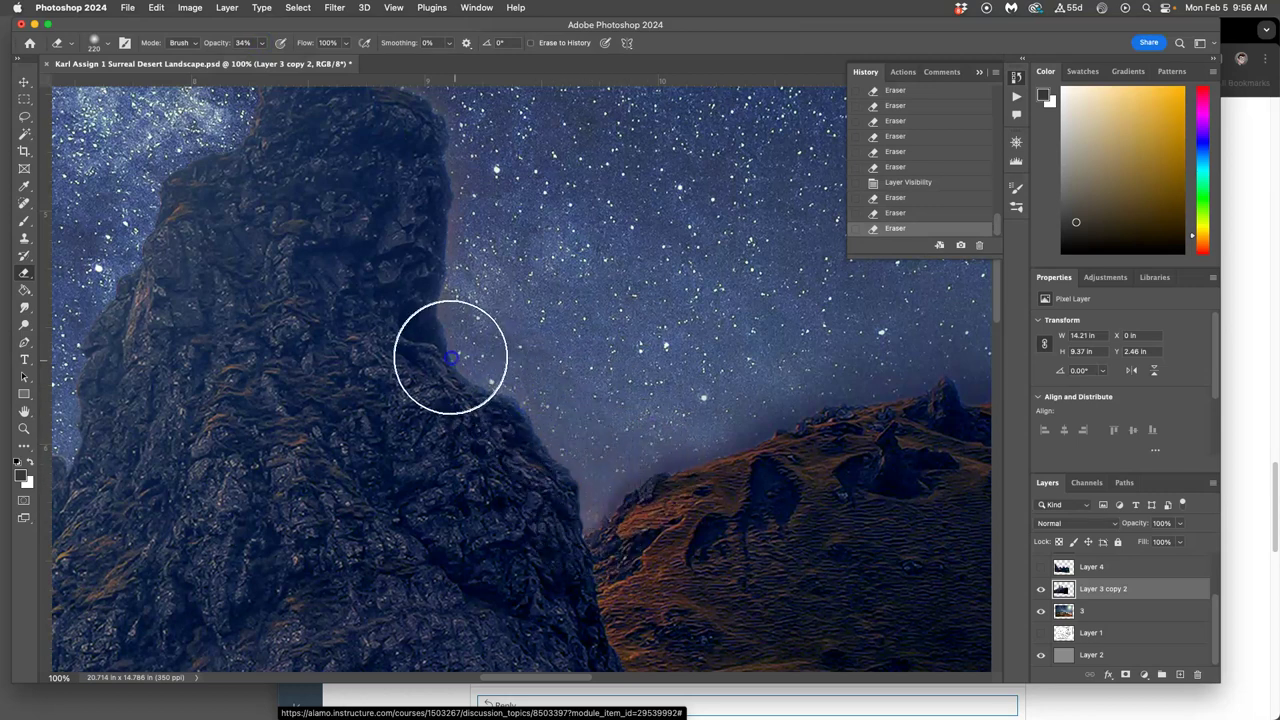
pyautogui.moveTo(463, 243); pyautogui.dragTo(477, 149)
pyautogui.moveTo(758, 391)
pyautogui.mouseDown()
pyautogui.moveTo(720, 429)
pyautogui.moveTo(611, 486)
pyautogui.moveTo(594, 517)
pyautogui.mouseUp()
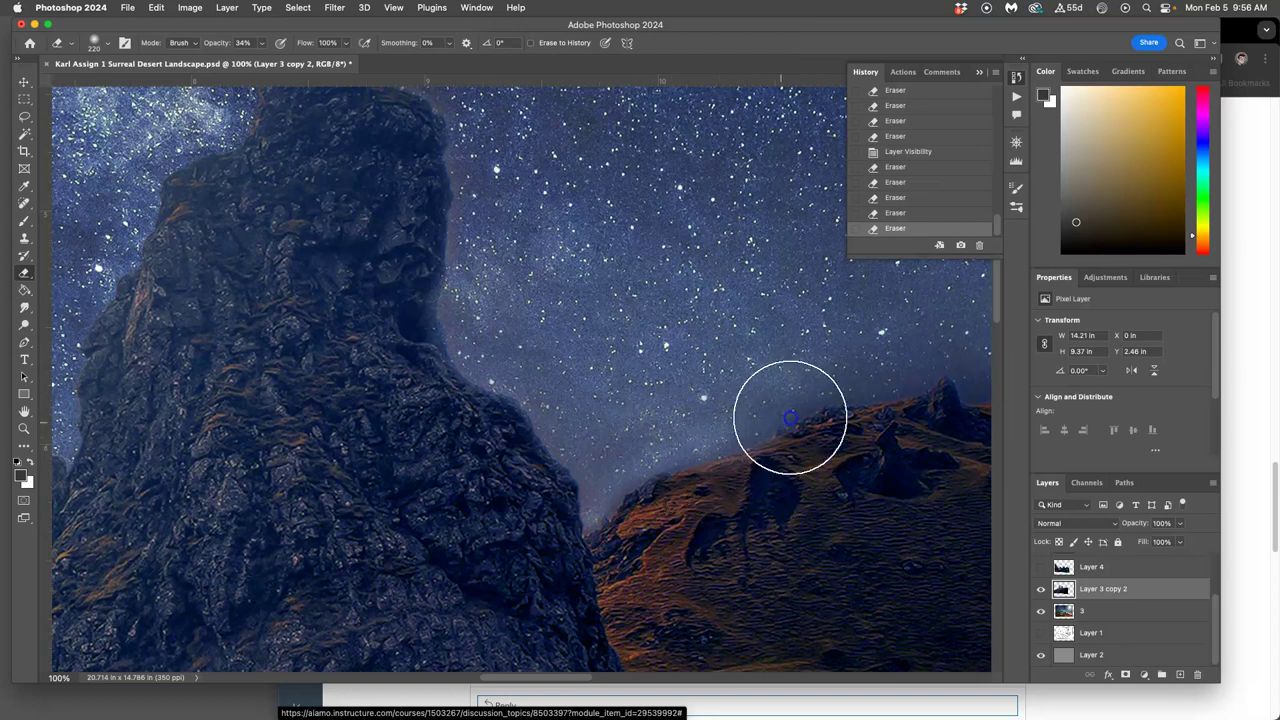
# - Fade the hill ridge and its peak softly into the sky above
pyautogui.moveTo(802, 412)
pyautogui.mouseDown()
pyautogui.moveTo(914, 357)
pyautogui.moveTo(895, 365)
pyautogui.moveTo(777, 334)
pyautogui.mouseUp()
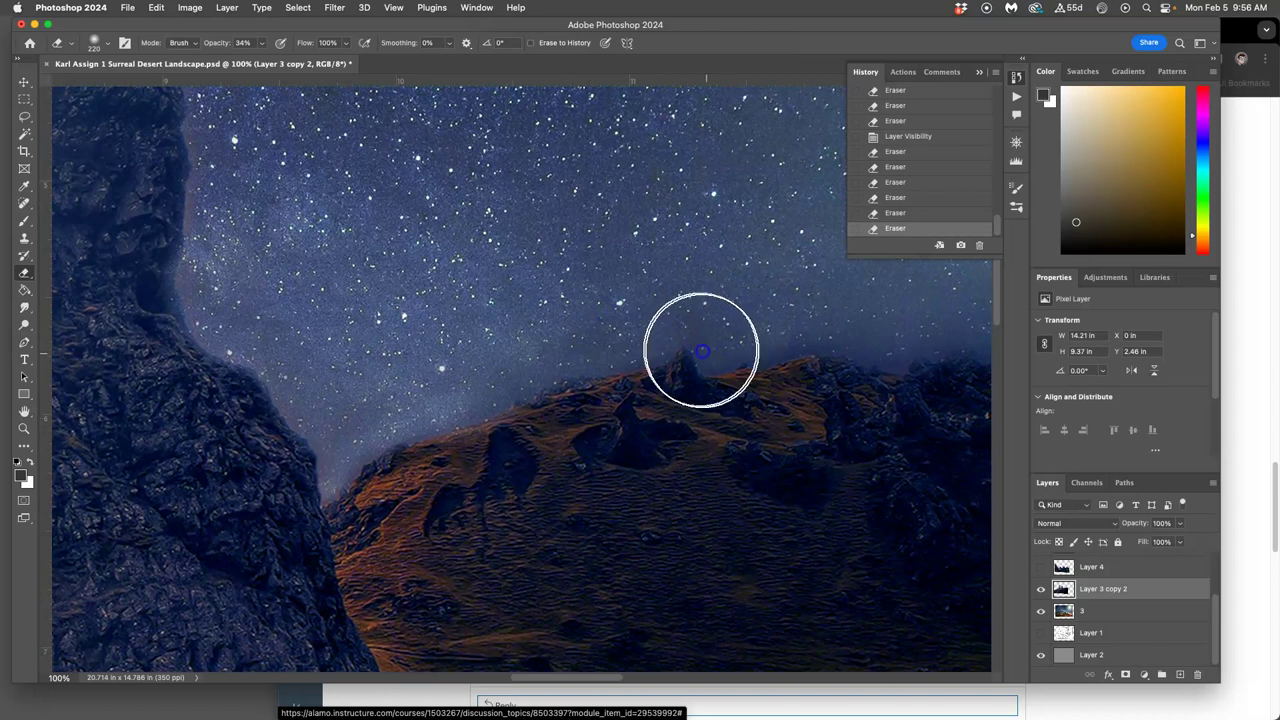
pyautogui.moveTo(695, 347); pyautogui.dragTo(455, 390)
pyautogui.moveTo(751, 332)
pyautogui.mouseDown()
pyautogui.moveTo(580, 305)
pyautogui.moveTo(541, 322)
pyautogui.mouseUp()
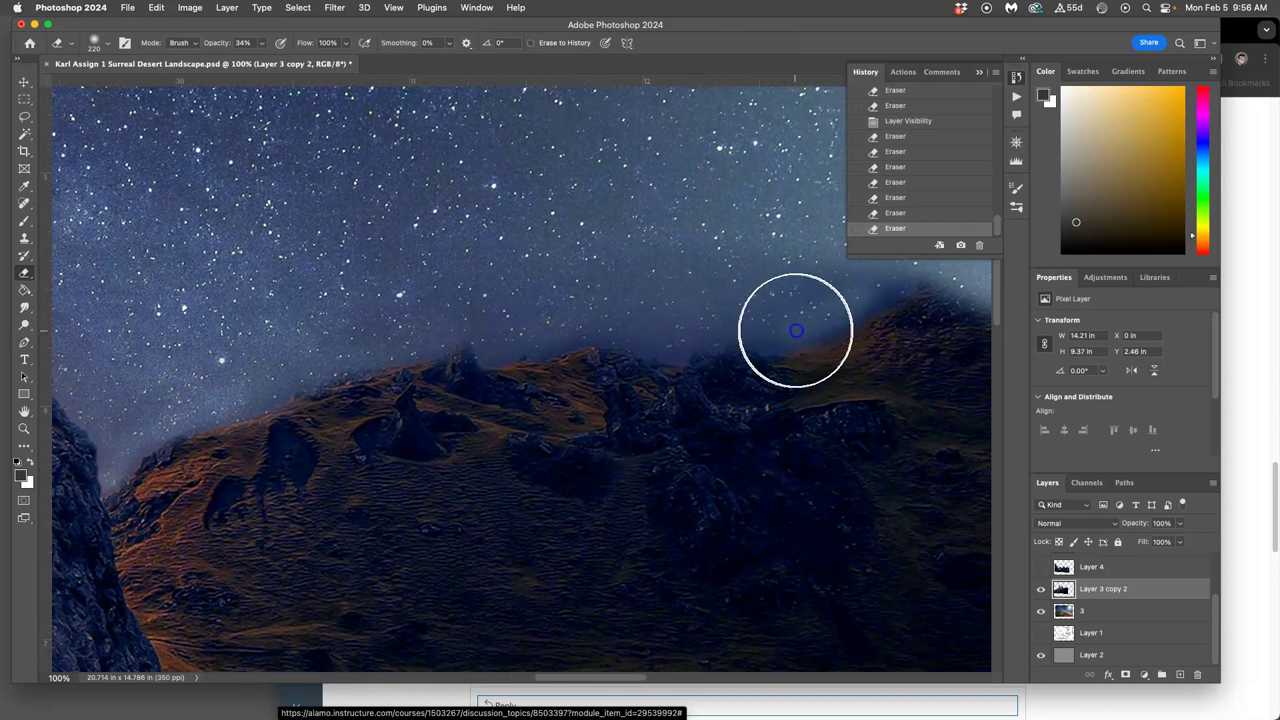
pyautogui.moveTo(802, 327)
pyautogui.mouseDown()
pyautogui.moveTo(936, 264)
pyautogui.moveTo(818, 301)
pyautogui.moveTo(771, 337)
pyautogui.mouseUp()
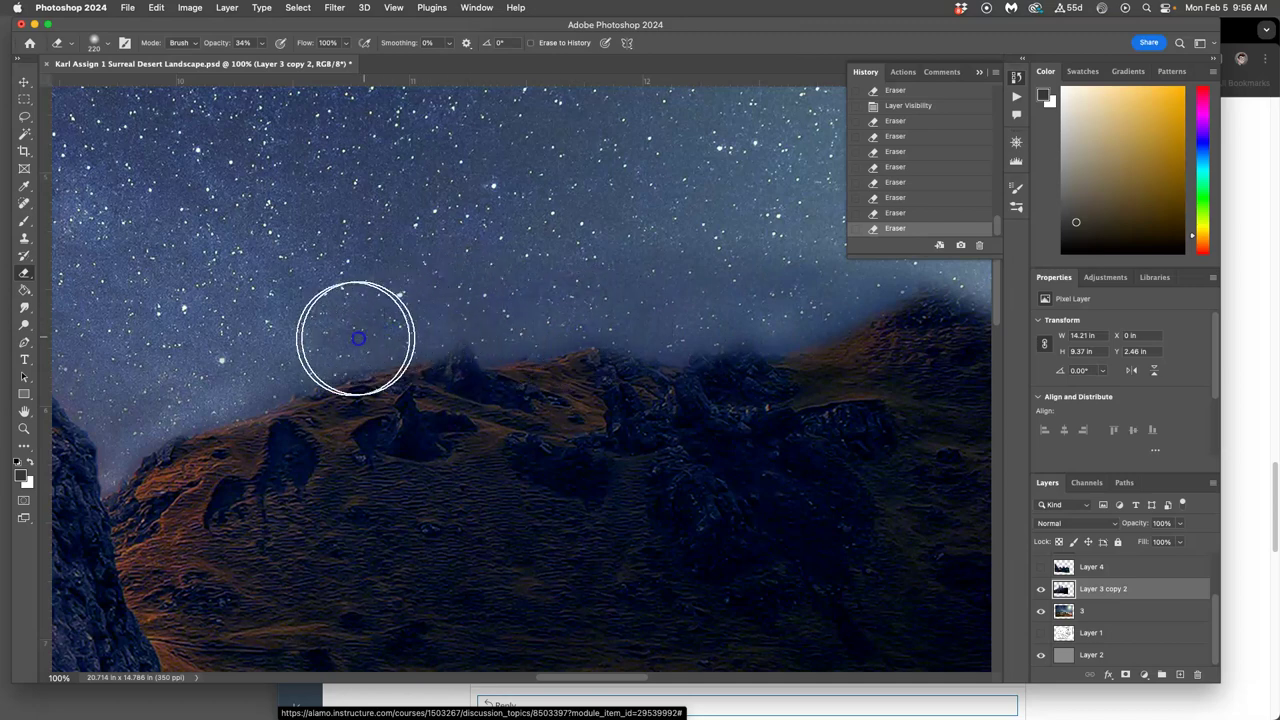
pyautogui.click(680, 314)
pyautogui.scroll(-5, 689, 300)
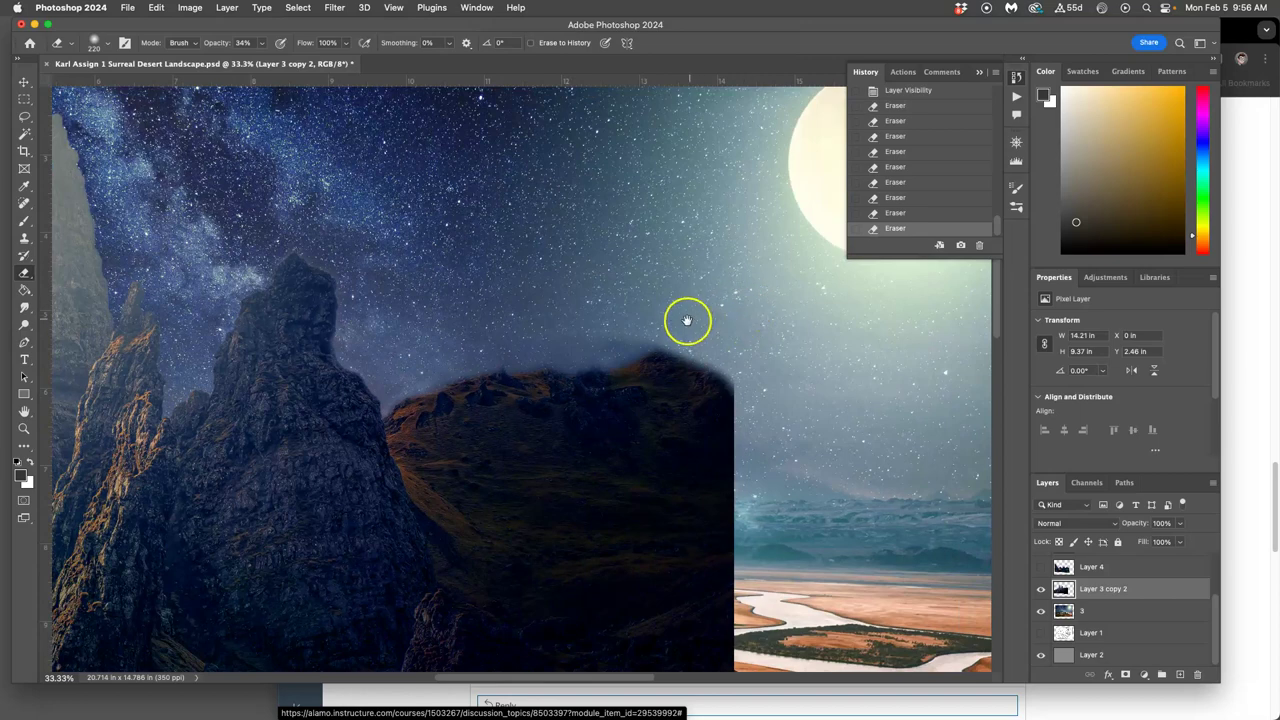
pyautogui.moveTo(654, 329)
pyautogui.mouseDown()
pyautogui.moveTo(803, 346)
pyautogui.moveTo(801, 358)
pyautogui.mouseUp()
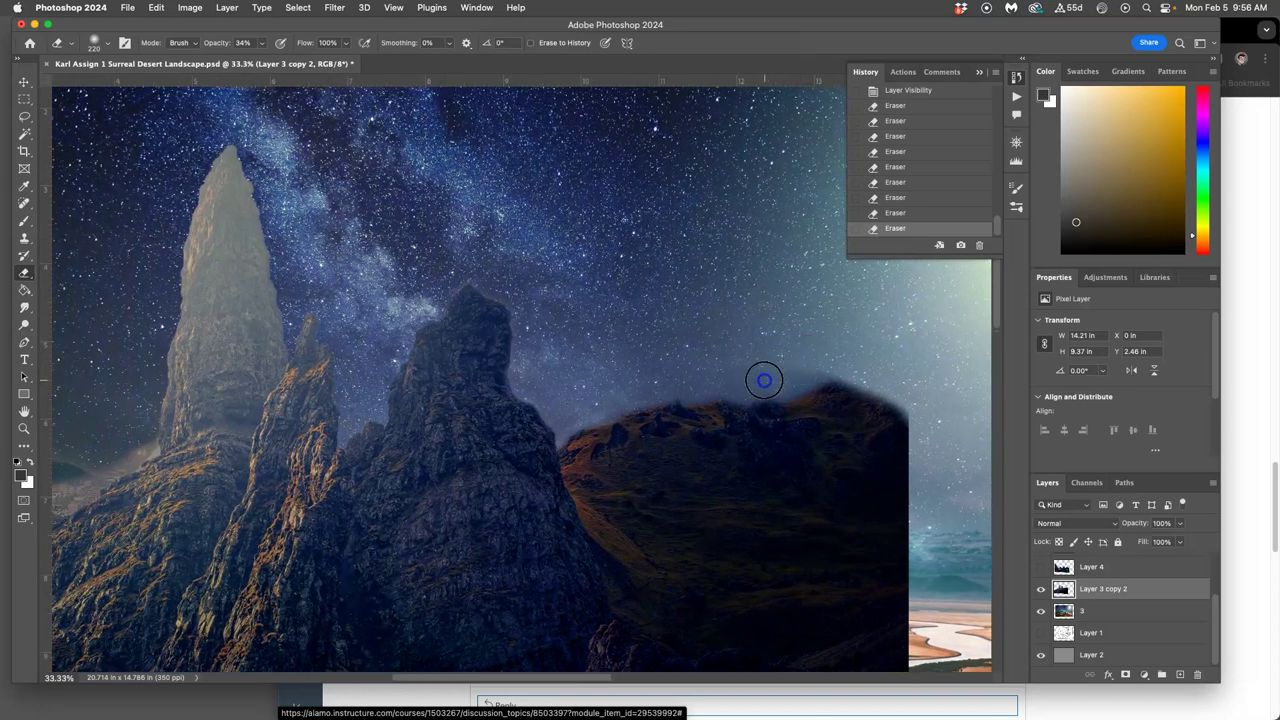
pyautogui.moveTo(546, 289); pyautogui.dragTo(726, 342)
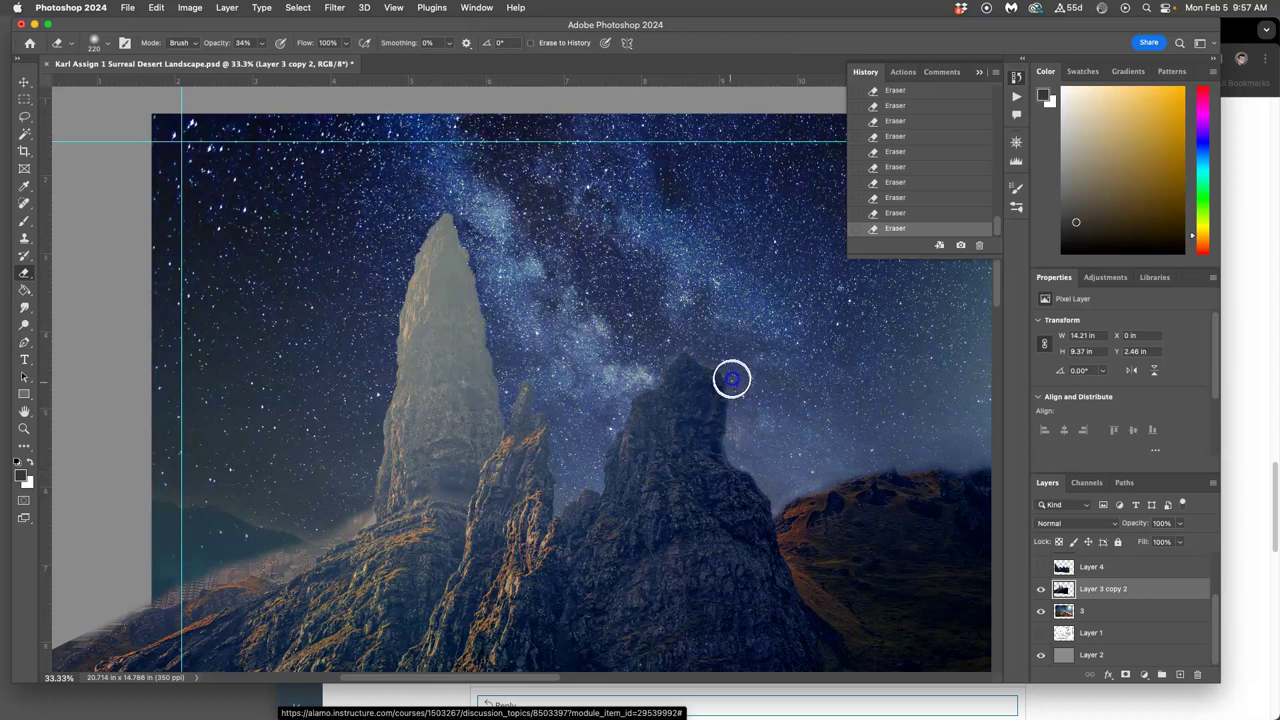
pyautogui.press('super+minus')
pyautogui.press('super+minus')
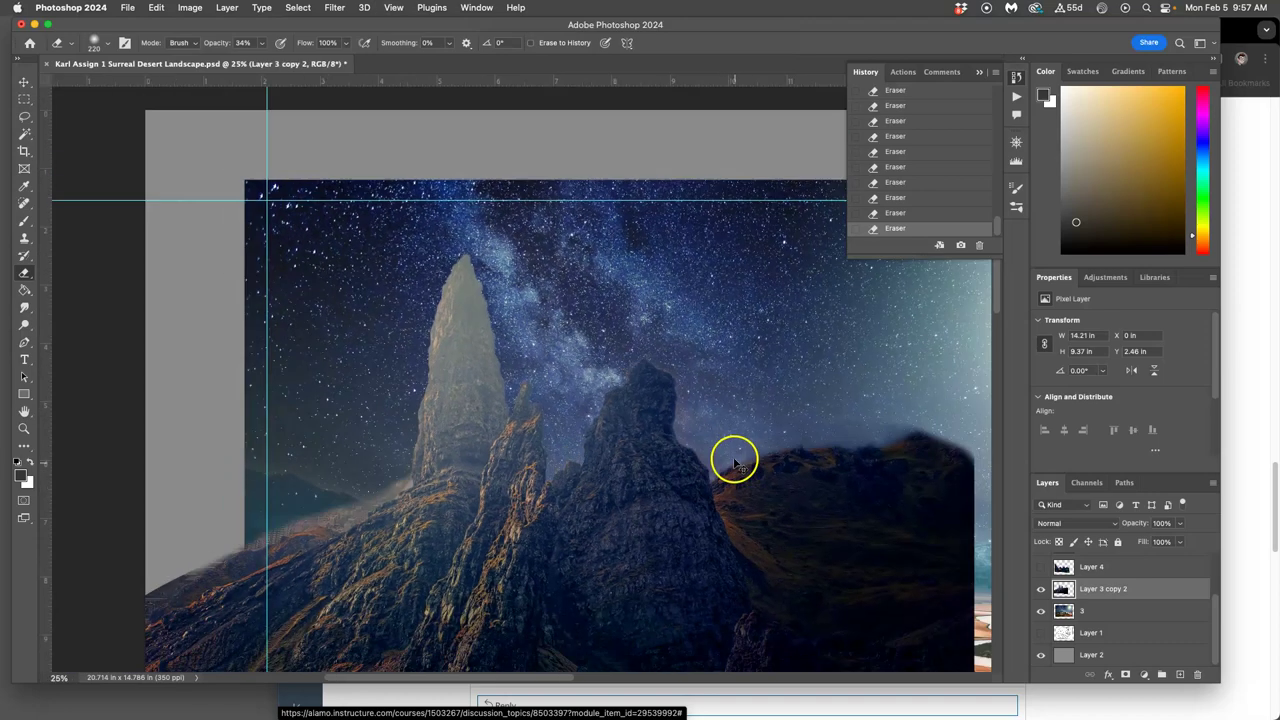
pyautogui.click(24, 117)
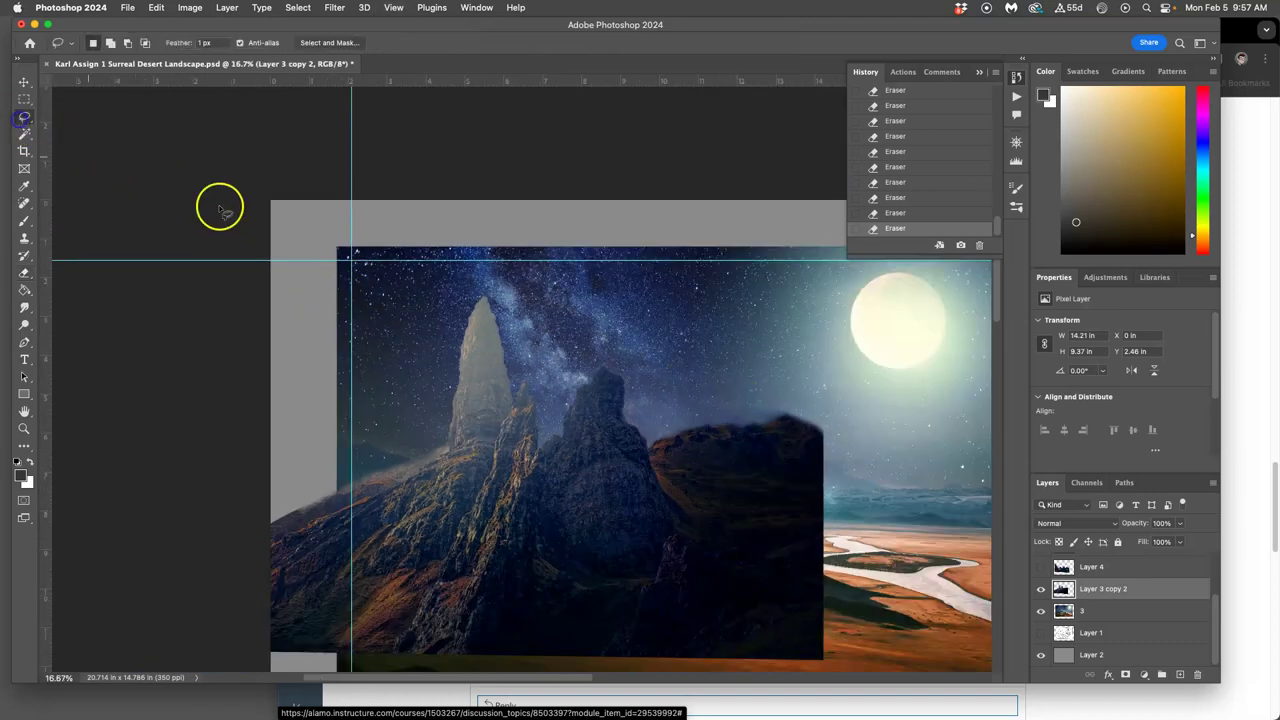
pyautogui.moveTo(443, 328); pyautogui.dragTo(413, 457)
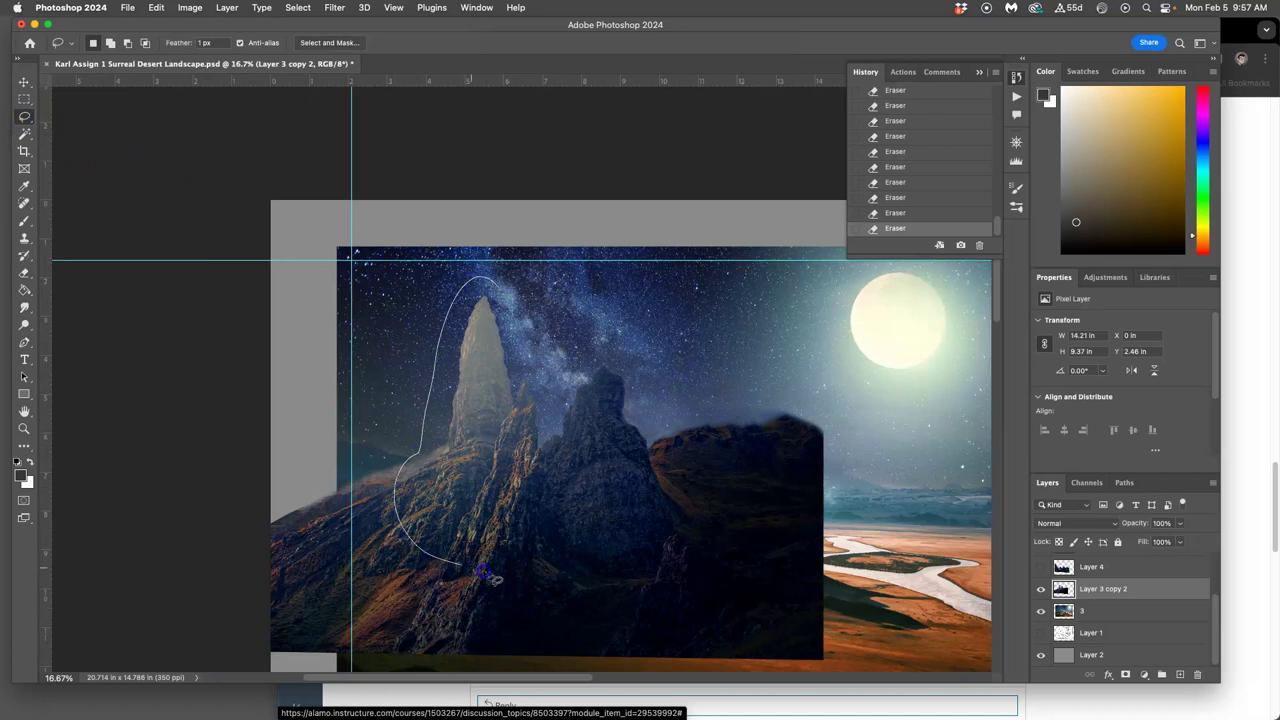
pyautogui.moveTo(552, 363); pyautogui.dragTo(550, 360)
pyautogui.click(190, 7)
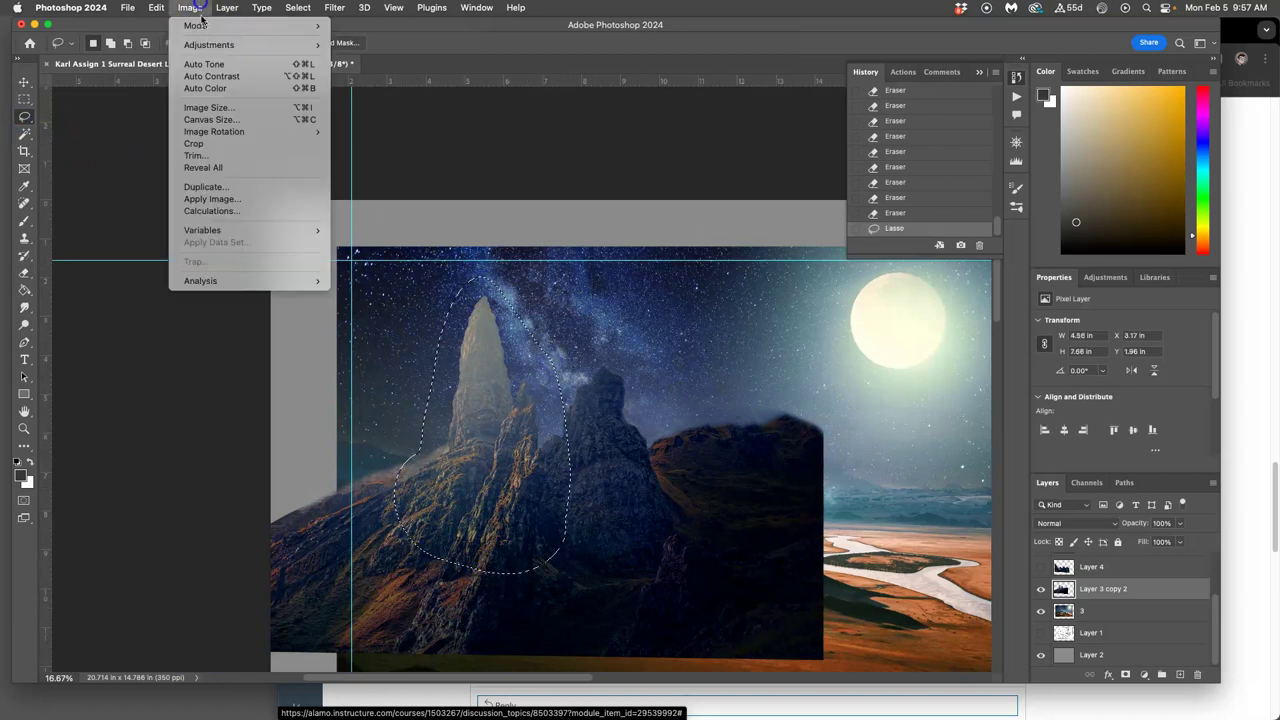
pyautogui.moveTo(208, 45)
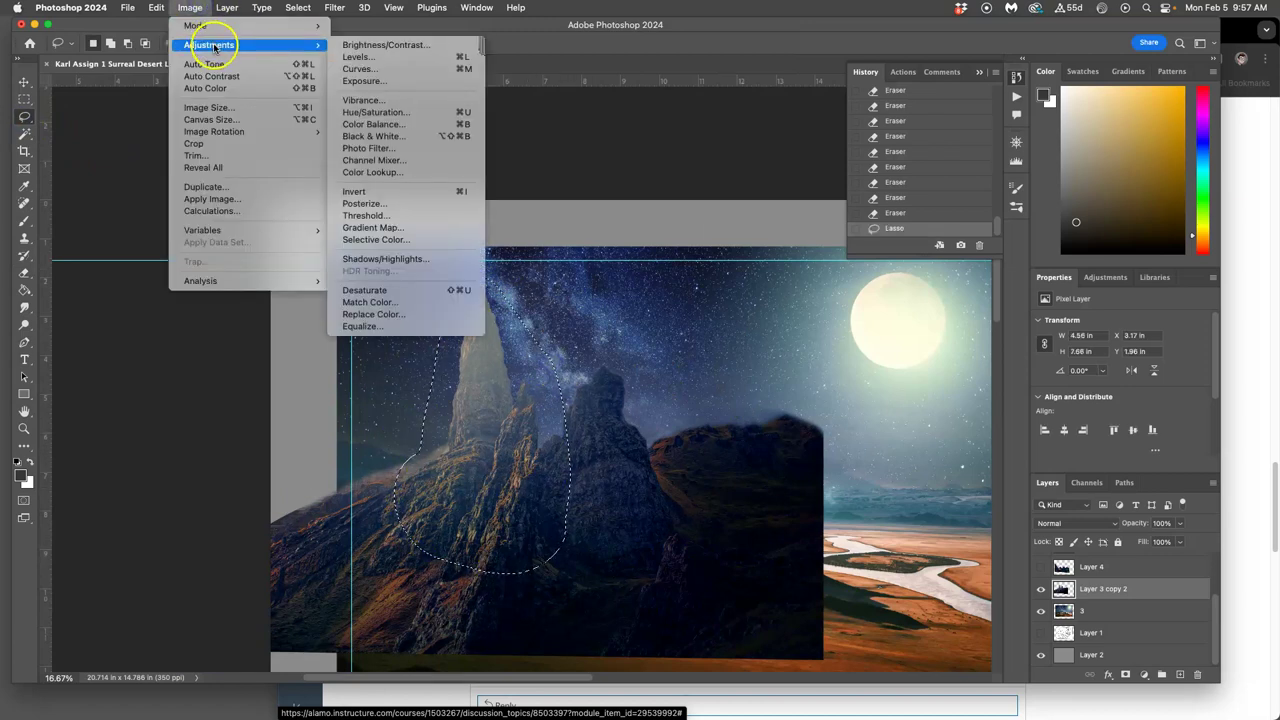
pyautogui.click(370, 124)
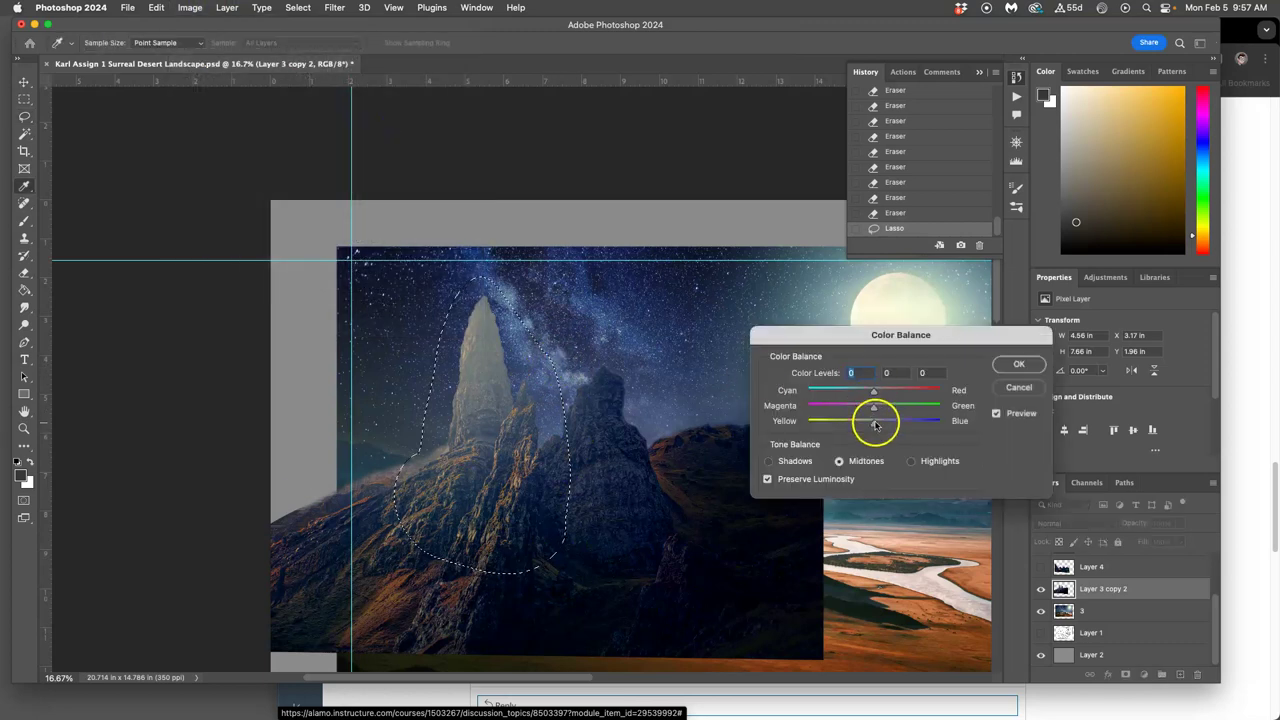
pyautogui.click(876, 395)
pyautogui.moveTo(901, 424)
pyautogui.mouseDown()
pyautogui.moveTo(861, 392)
pyautogui.moveTo(887, 408)
pyautogui.mouseUp()
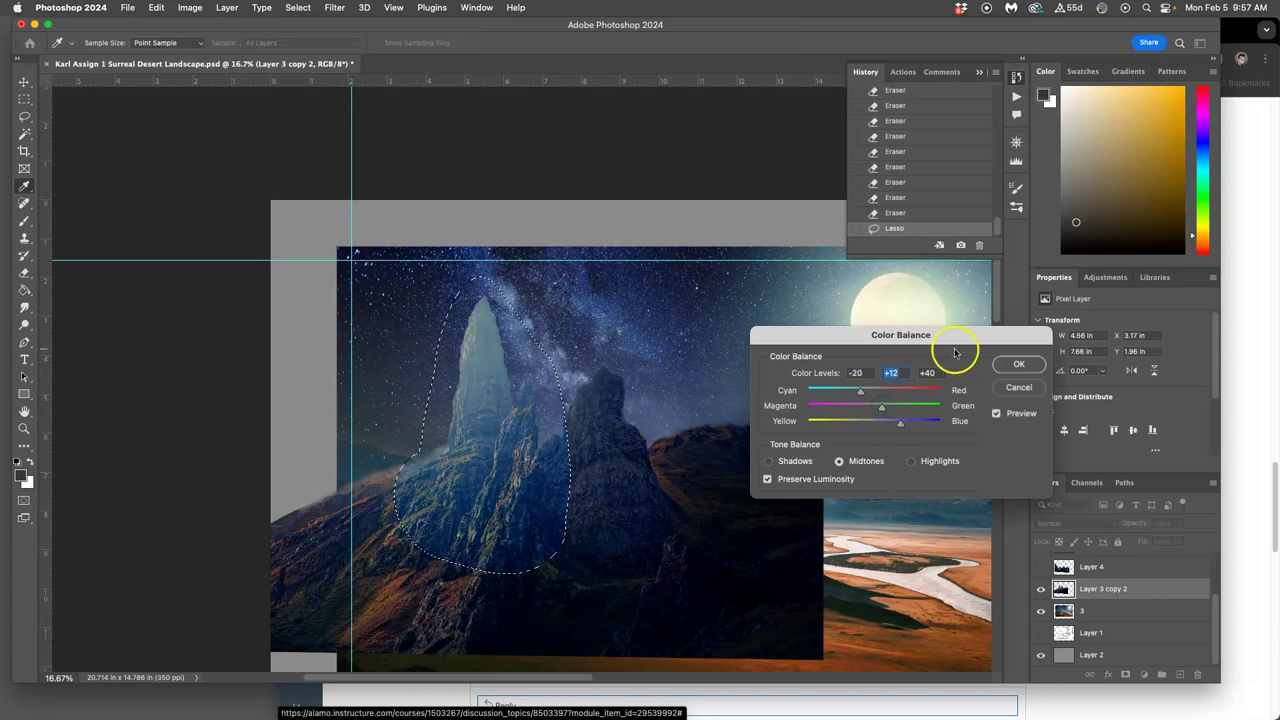
pyautogui.click(1018, 364)
pyautogui.press('super+d')
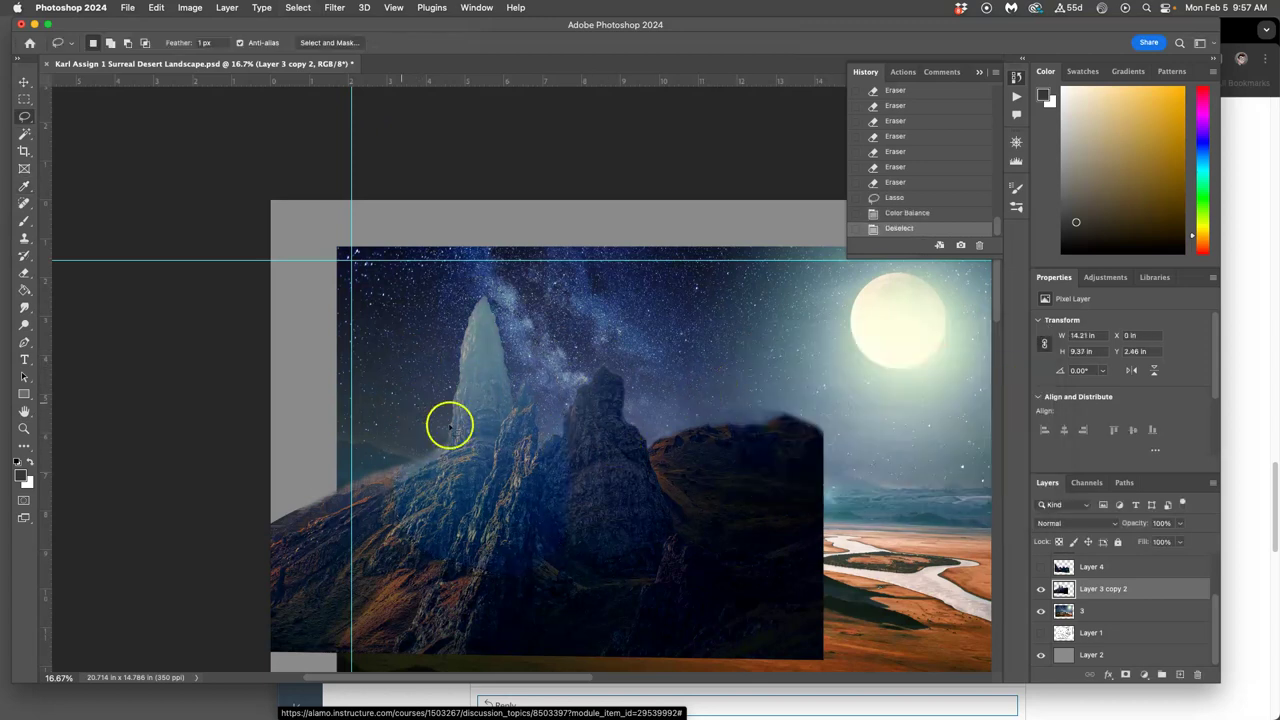
pyautogui.press('super+z')
pyautogui.press('super+z')
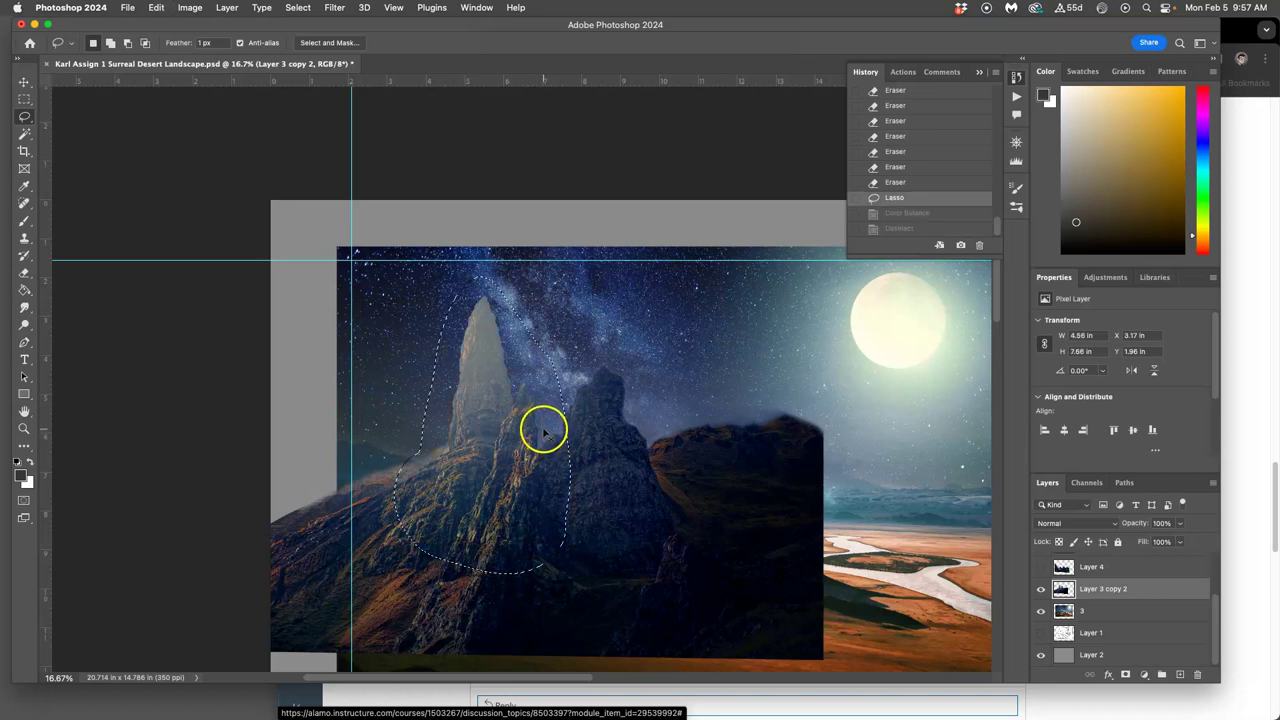
pyautogui.press('super+d')
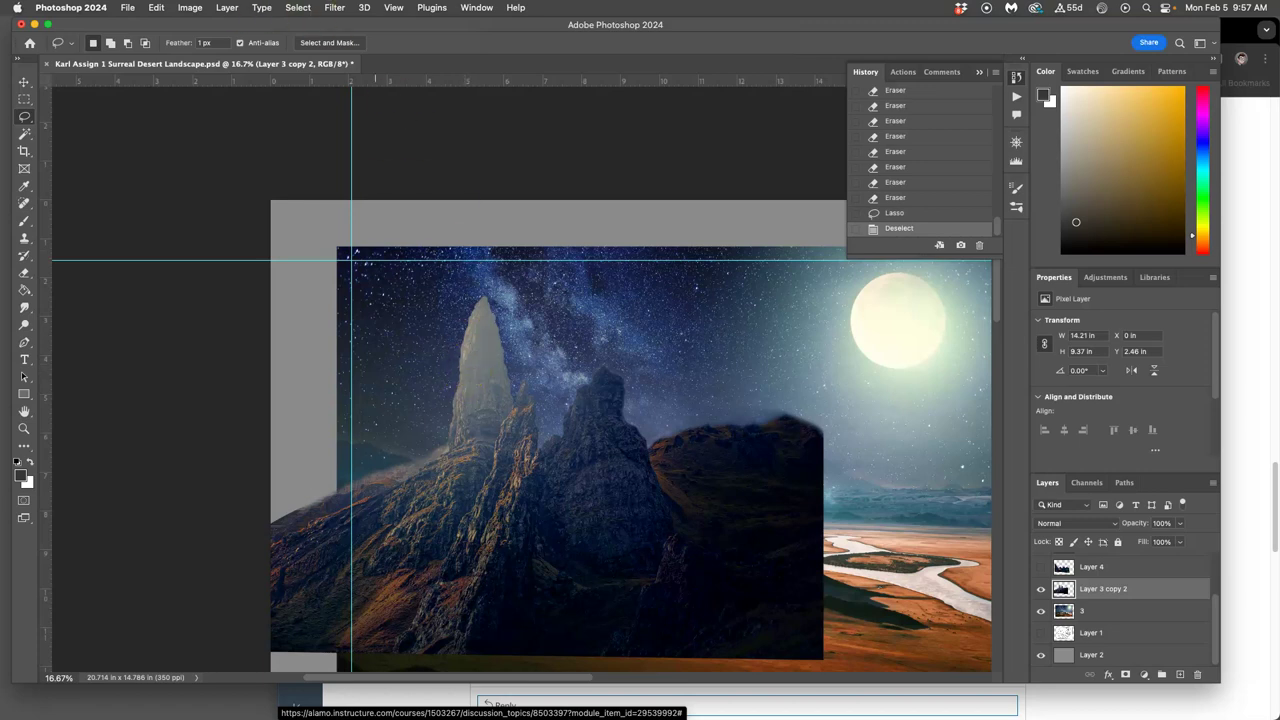
# - Close the Image adjustments menu unused and select the Dodge Tool at Midtones, 16% exposure
pyautogui.click(191, 8)
pyautogui.moveTo(265, 44)
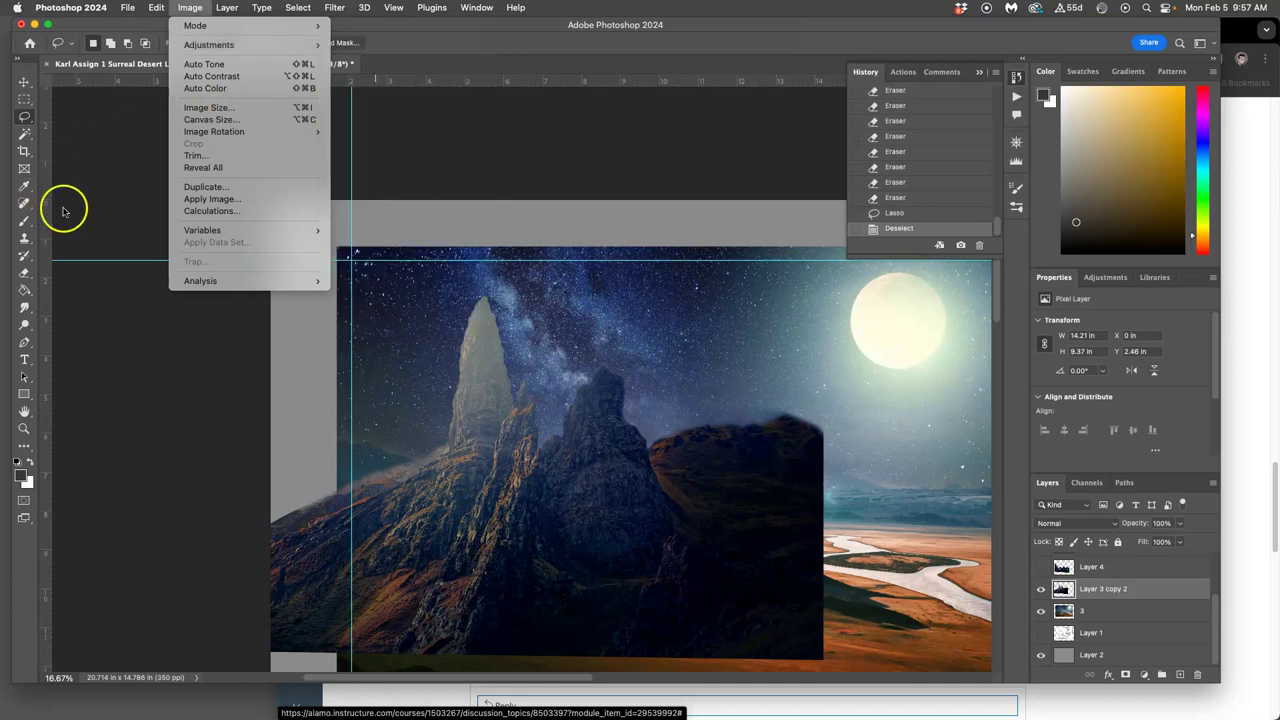
pyautogui.click(143, 333)
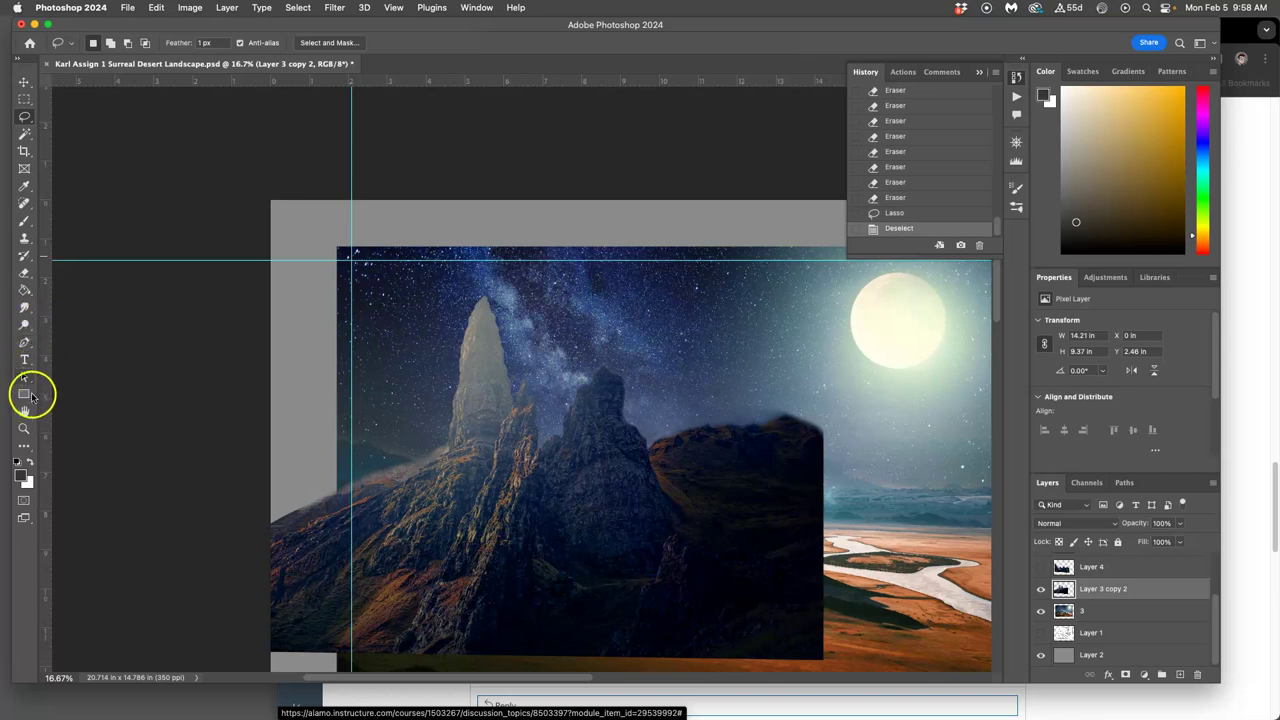
pyautogui.click(25, 327)
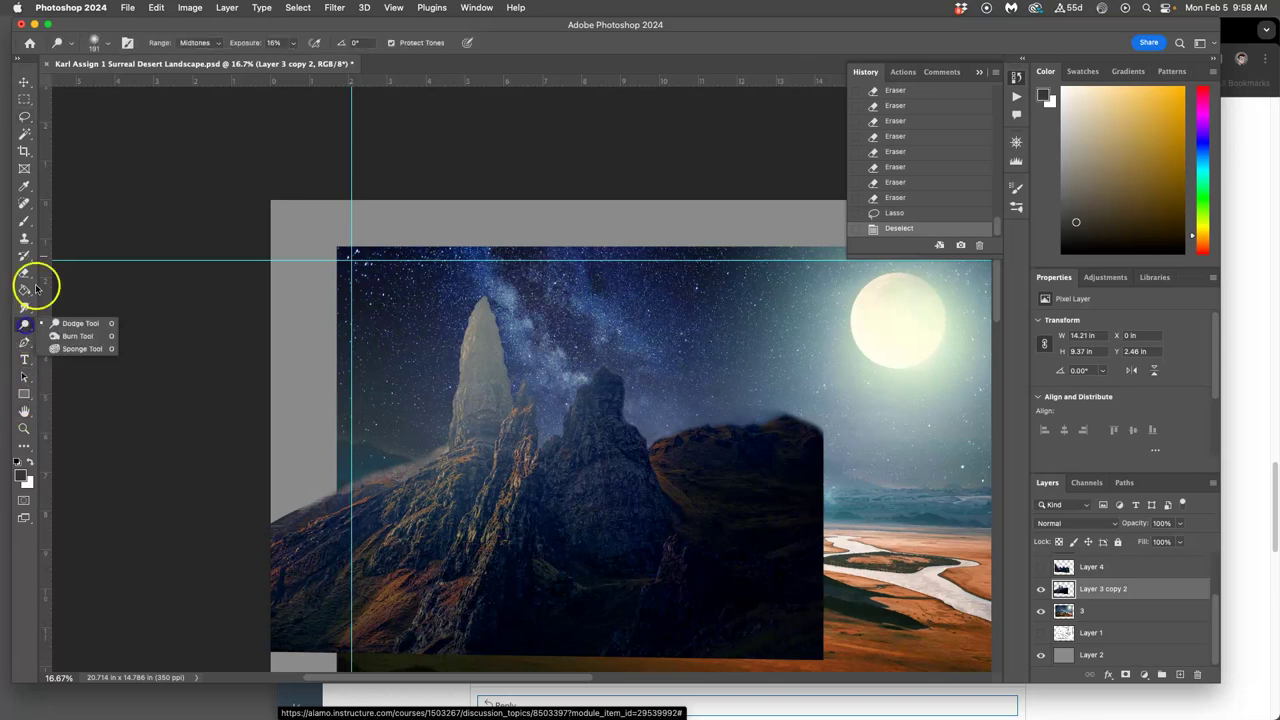